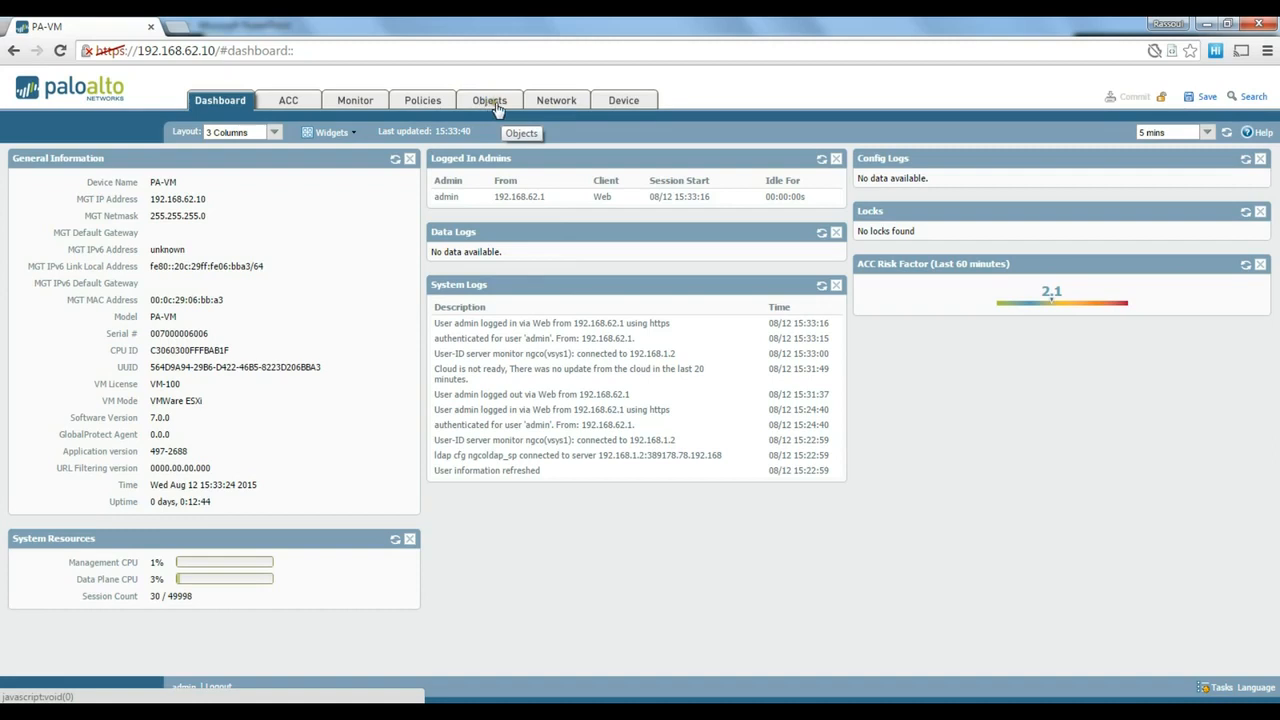
Step: Start a new address object of type IP Netmask with the address 192.168.1.2
{"action": "left_click", "coordinate": [495, 105]}
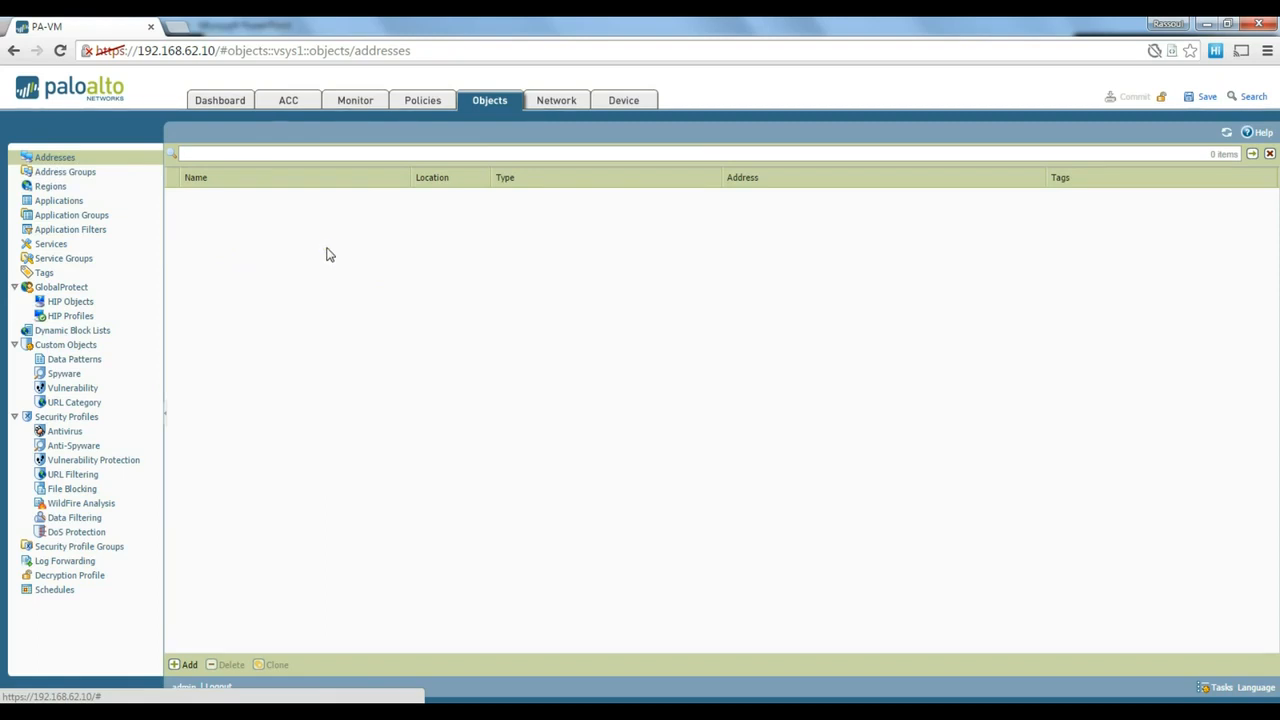
{"action": "left_click", "coordinate": [183, 665]}
{"action": "left_click_drag", "start_coordinate": [678, 292], "coordinate": [688, 259]}
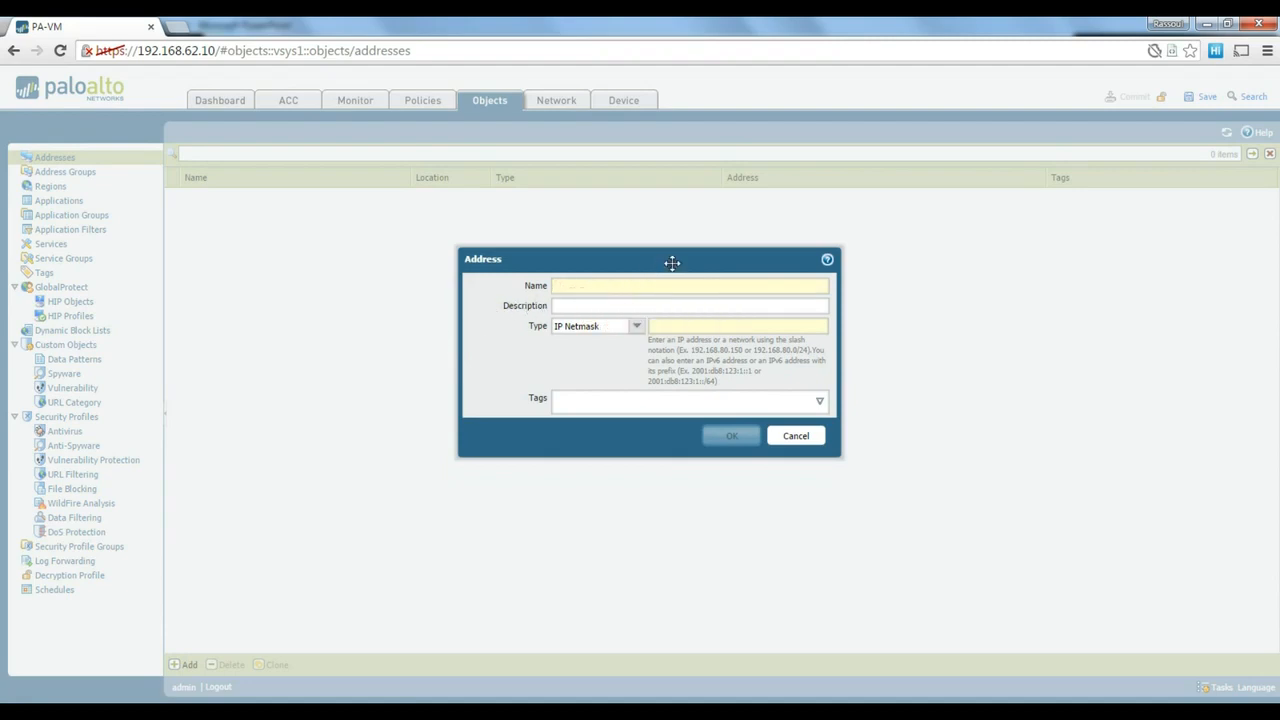
{"action": "left_click_drag", "start_coordinate": [672, 265], "coordinate": [664, 257]}
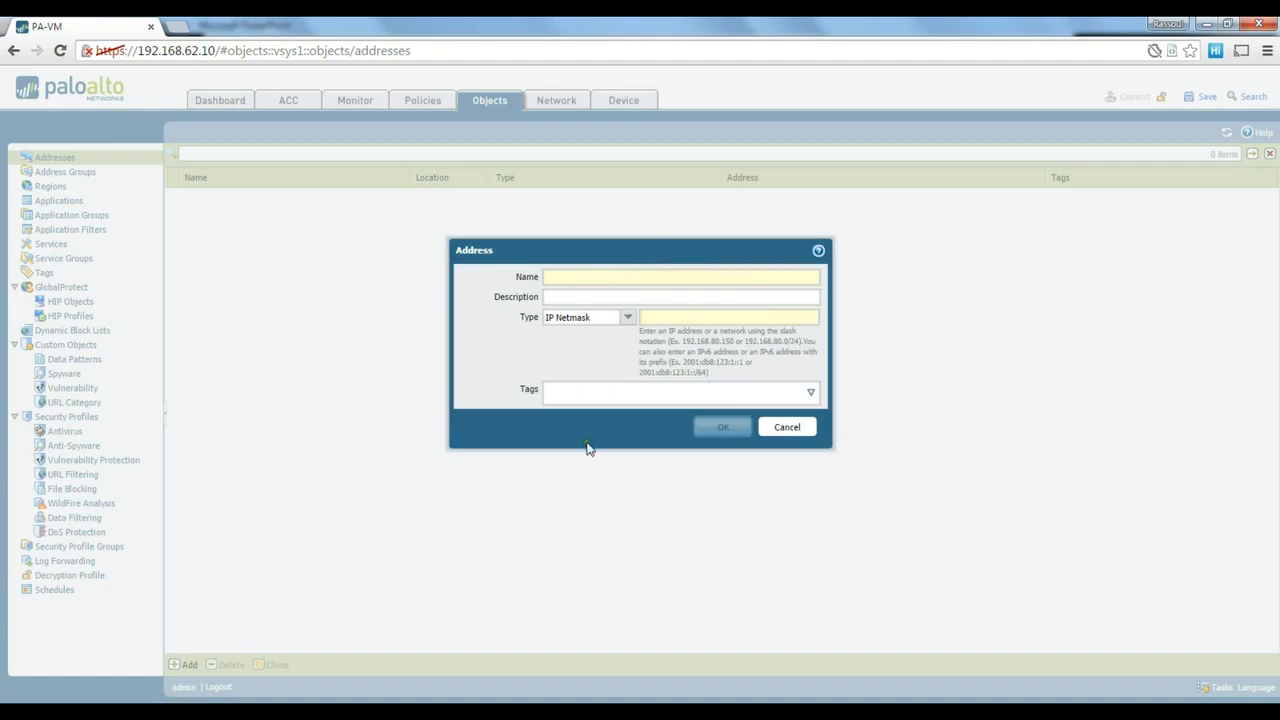
{"action": "left_click", "coordinate": [688, 712]}
{"action": "left_click", "coordinate": [674, 321]}
{"action": "type", "text": "192.168"}
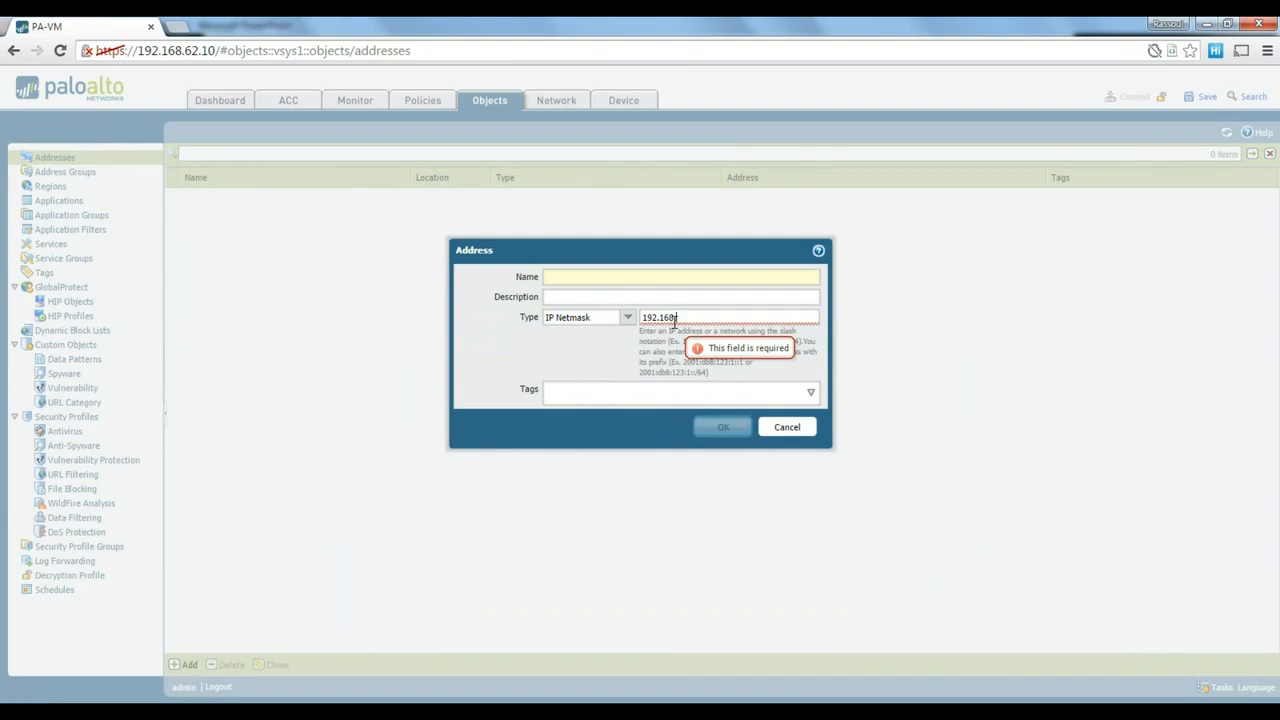
{"action": "type", "text": ".1.2/32"}
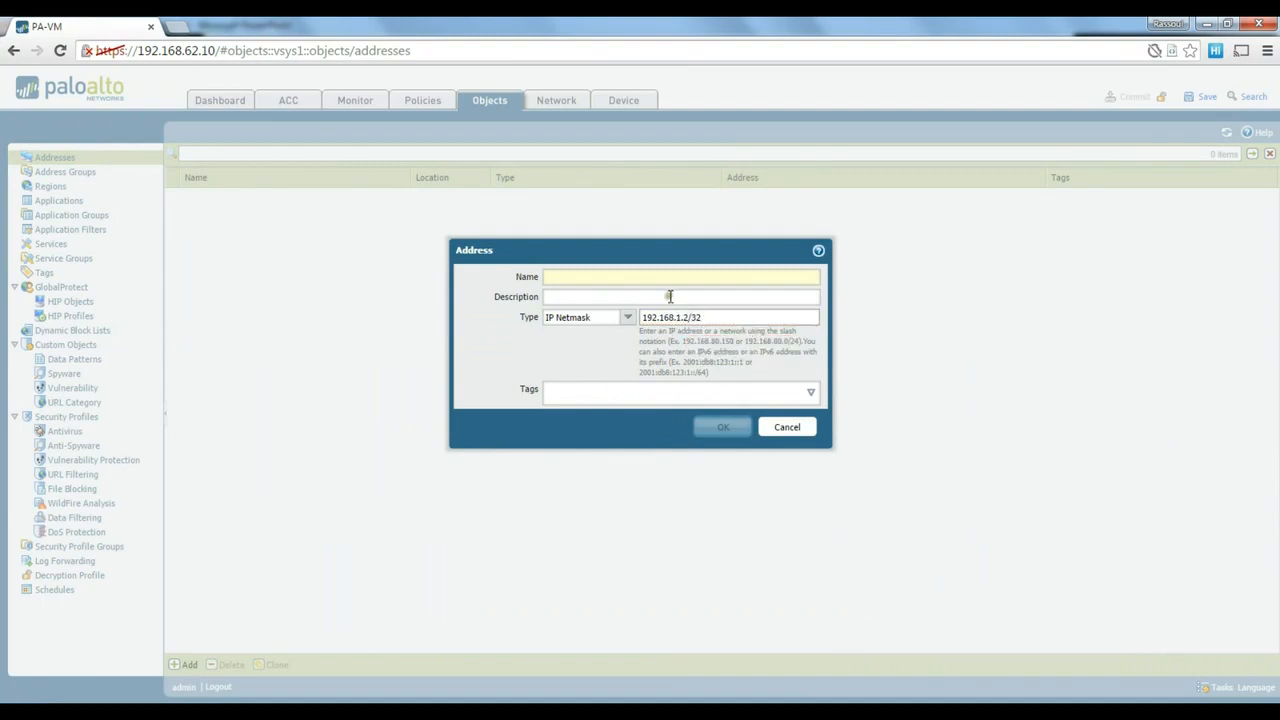
{"action": "left_click_drag", "start_coordinate": [683, 317], "coordinate": [720, 318]}
{"action": "key", "text": "BackSpace"}
Step: Name the address object AD-Server and save it without tags
{"action": "left_click", "coordinate": [594, 279]}
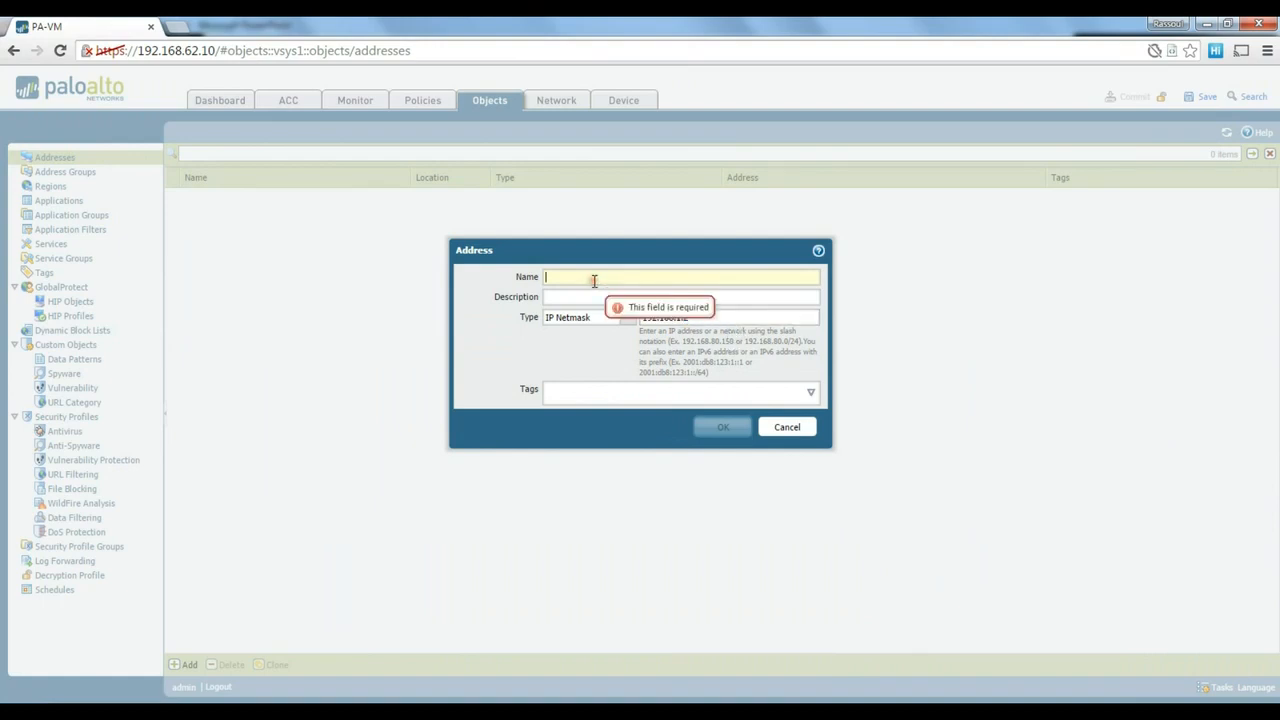
{"action": "type", "text": "AD-Server"}
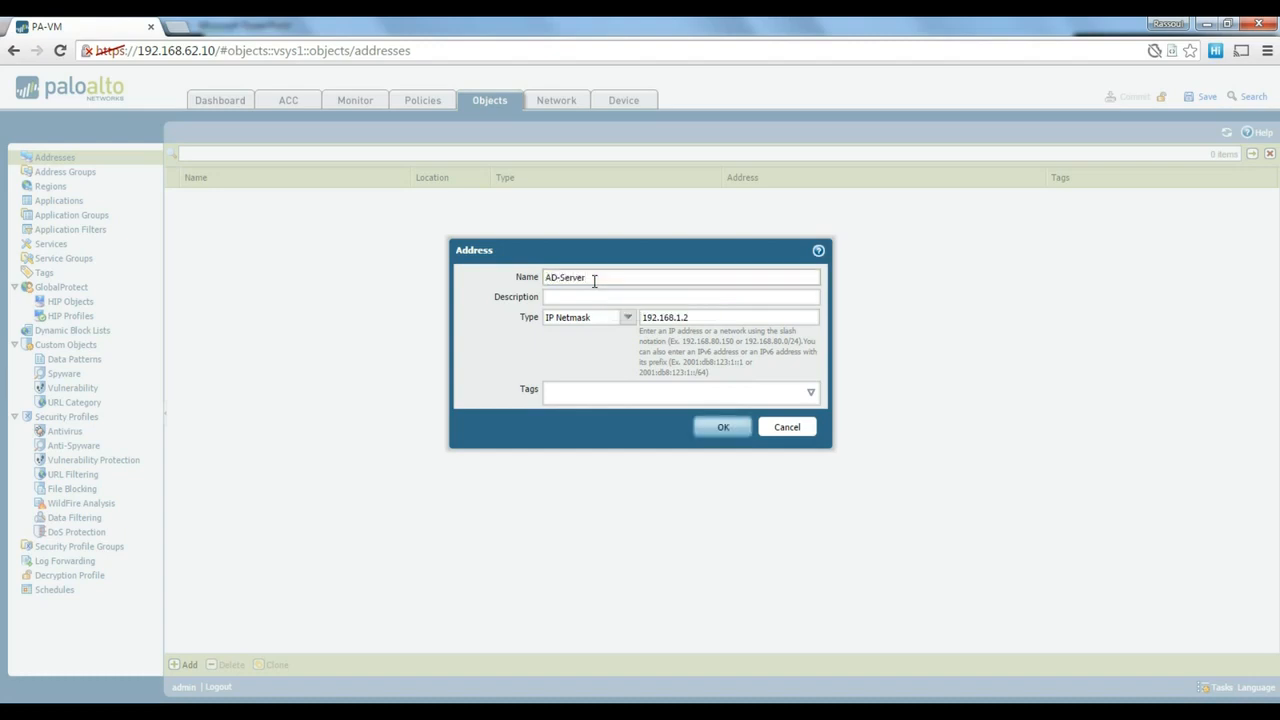
{"action": "left_click", "coordinate": [766, 396]}
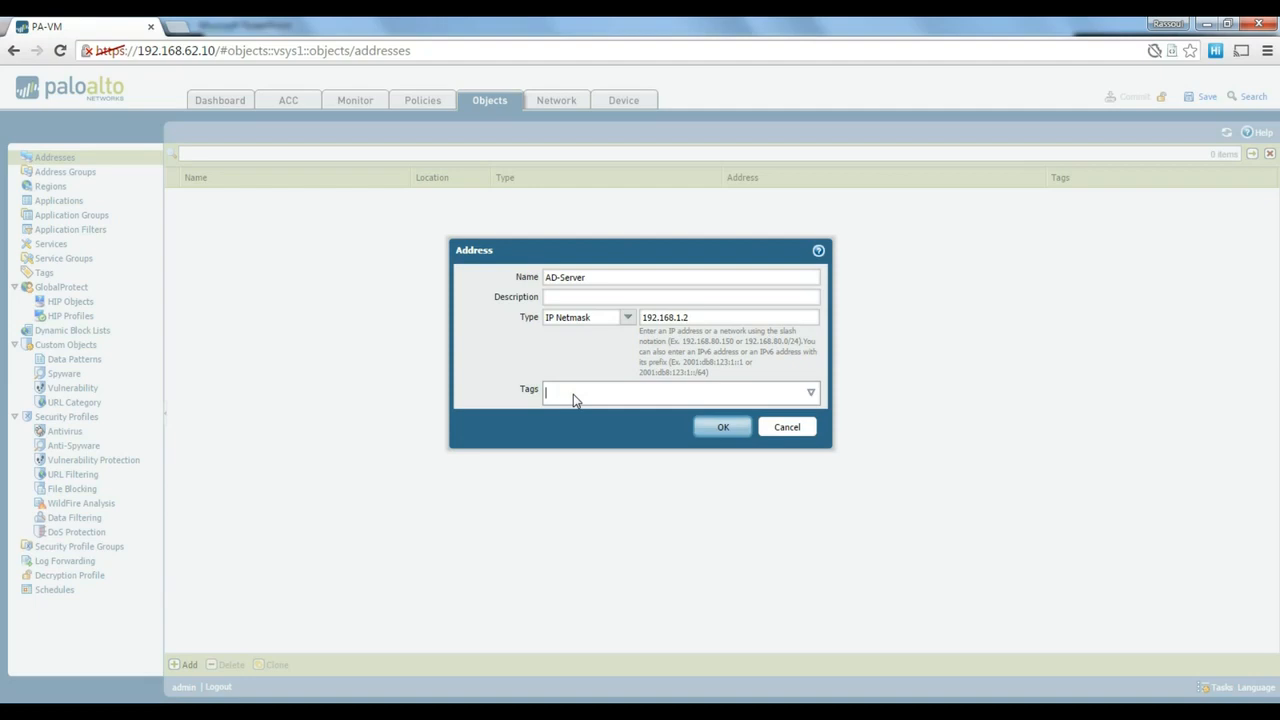
{"action": "left_click", "coordinate": [718, 428]}
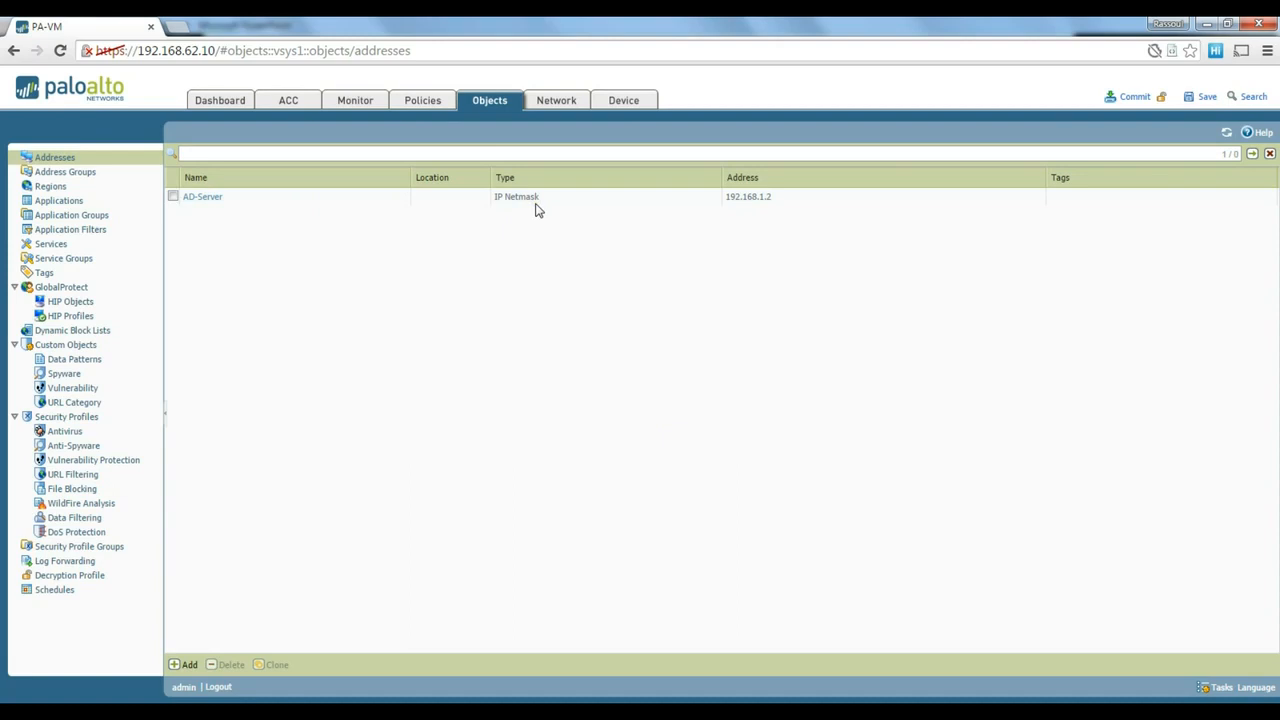
Step: Create an IP Range address object named Internal-Network covering 192.168.1.1-192.168.1.254
{"action": "left_click", "coordinate": [188, 665]}
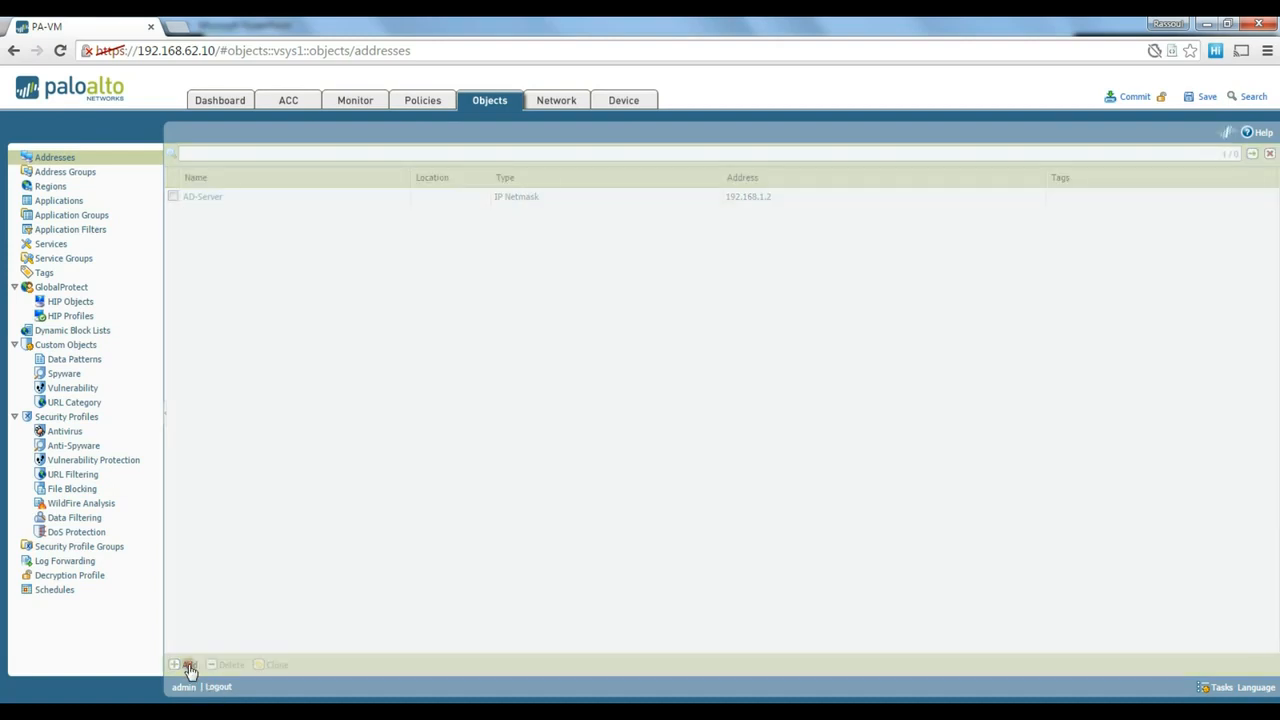
{"action": "left_click", "coordinate": [625, 361]}
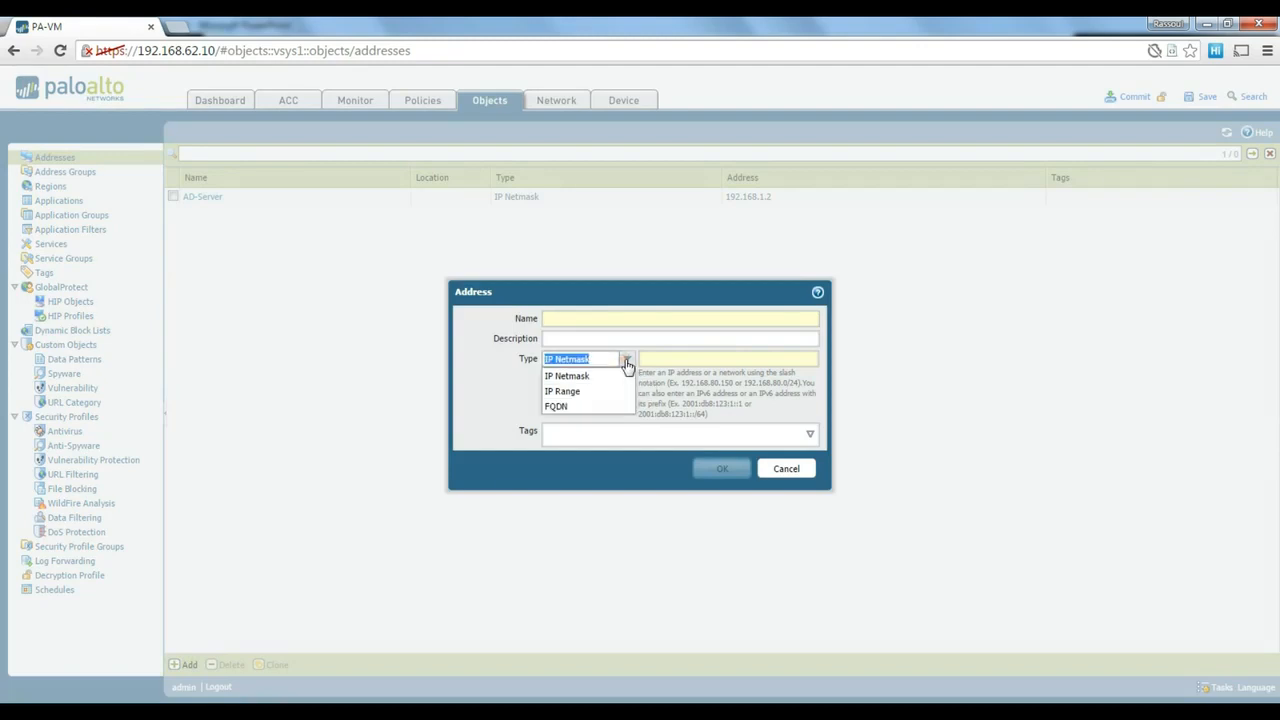
{"action": "left_click", "coordinate": [580, 392]}
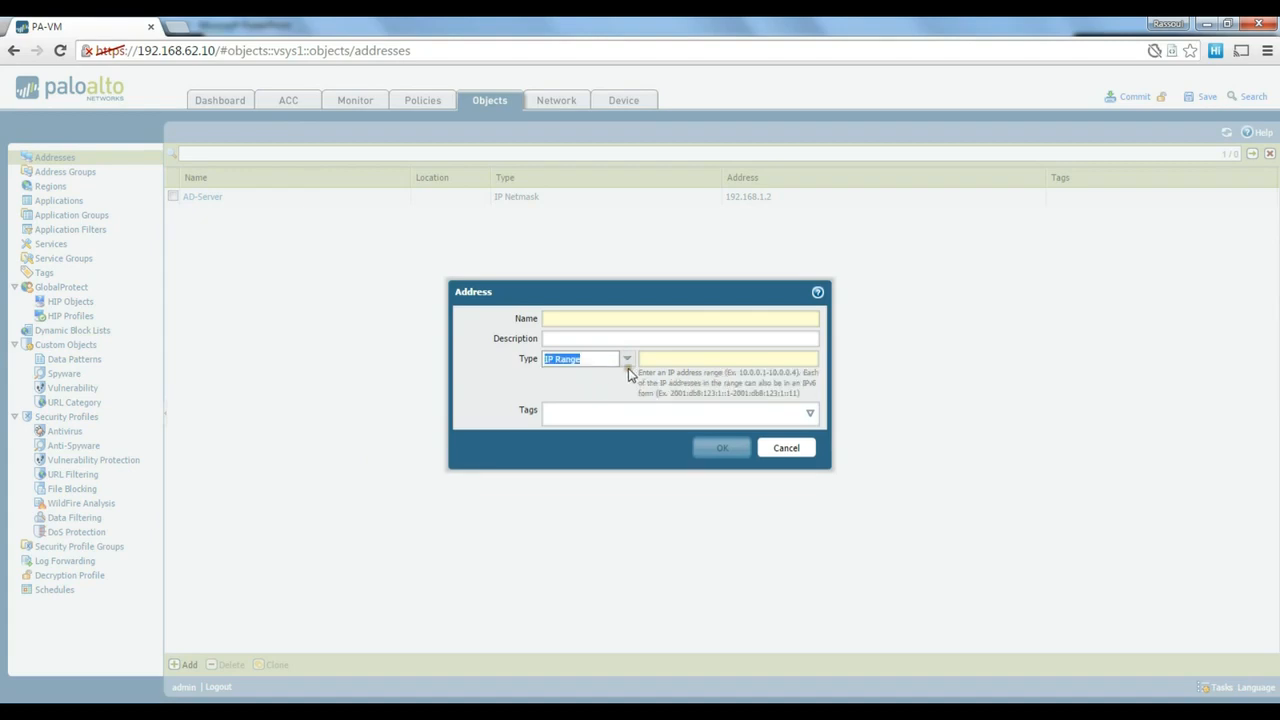
{"action": "left_click", "coordinate": [665, 360]}
{"action": "type", "text": "192.168.1.1-192.168.1.254"}
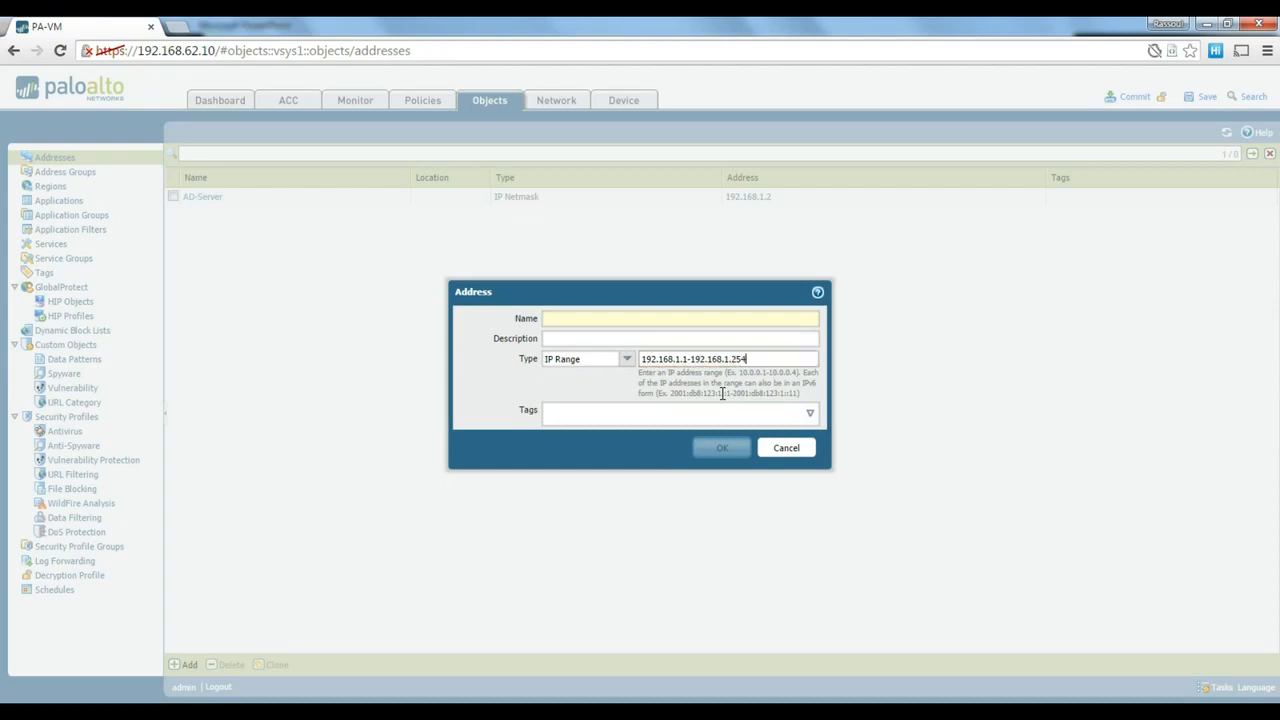
{"action": "left_click", "coordinate": [603, 320]}
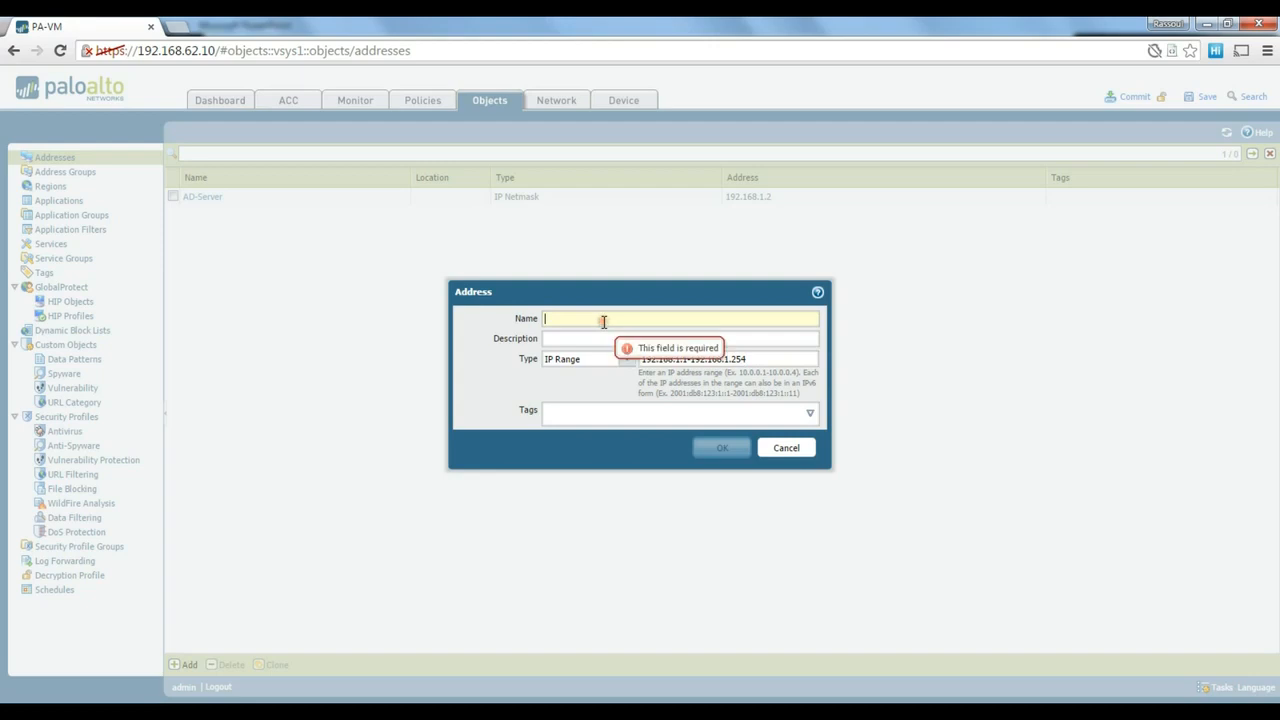
{"action": "type", "text": "Internal-Network"}
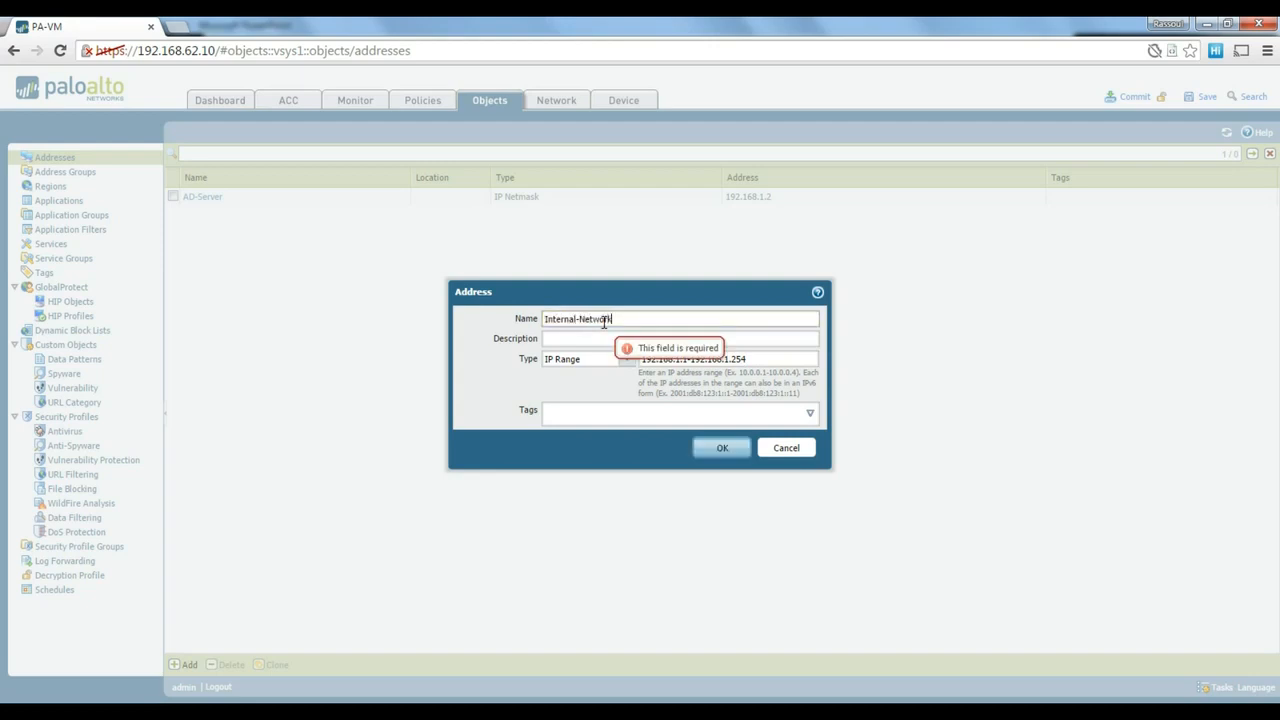
{"action": "left_click", "coordinate": [716, 452]}
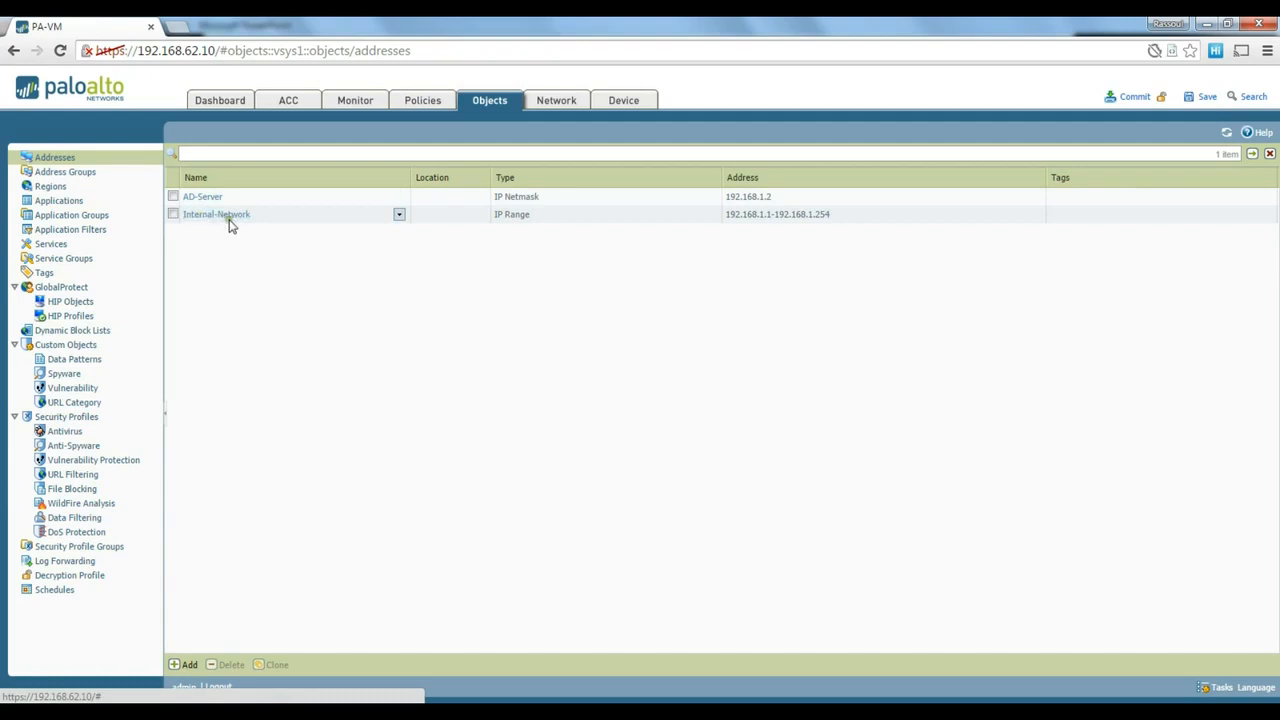
Step: Start another address object, consult the network diagram for the PC's address, and name the object My-Router
{"action": "left_click", "coordinate": [180, 665]}
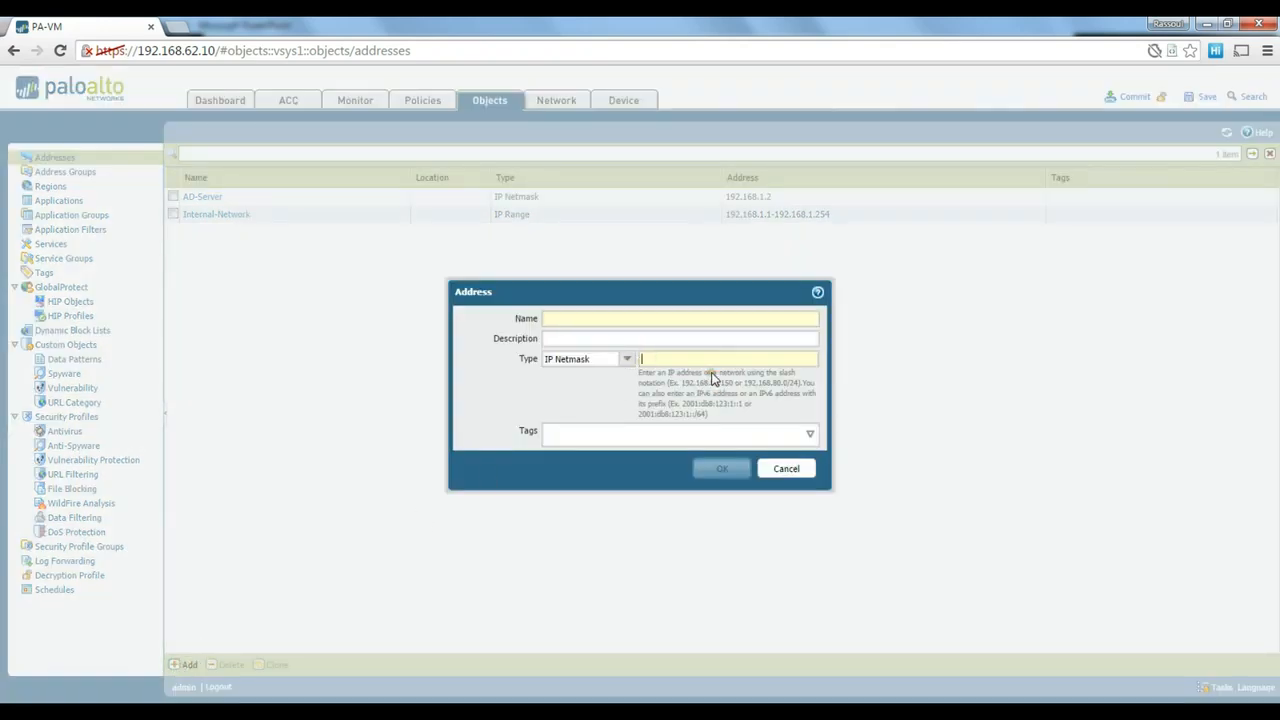
{"action": "left_click", "coordinate": [649, 712]}
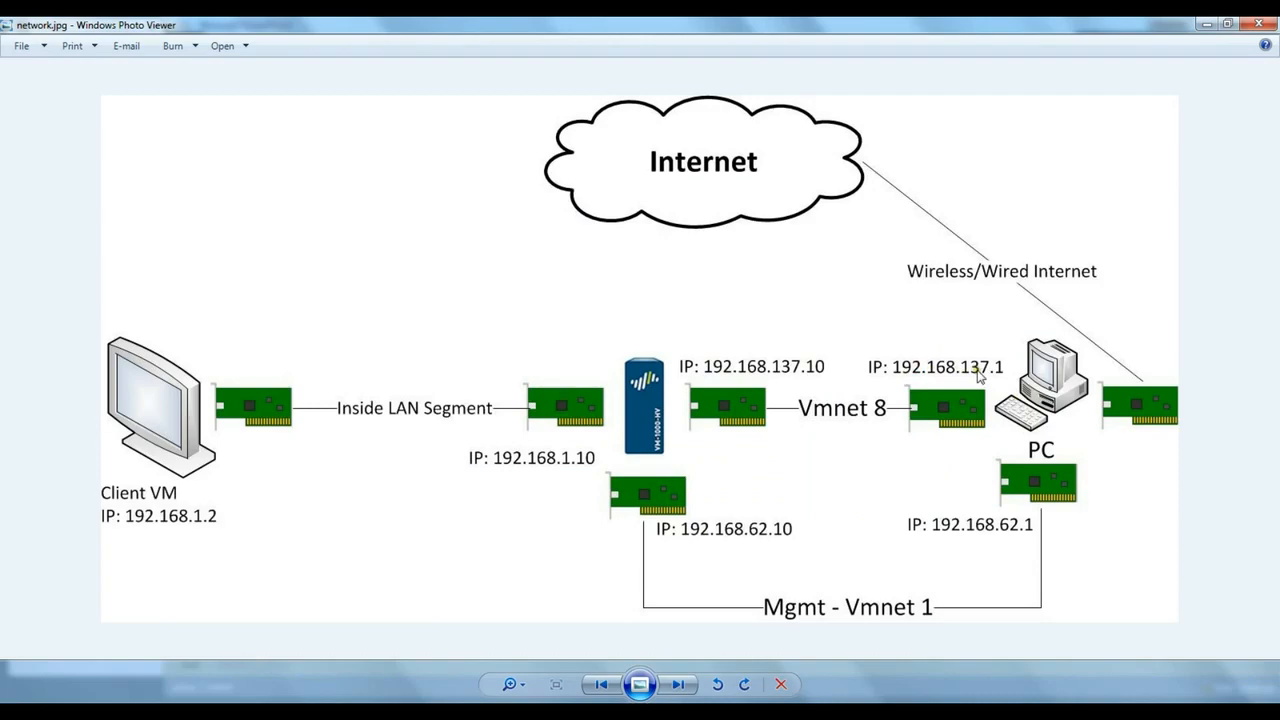
{"action": "left_click", "coordinate": [1205, 24]}
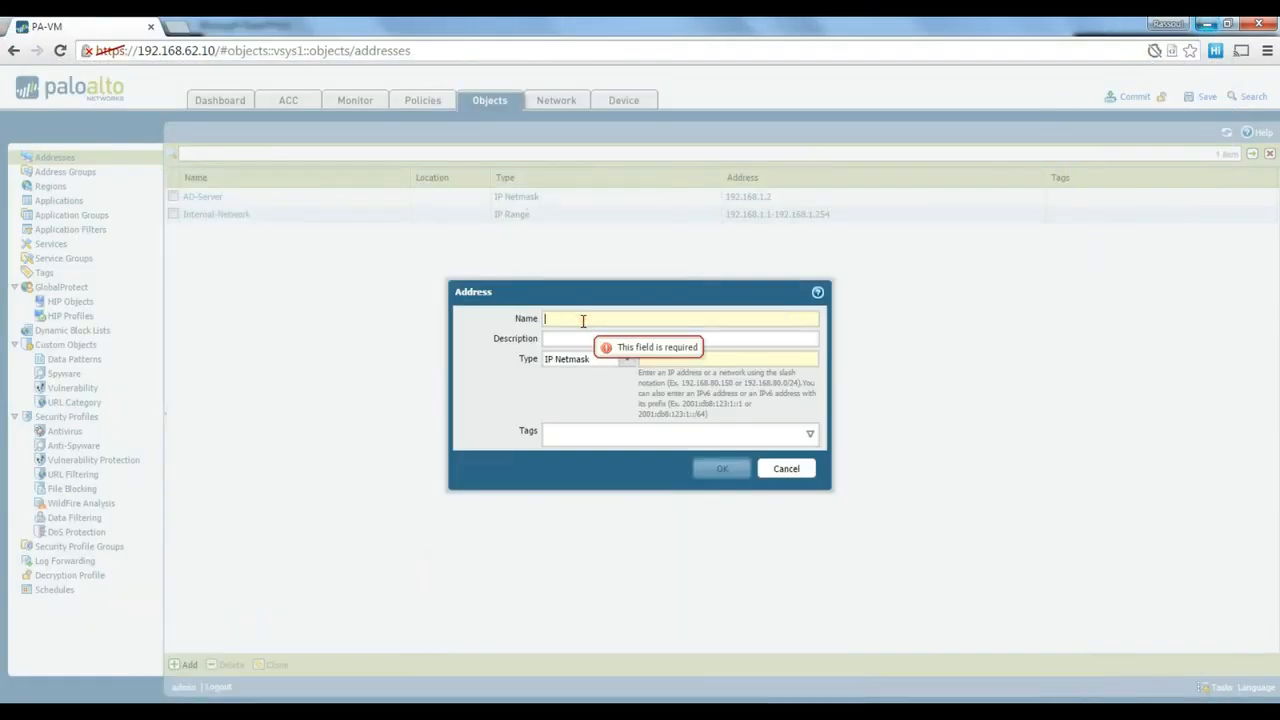
{"action": "key", "text": "BackSpace"}
{"action": "type", "text": "Router"}
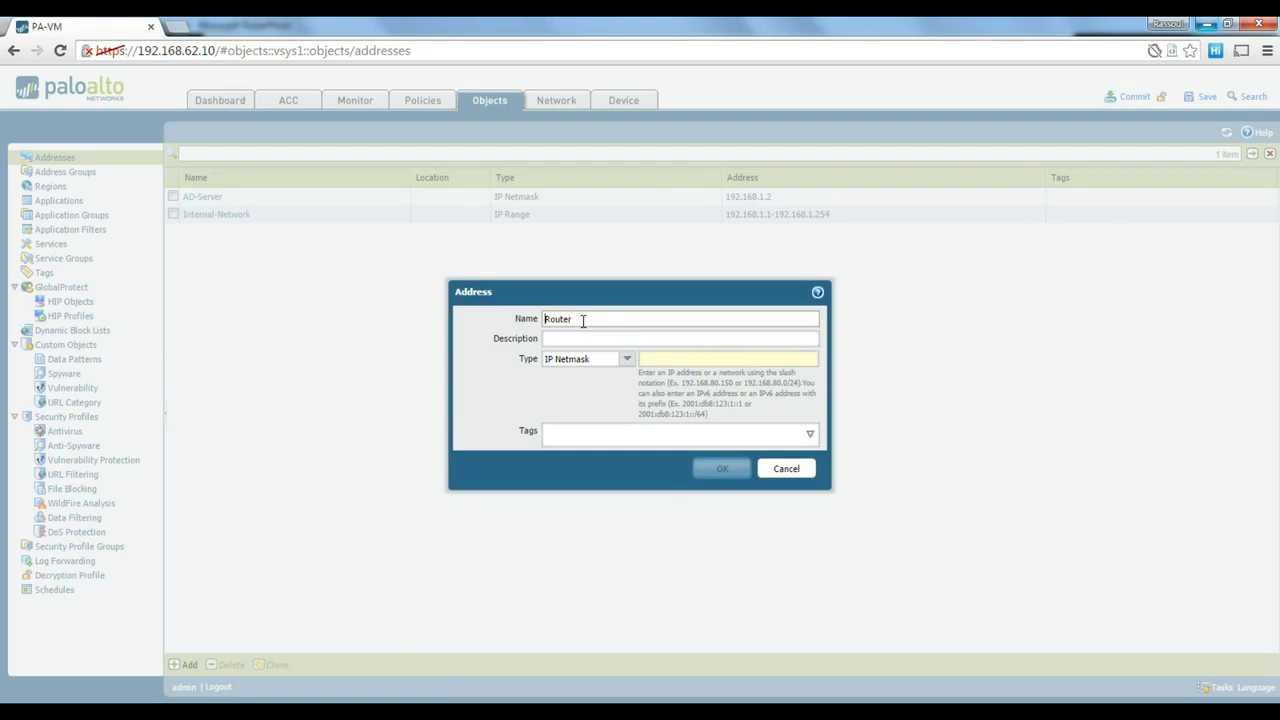
{"action": "type", "text": "My-"}
Step: Set the My-Router object's IP netmask to 192.168.137.1 and save it
{"action": "key", "text": "Tab"}
{"action": "key", "text": "Tab"}
{"action": "key", "text": "Tab"}
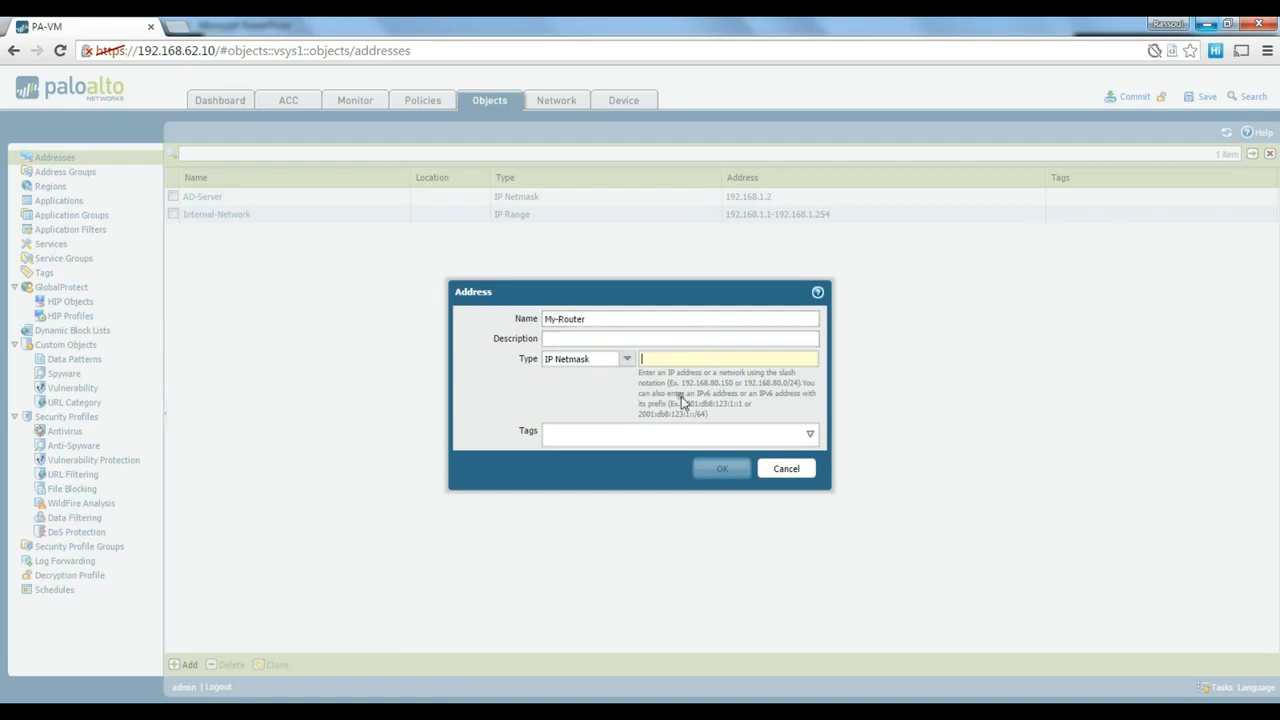
{"action": "type", "text": "192.168"}
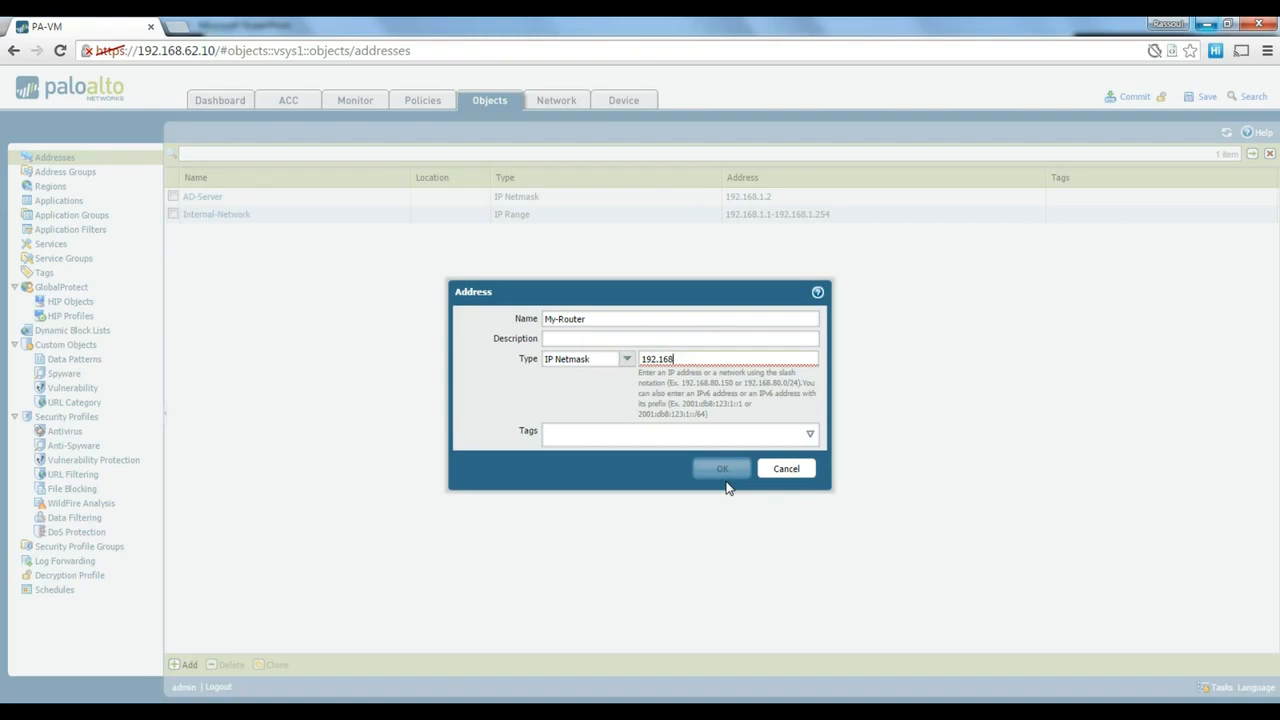
{"action": "type", "text": ".137.1"}
{"action": "left_click", "coordinate": [716, 470]}
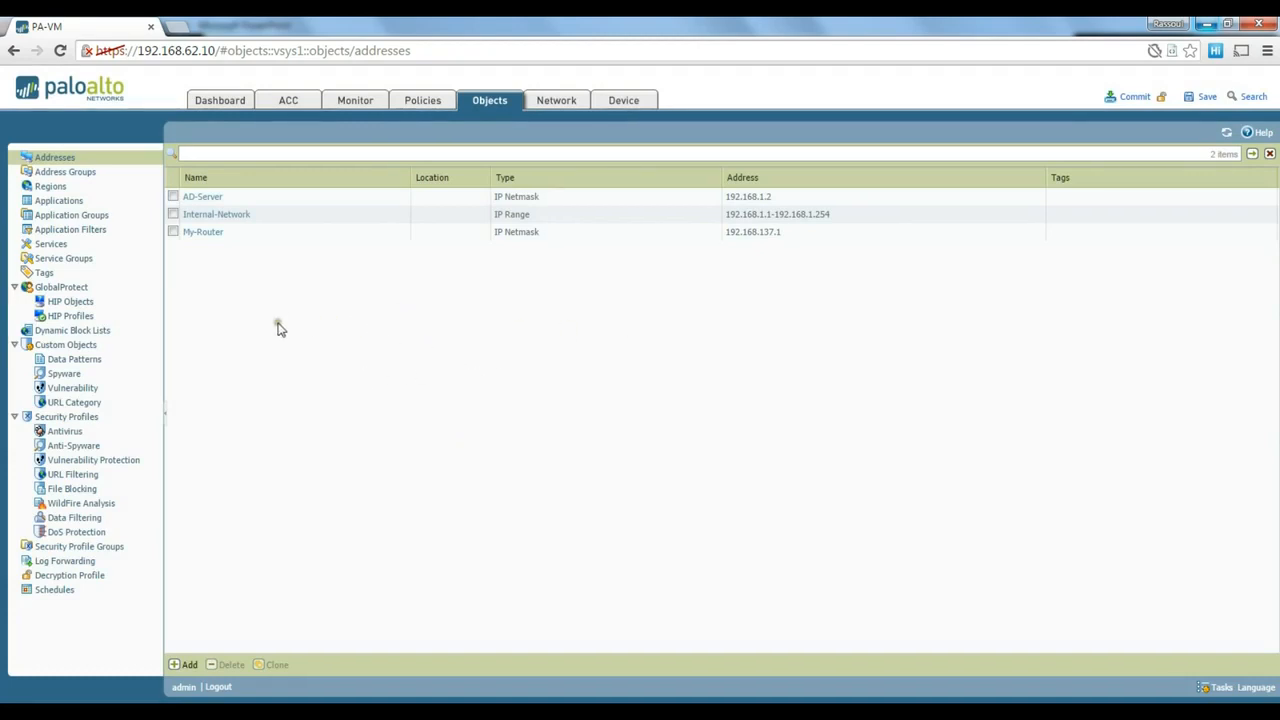
Step: Rename the My-Router address object to My-PC and save the change
{"action": "left_click", "coordinate": [203, 231]}
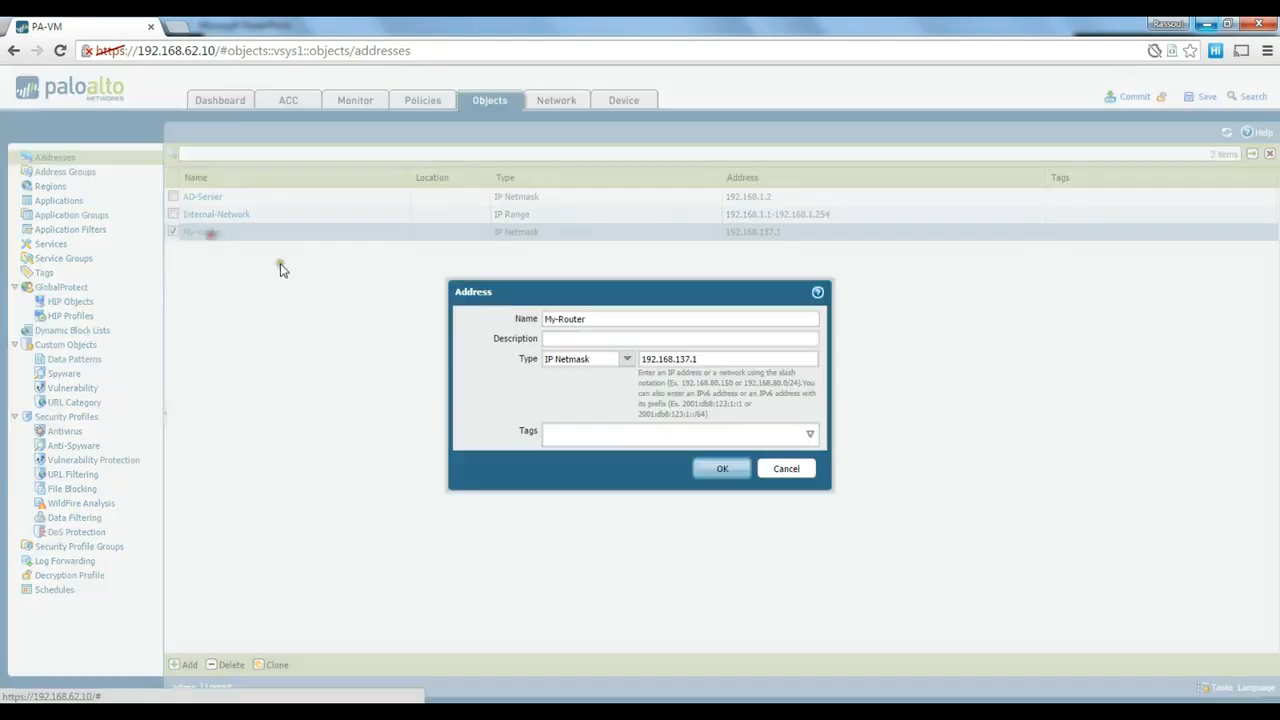
{"action": "left_click_drag", "start_coordinate": [561, 320], "coordinate": [669, 318]}
{"action": "key", "text": "BackSpace"}
{"action": "left_click", "coordinate": [718, 468]}
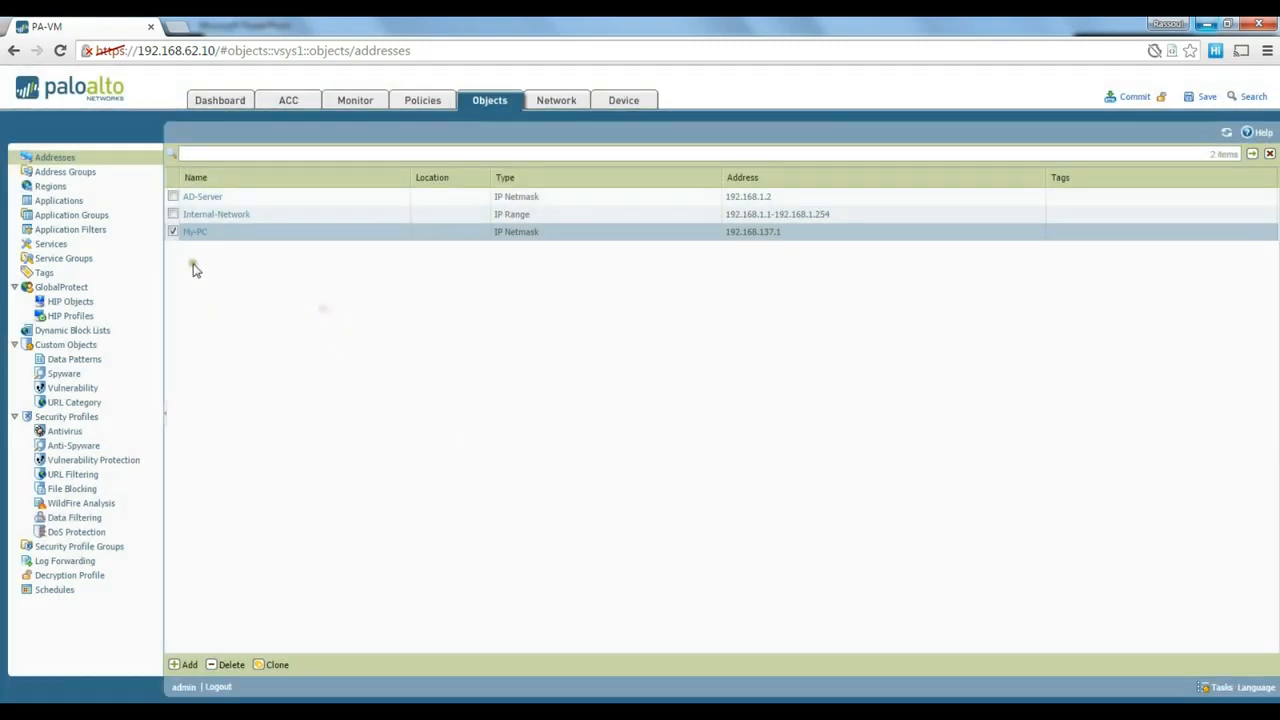
{"action": "left_click", "coordinate": [173, 232]}
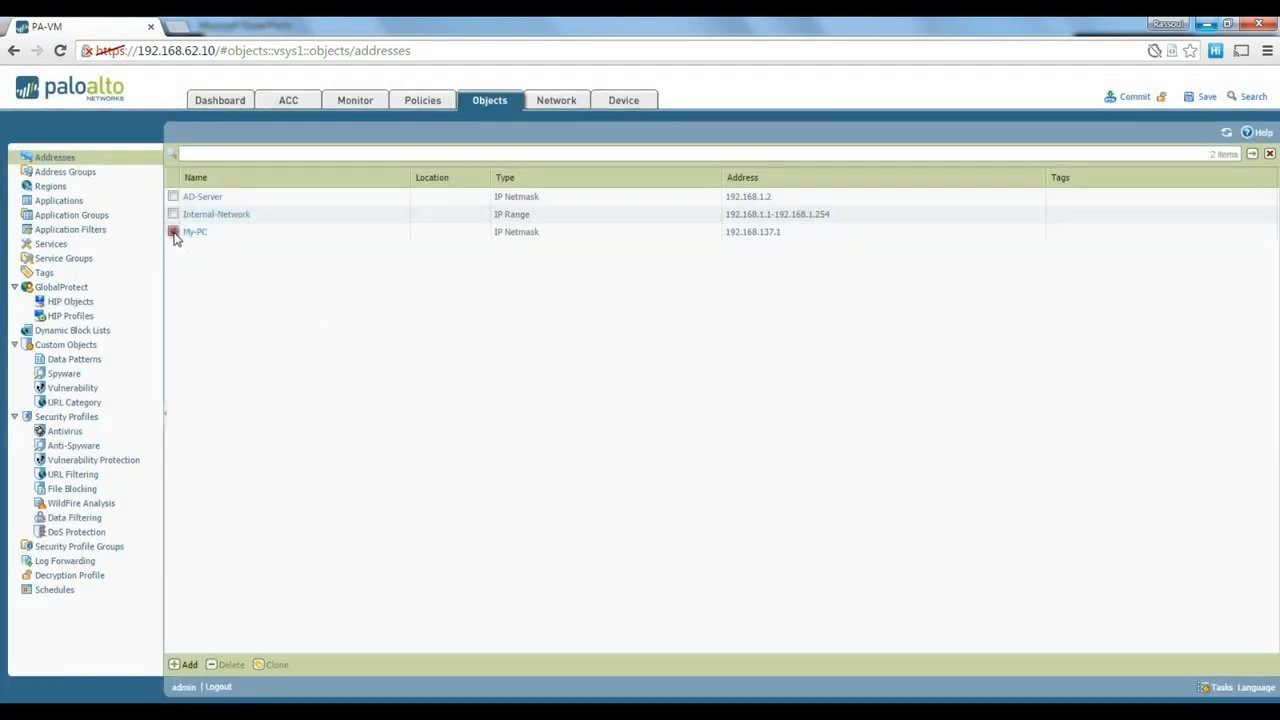
{"action": "left_click", "coordinate": [766, 238]}
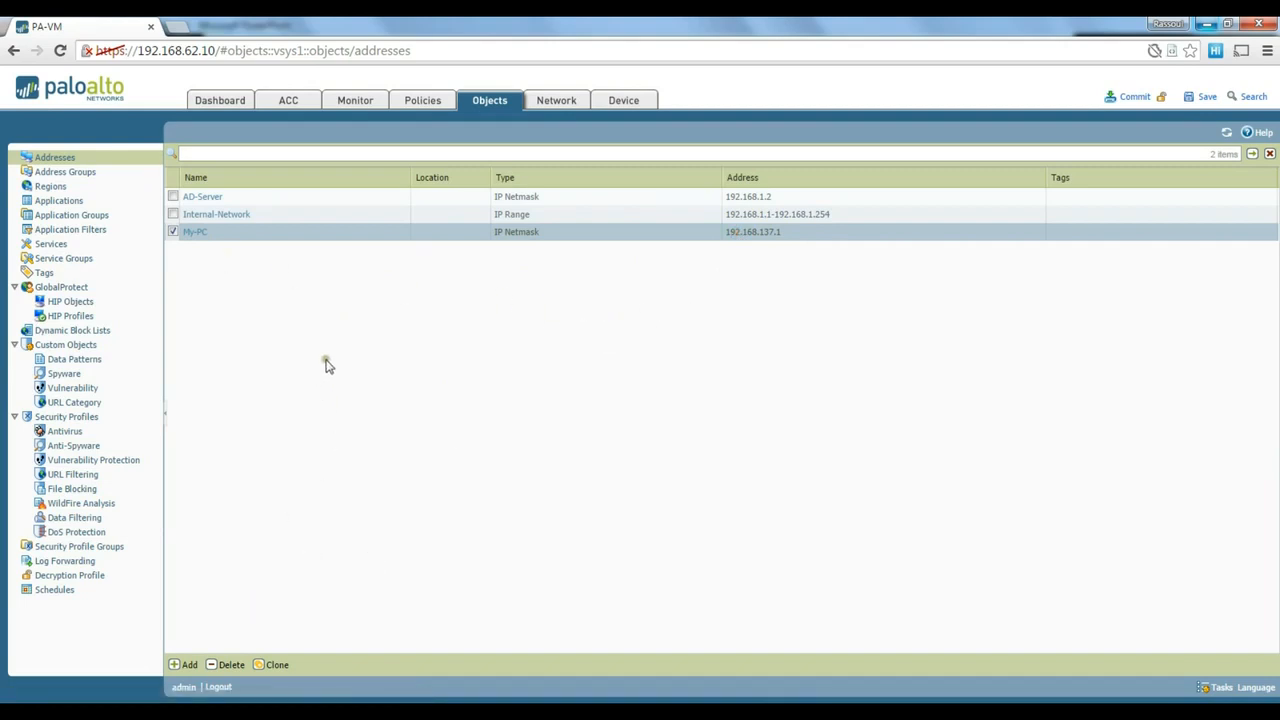
Step: Start a new static address group named MY-AD-Servers
{"action": "left_click", "coordinate": [82, 176]}
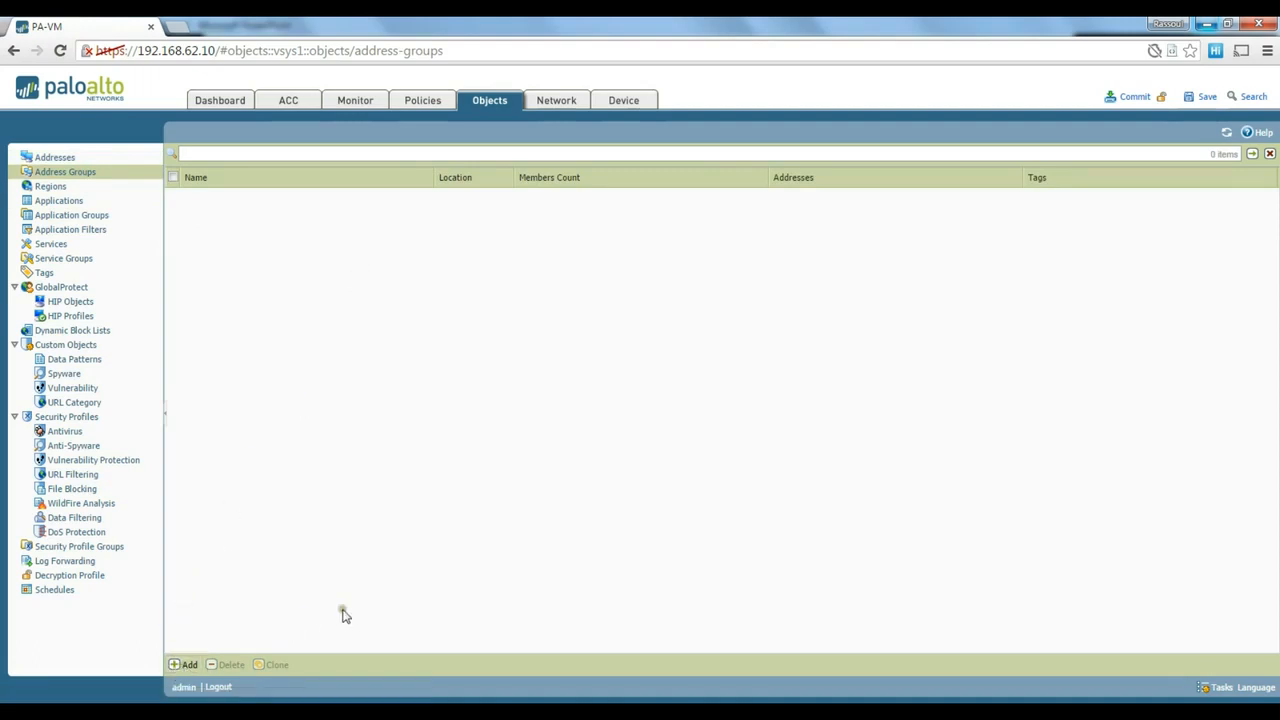
{"action": "left_click", "coordinate": [64, 159]}
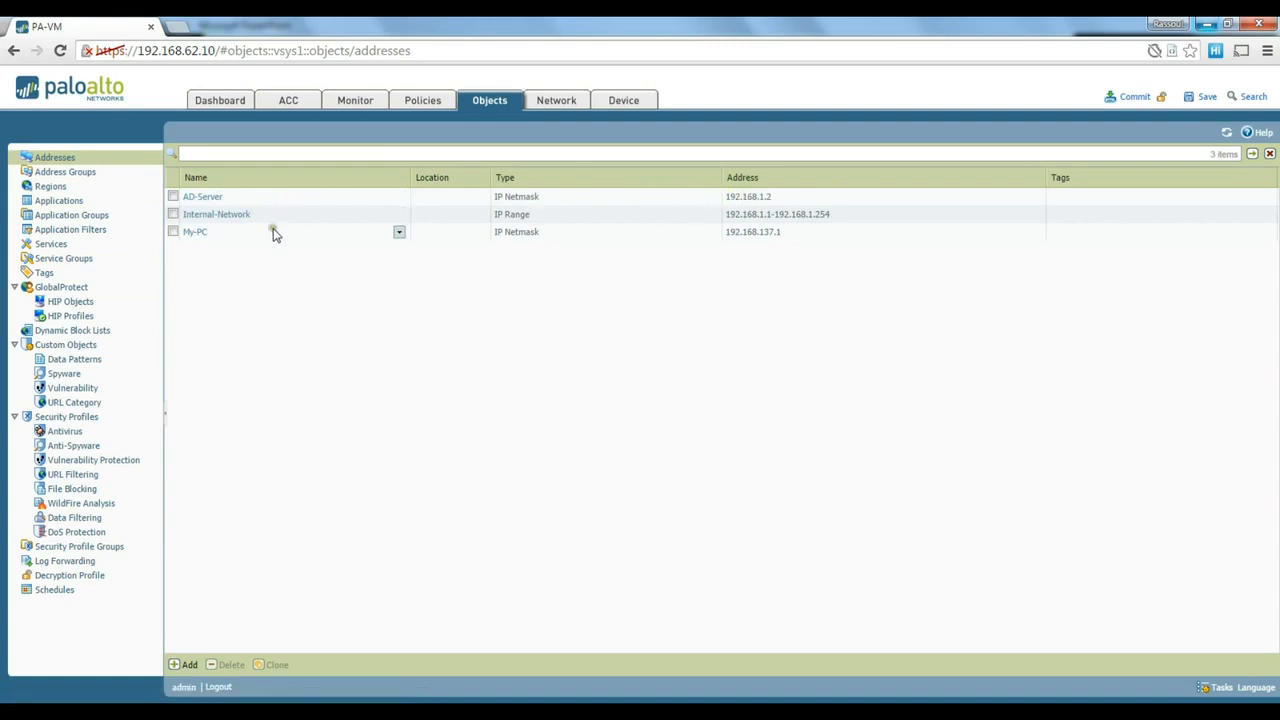
{"action": "left_click", "coordinate": [86, 172]}
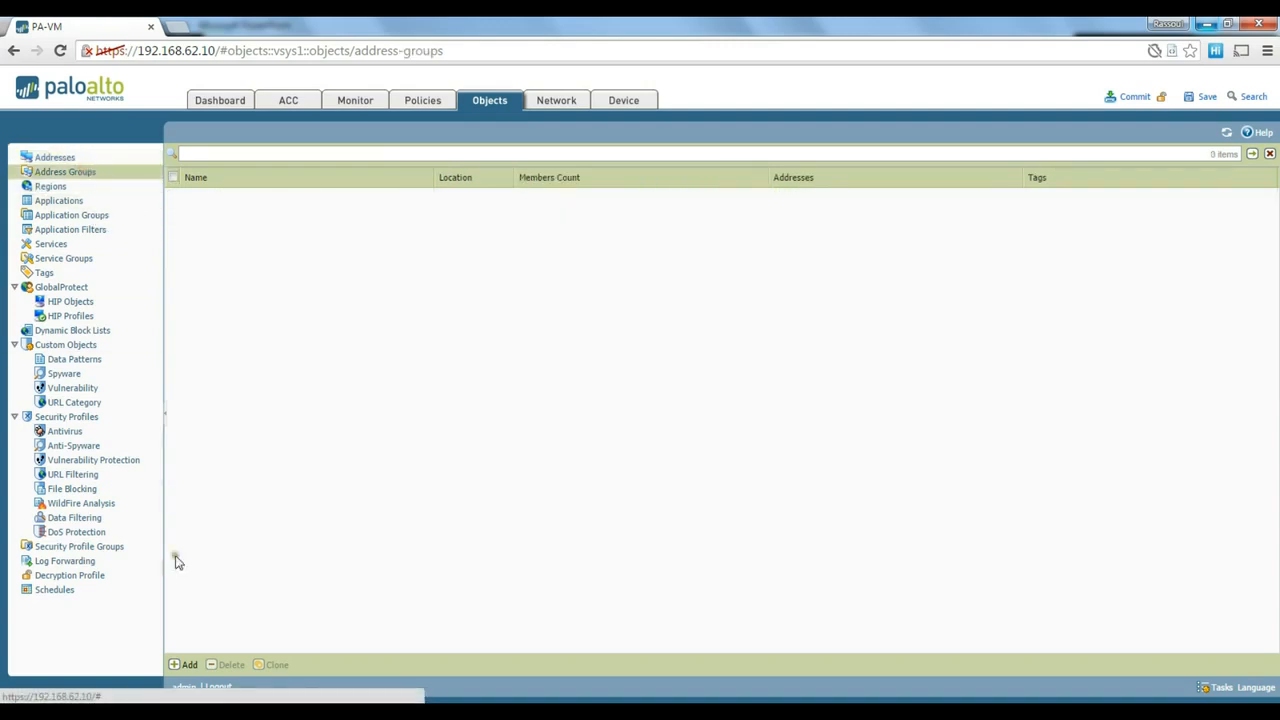
{"action": "left_click", "coordinate": [186, 665]}
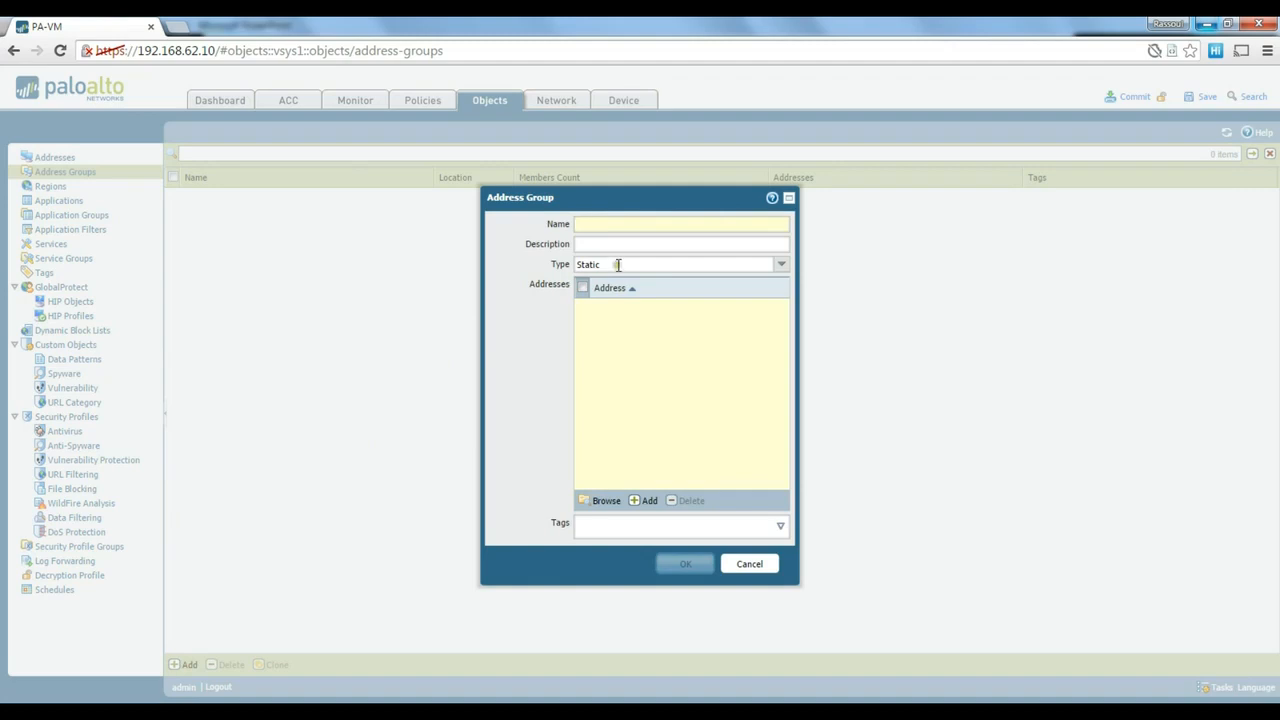
{"action": "type", "text": "MY-AD"}
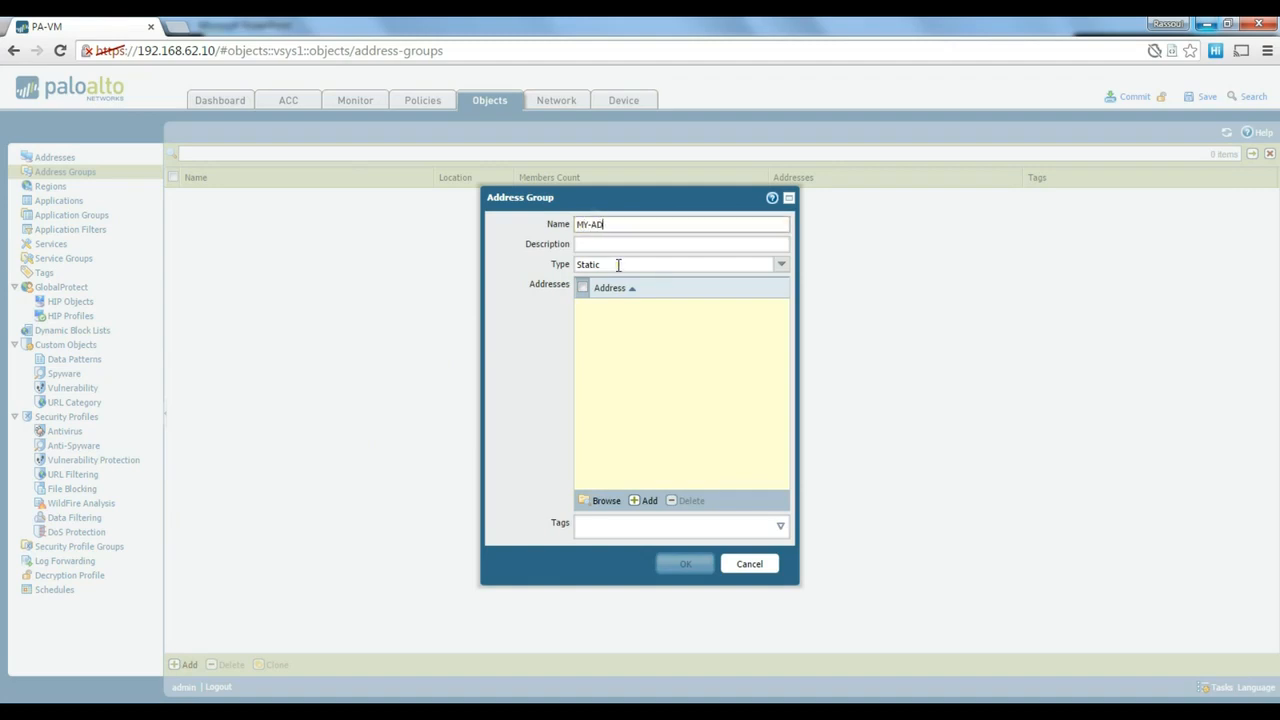
{"action": "type", "text": "-Server"}
{"action": "key", "text": "Tab"}
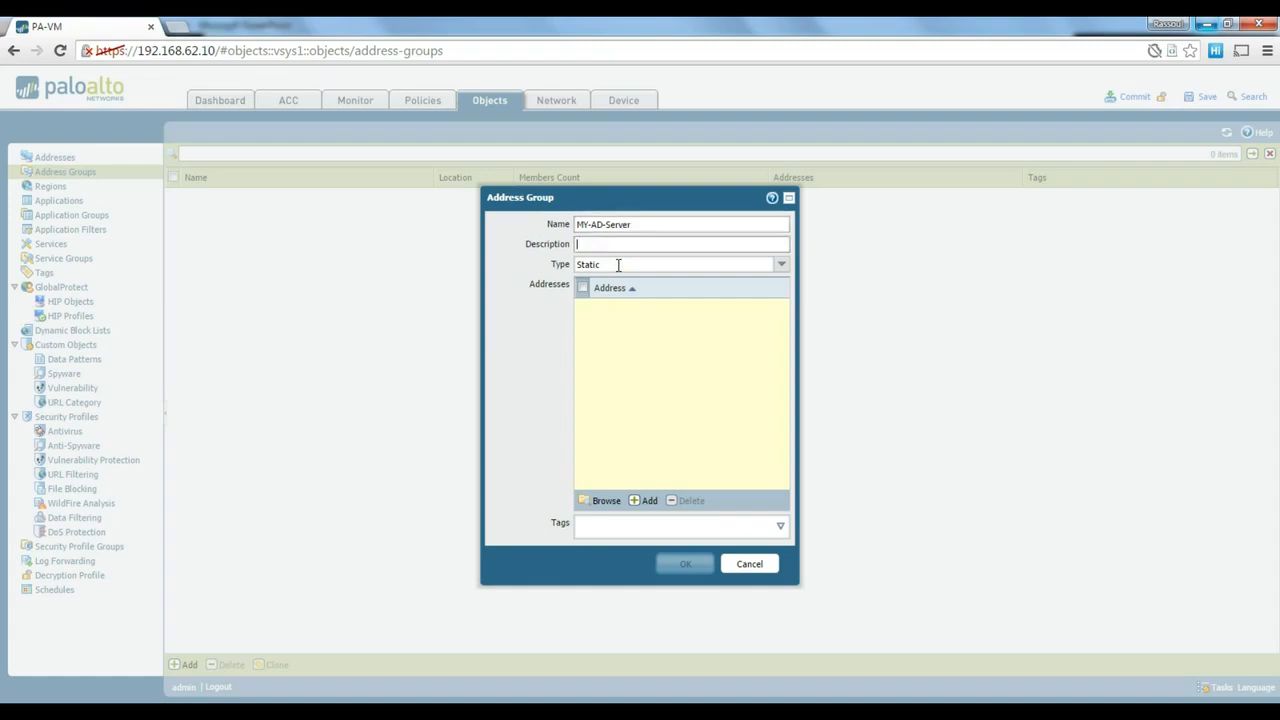
{"action": "left_click", "coordinate": [640, 226]}
{"action": "type", "text": "s"}
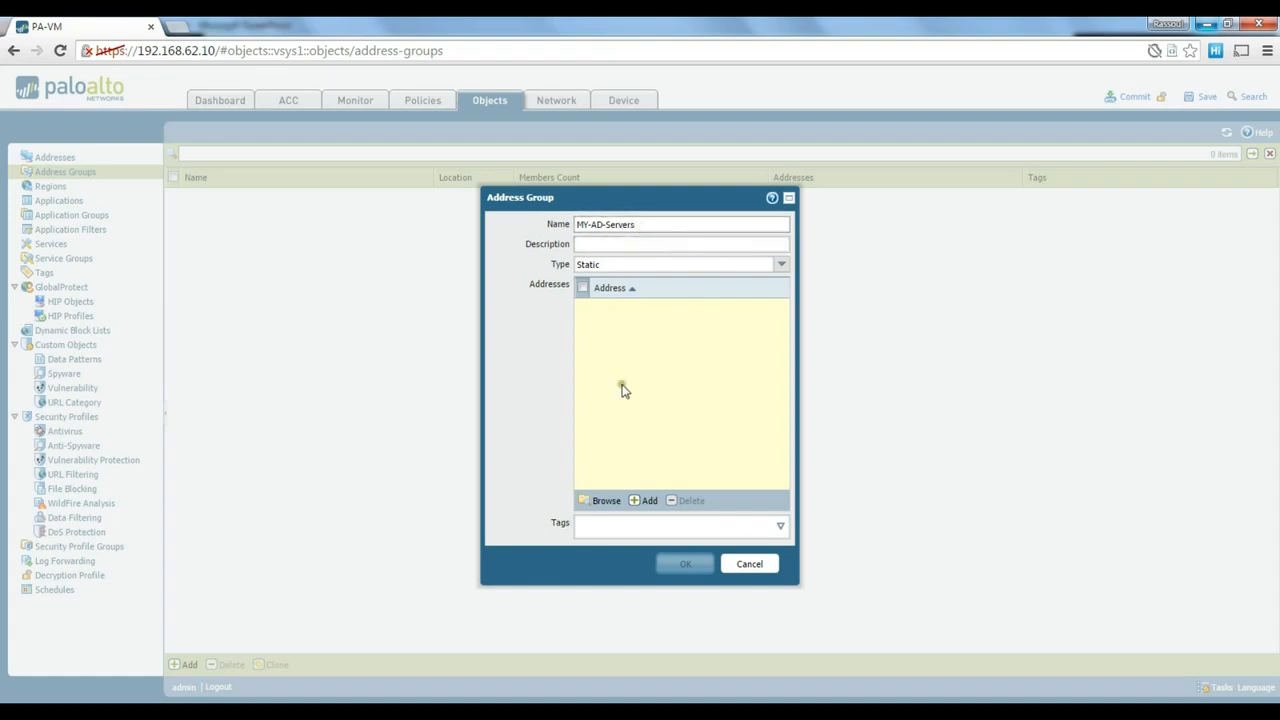
Step: Add the AD-Server address to the MY-AD-Servers group and save the group
{"action": "left_click", "coordinate": [648, 502]}
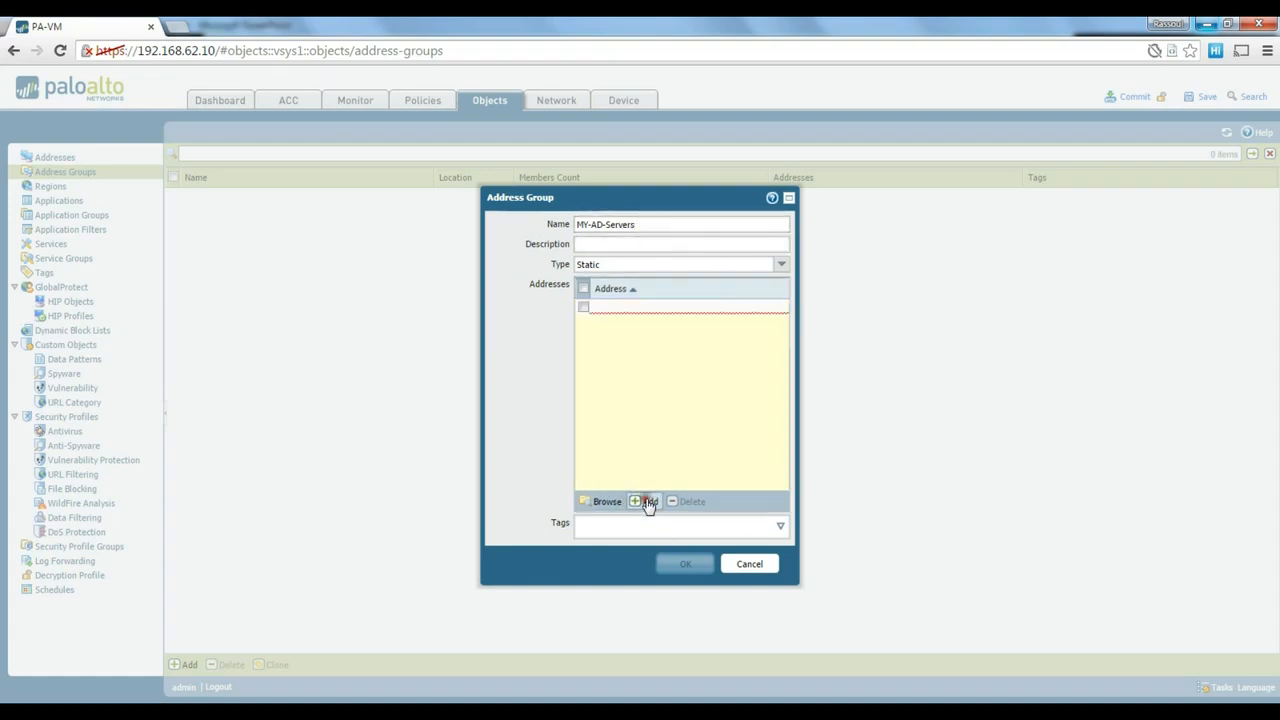
{"action": "left_click", "coordinate": [621, 337]}
{"action": "left_click", "coordinate": [612, 343]}
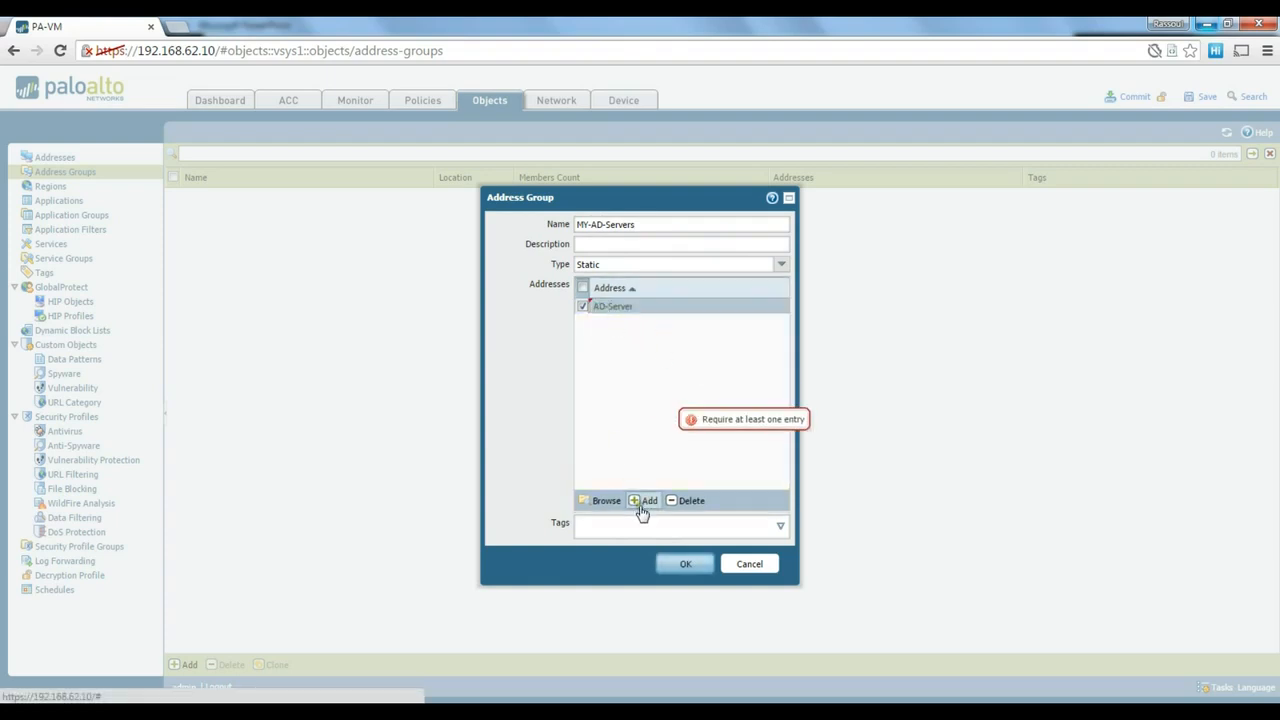
{"action": "left_click", "coordinate": [680, 566]}
{"action": "left_click", "coordinate": [252, 236]}
{"action": "left_click", "coordinate": [173, 197]}
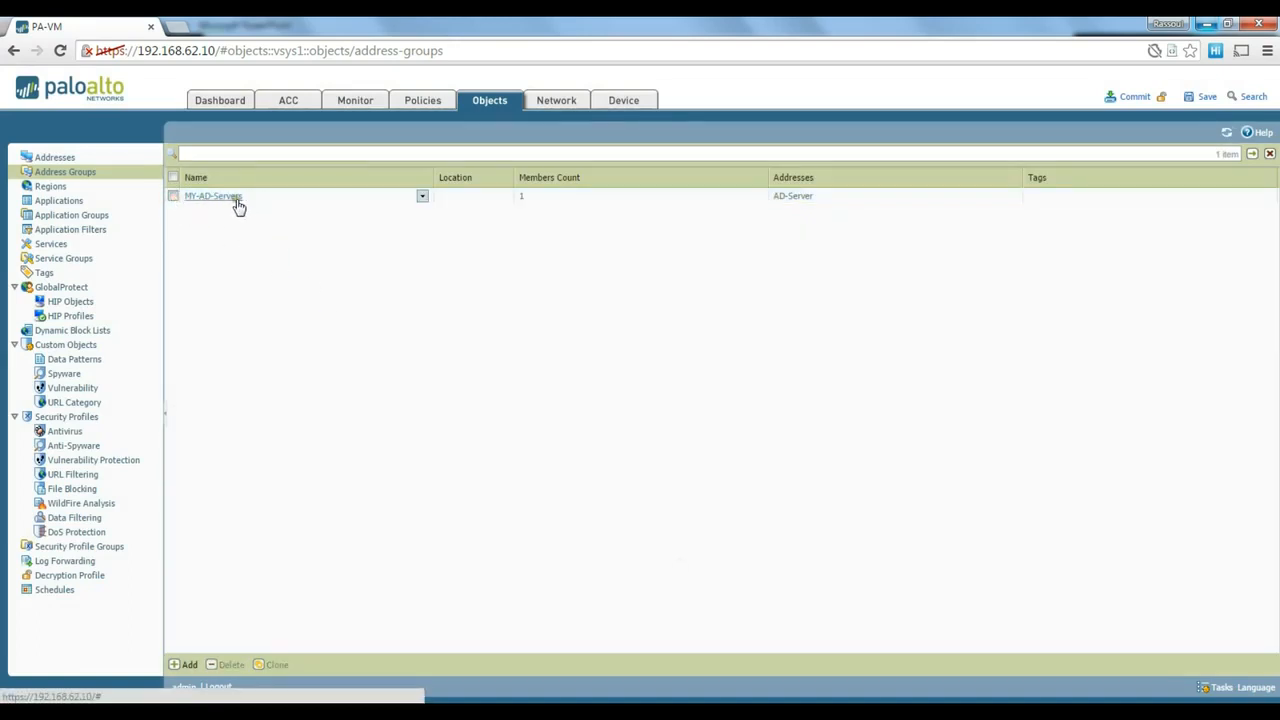
{"action": "left_click", "coordinate": [267, 226]}
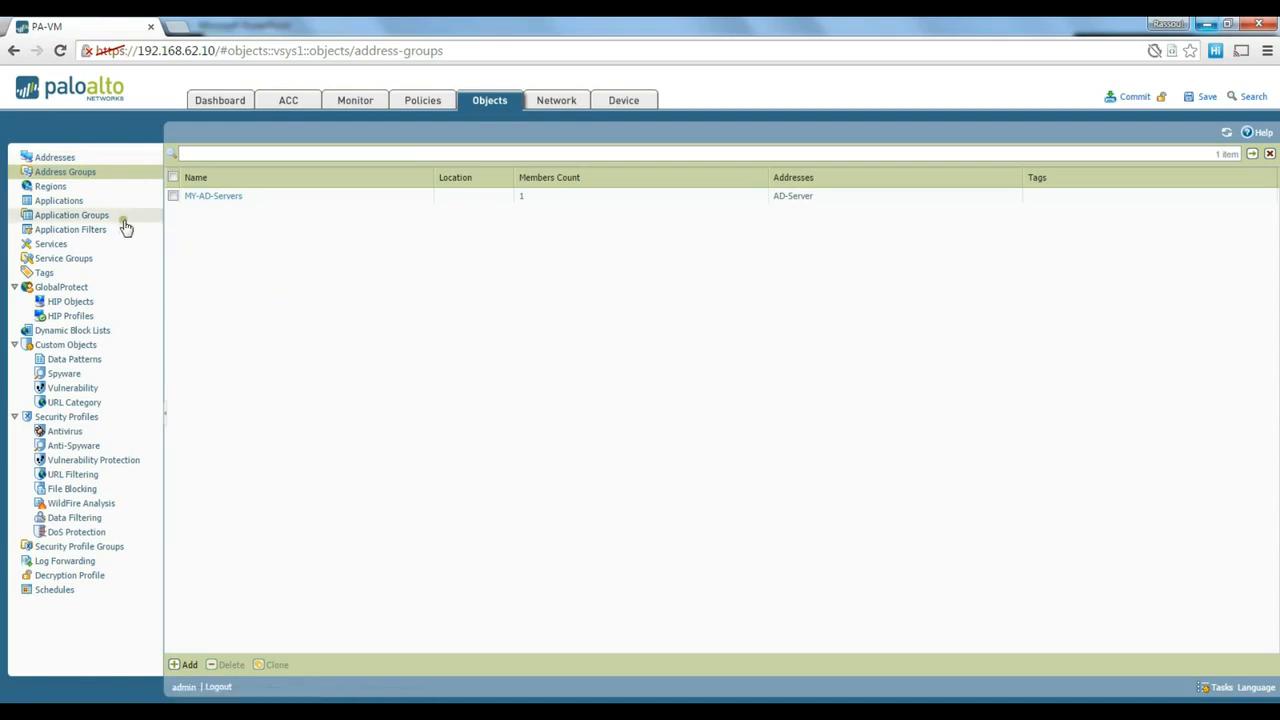
Step: Examine the predefined applications list and the details of the 104asdu-file-transfer application
{"action": "left_click", "coordinate": [68, 202]}
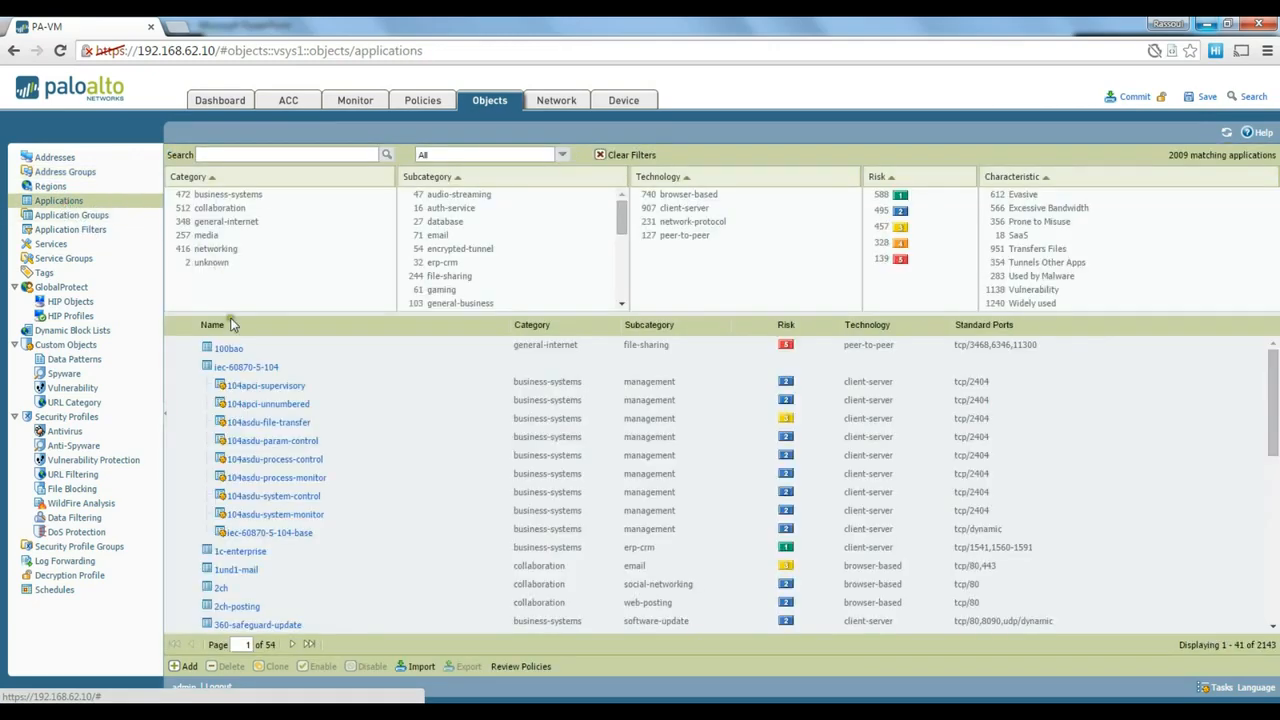
{"action": "scroll", "coordinate": [263, 398], "scroll_direction": "down", "scroll_amount": 2}
{"action": "scroll", "coordinate": [263, 398], "scroll_direction": "down", "scroll_amount": 7}
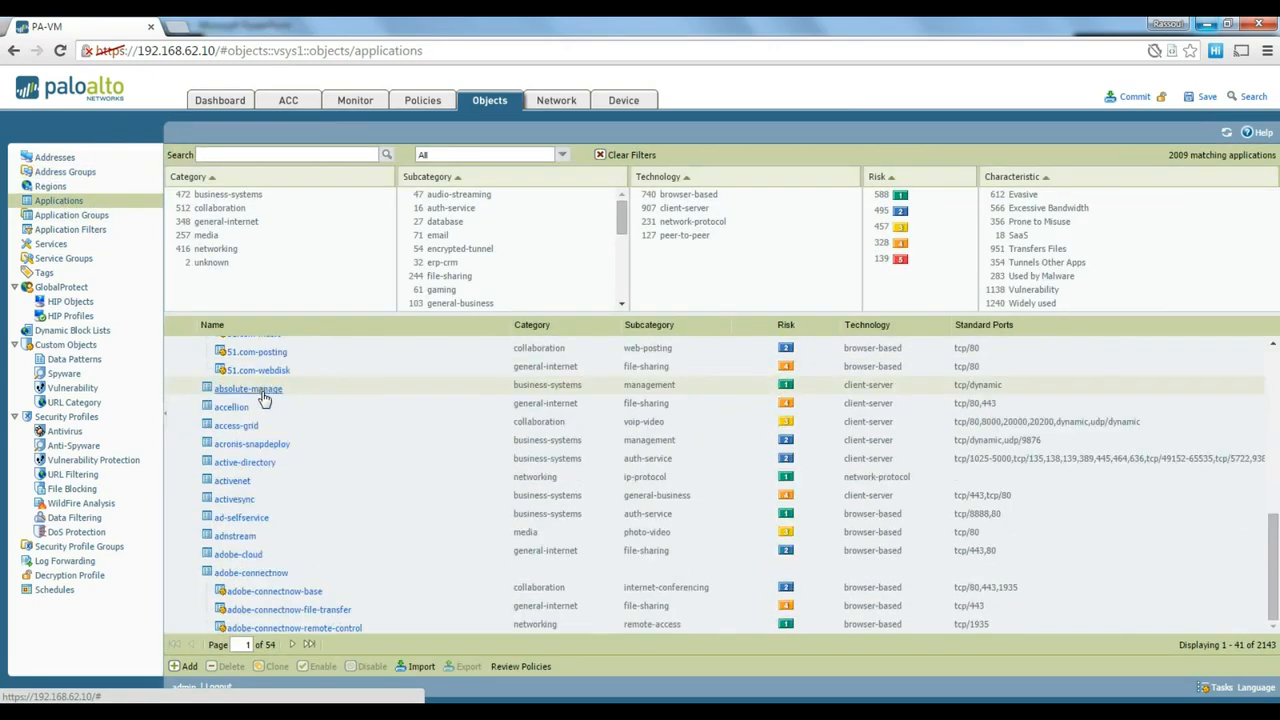
{"action": "scroll", "coordinate": [263, 398], "scroll_direction": "up", "scroll_amount": 9}
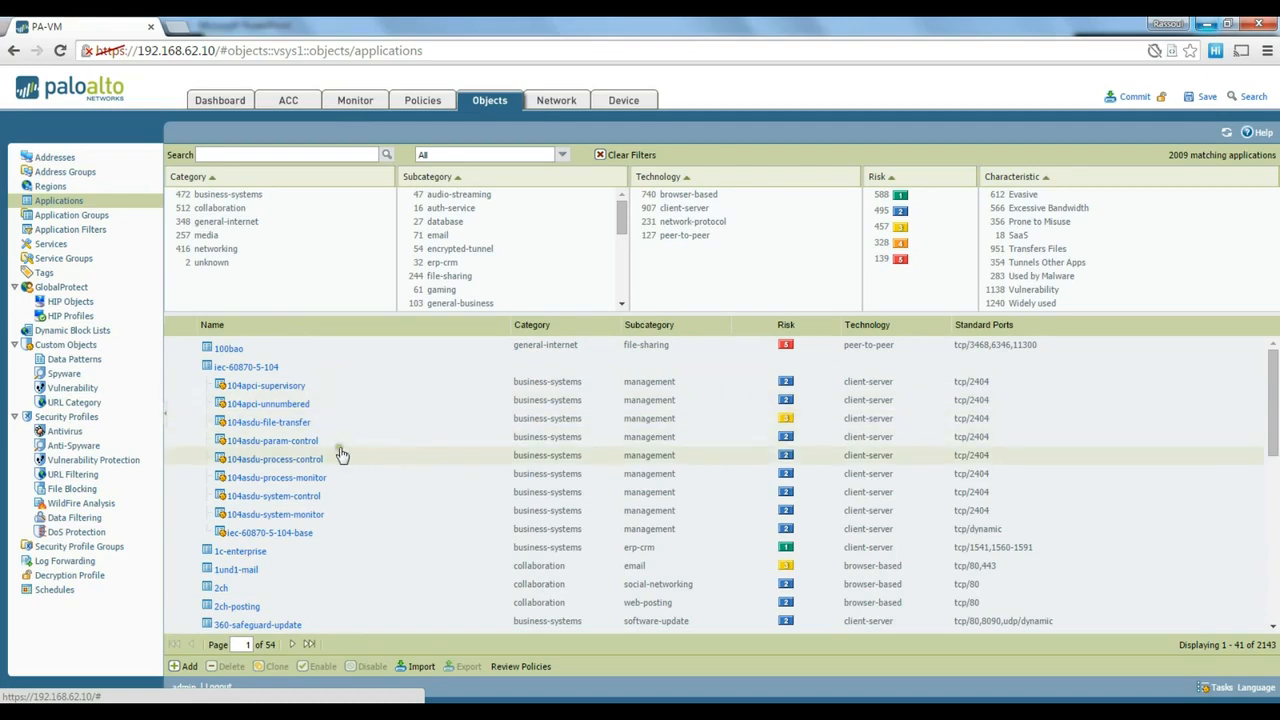
{"action": "left_click", "coordinate": [288, 425]}
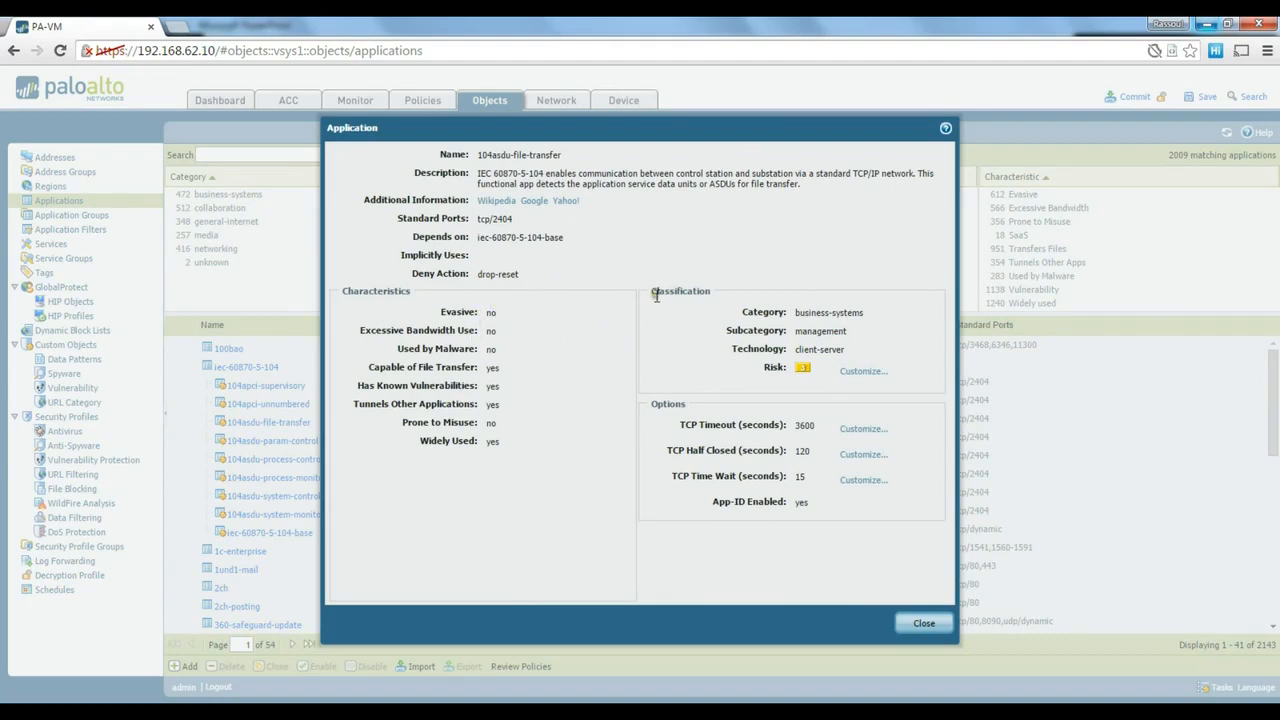
{"action": "left_click", "coordinate": [924, 627]}
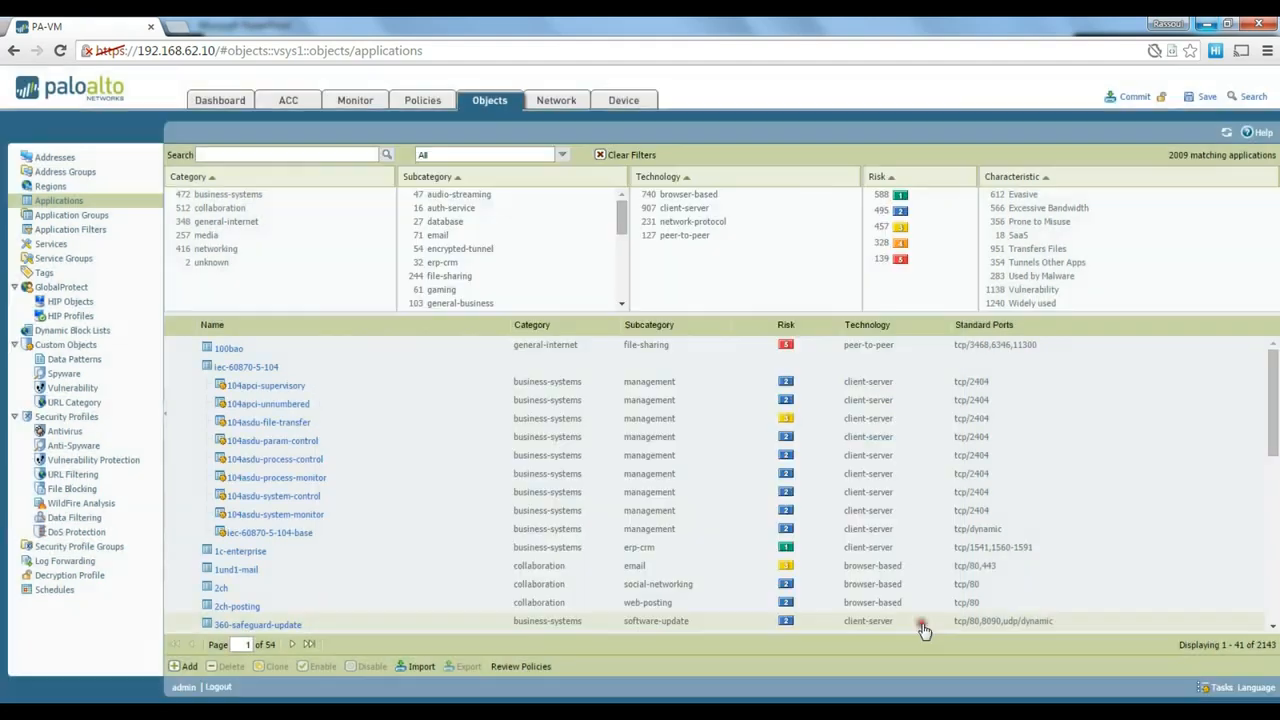
{"action": "scroll", "coordinate": [440, 418], "scroll_direction": "down", "scroll_amount": 5}
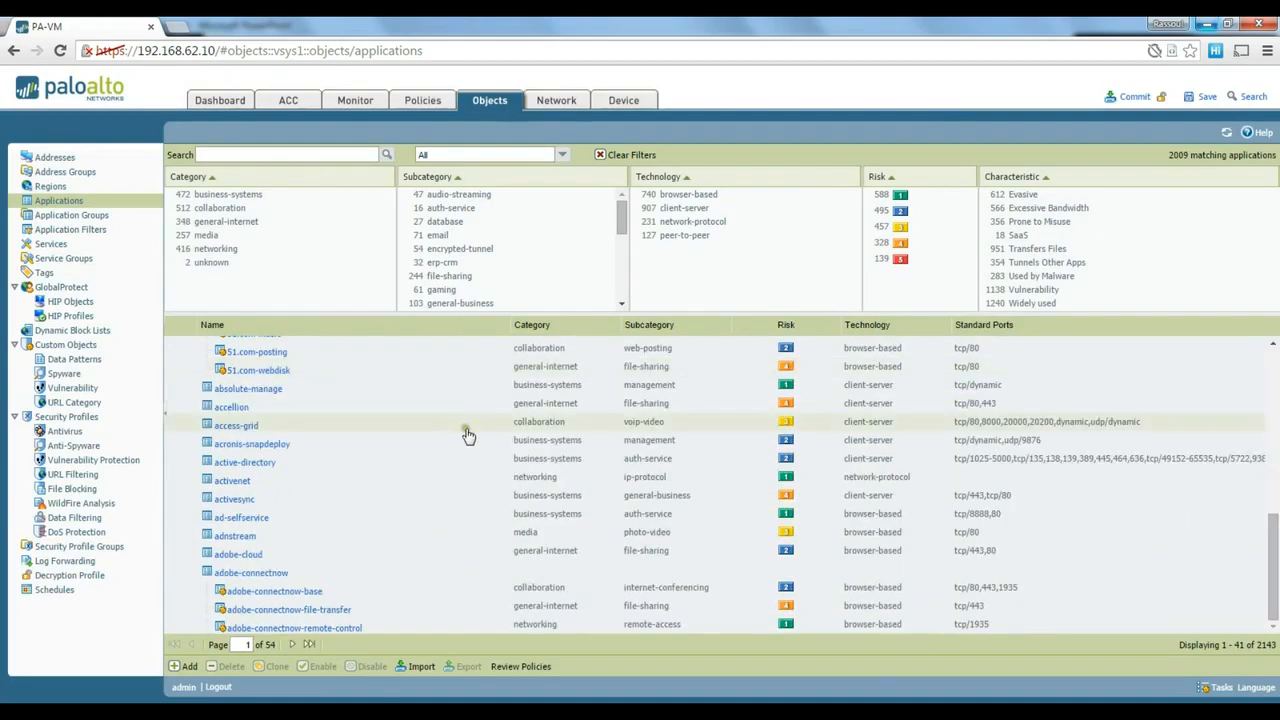
{"action": "scroll", "coordinate": [462, 430], "scroll_direction": "up", "scroll_amount": 5}
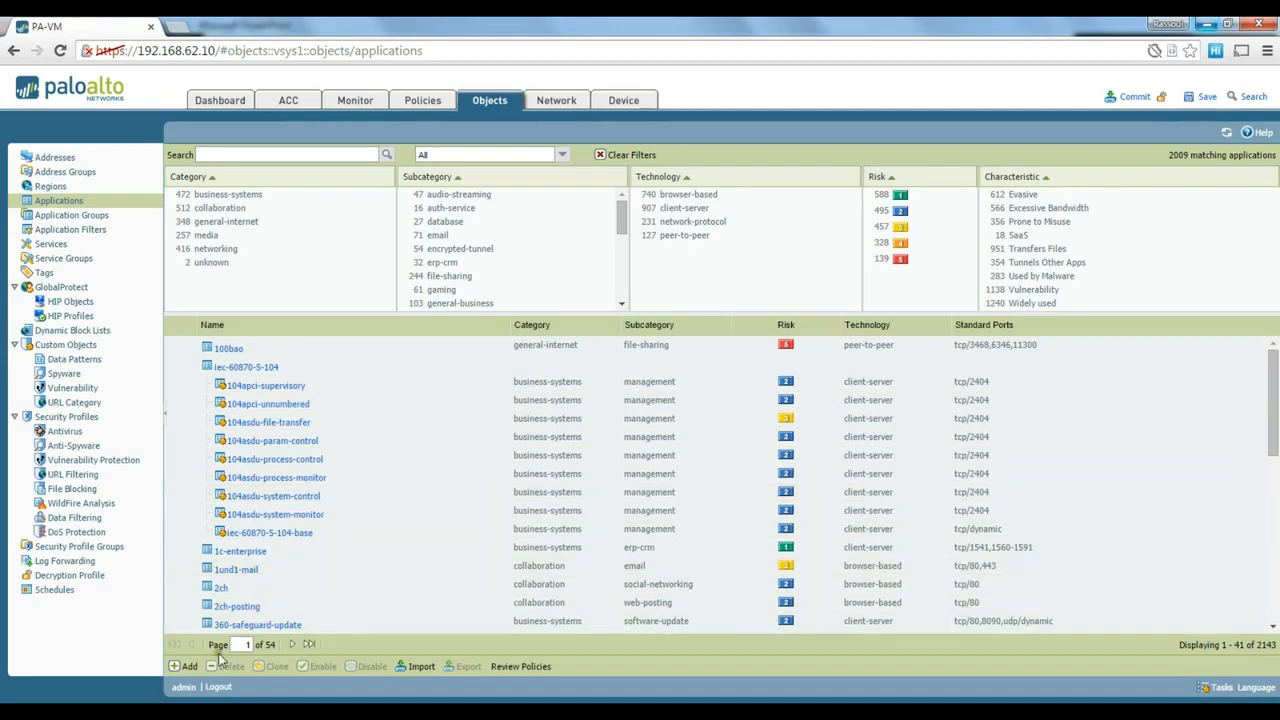
Step: Review the configuration, advanced and signature settings offered for a new custom application, and leave without creating one
{"action": "left_click", "coordinate": [184, 666]}
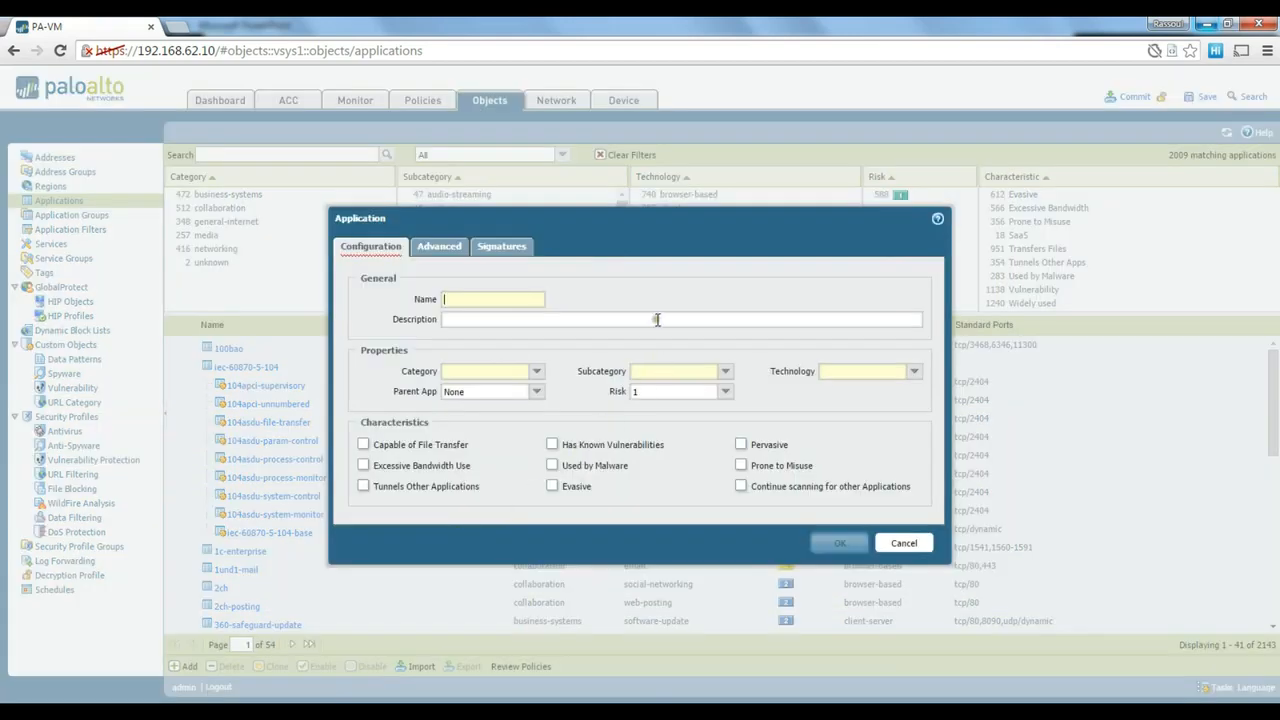
{"action": "left_click_drag", "start_coordinate": [666, 223], "coordinate": [673, 188]}
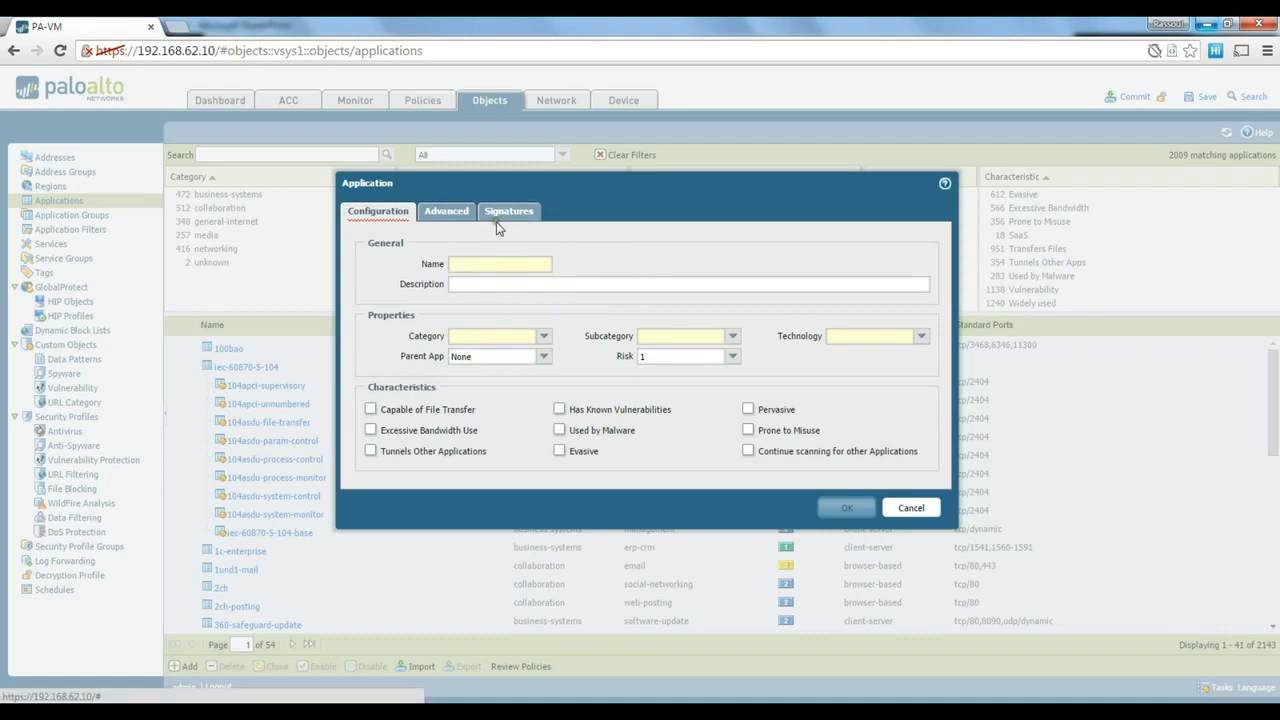
{"action": "left_click", "coordinate": [452, 215]}
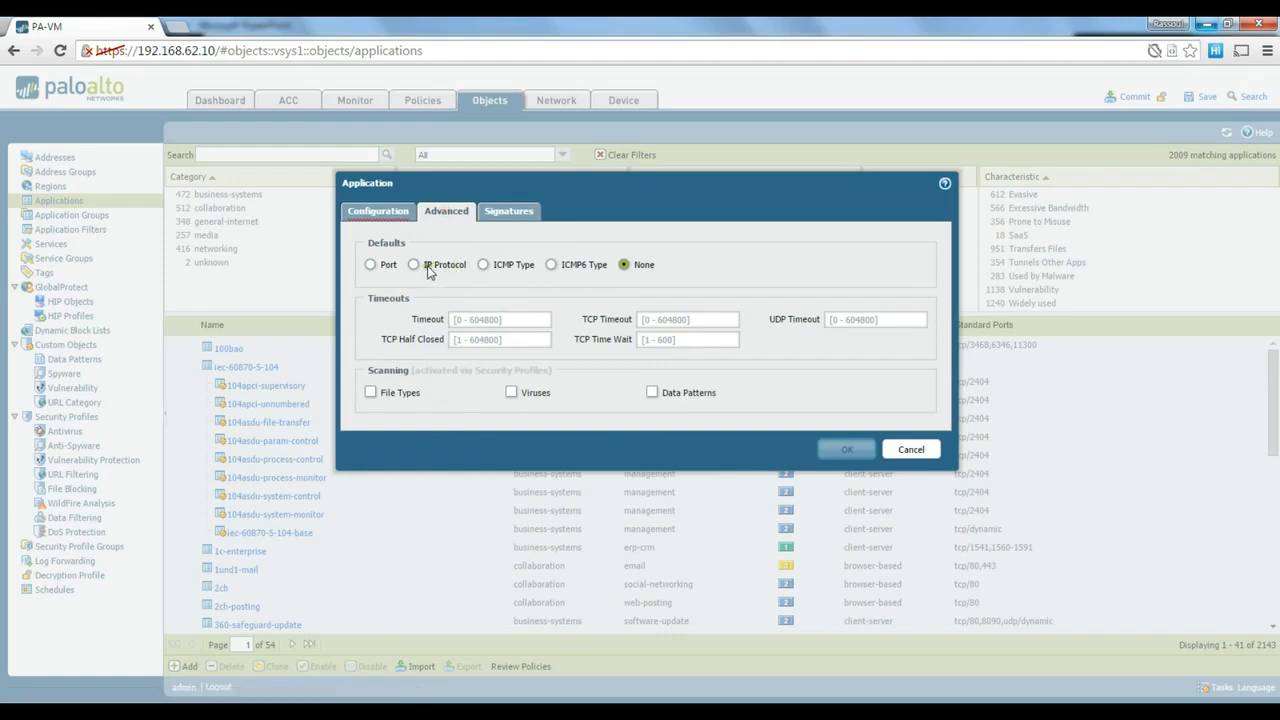
{"action": "left_click", "coordinate": [508, 218]}
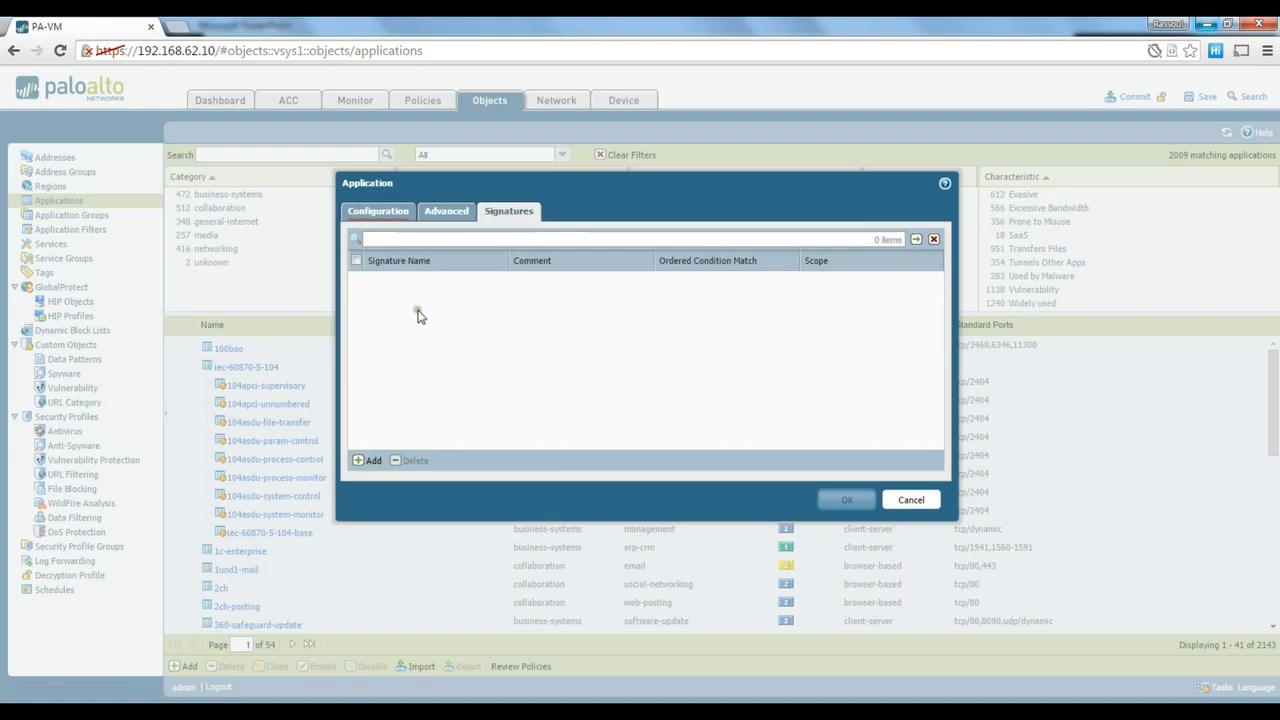
{"action": "left_click", "coordinate": [380, 213]}
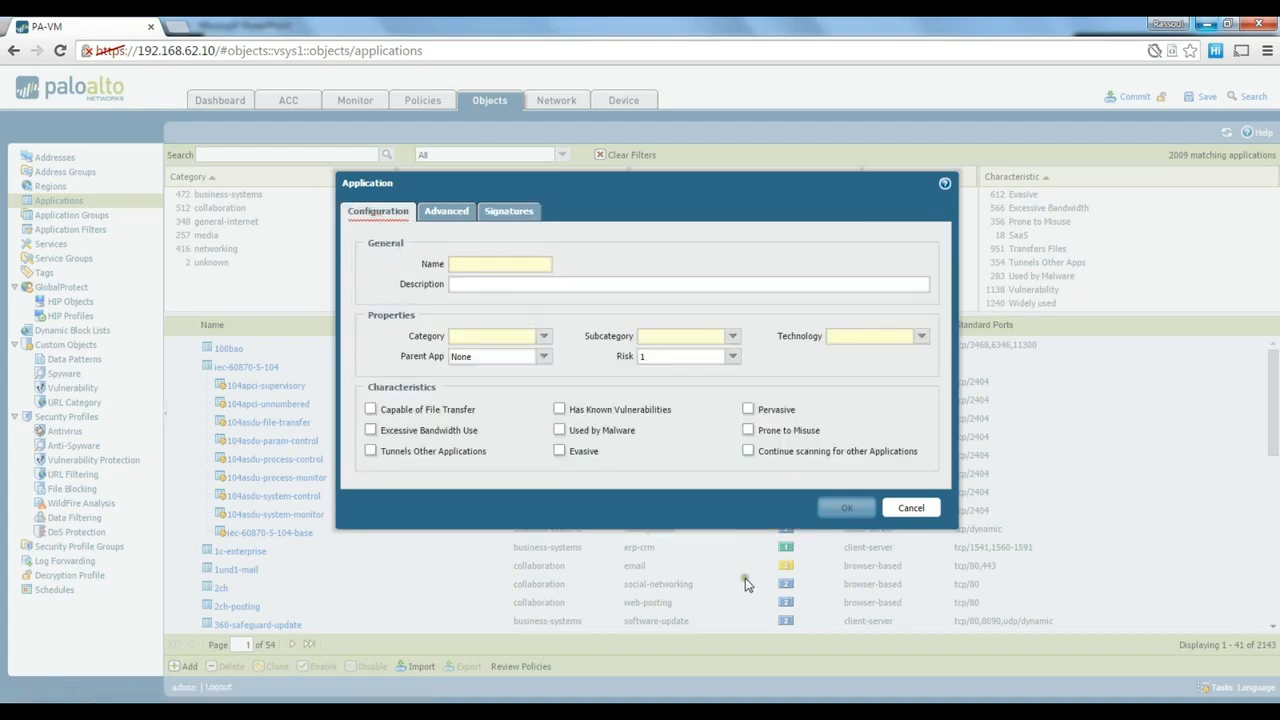
{"action": "left_click", "coordinate": [910, 508]}
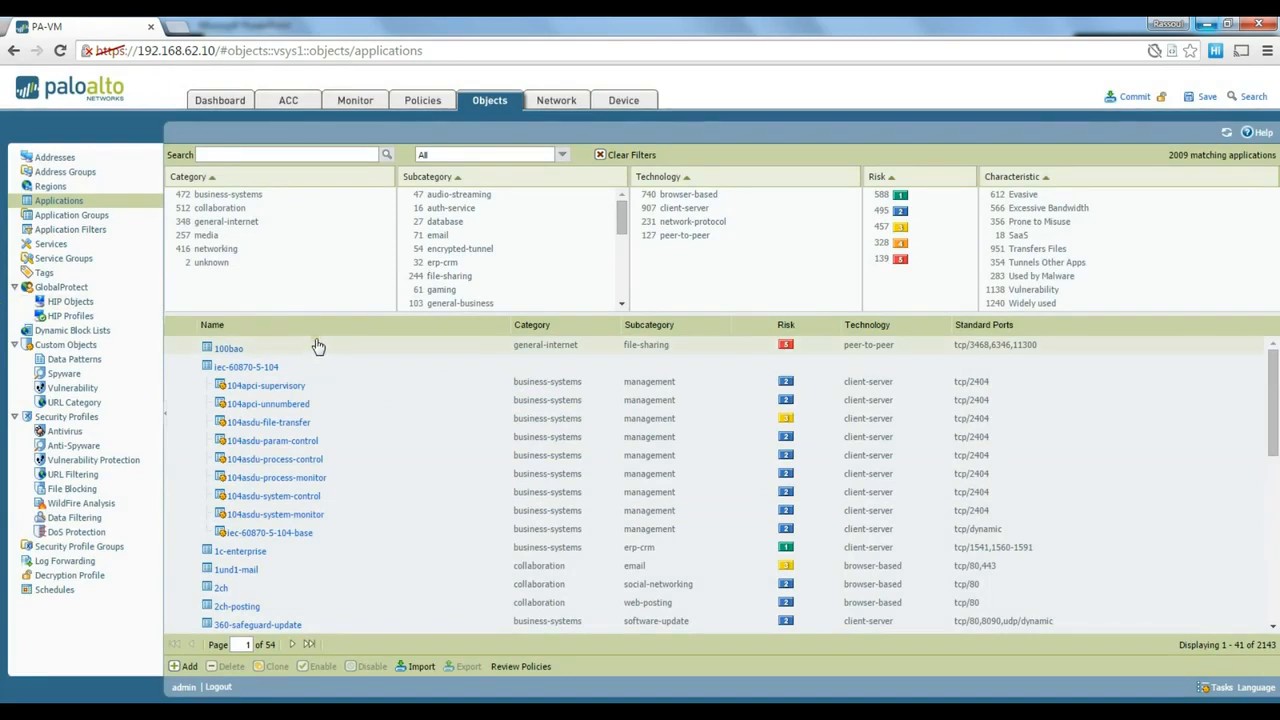
Step: Start a new application group named Allowed_Services and add the http-video application to it
{"action": "left_click", "coordinate": [112, 220]}
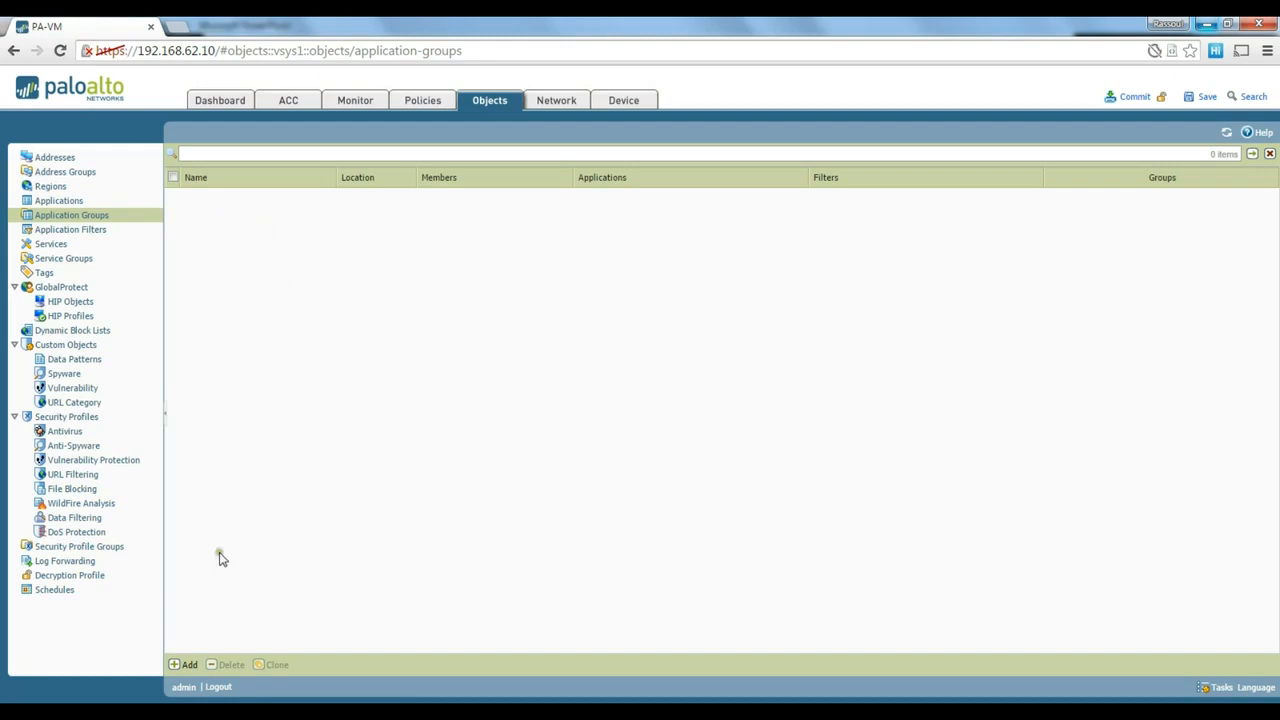
{"action": "left_click", "coordinate": [187, 667]}
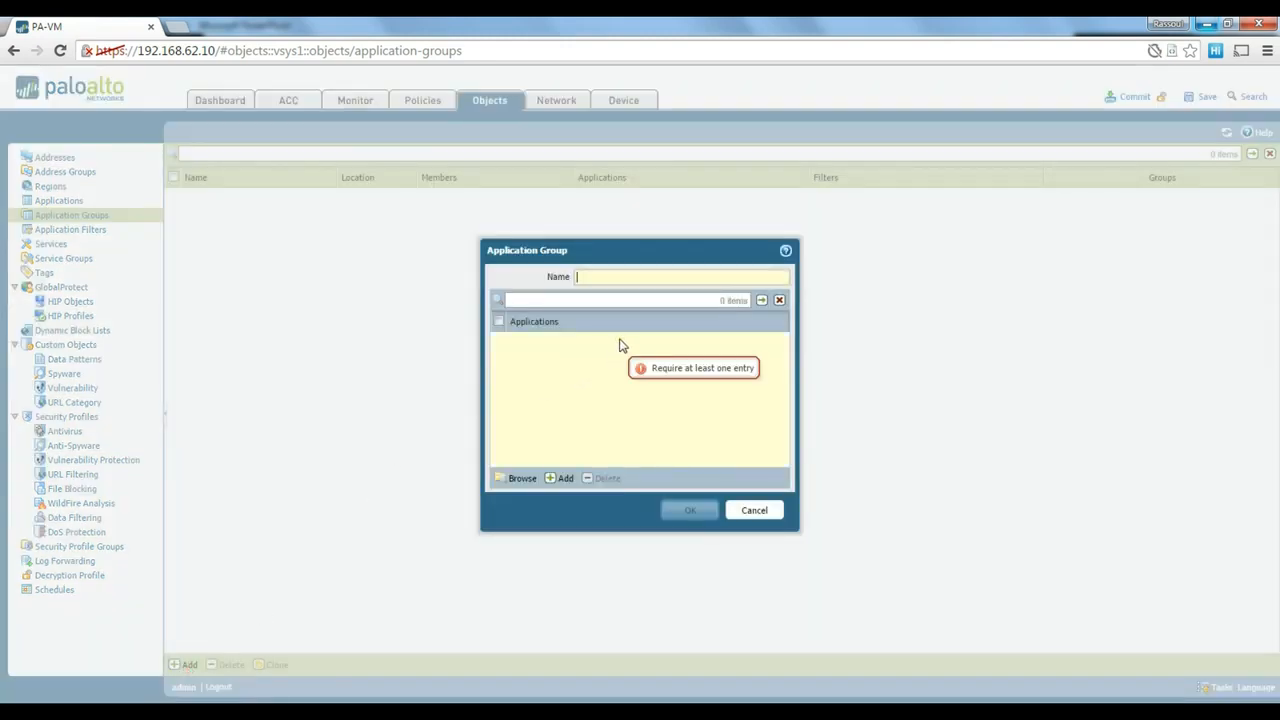
{"action": "type", "text": "Allowed_Services"}
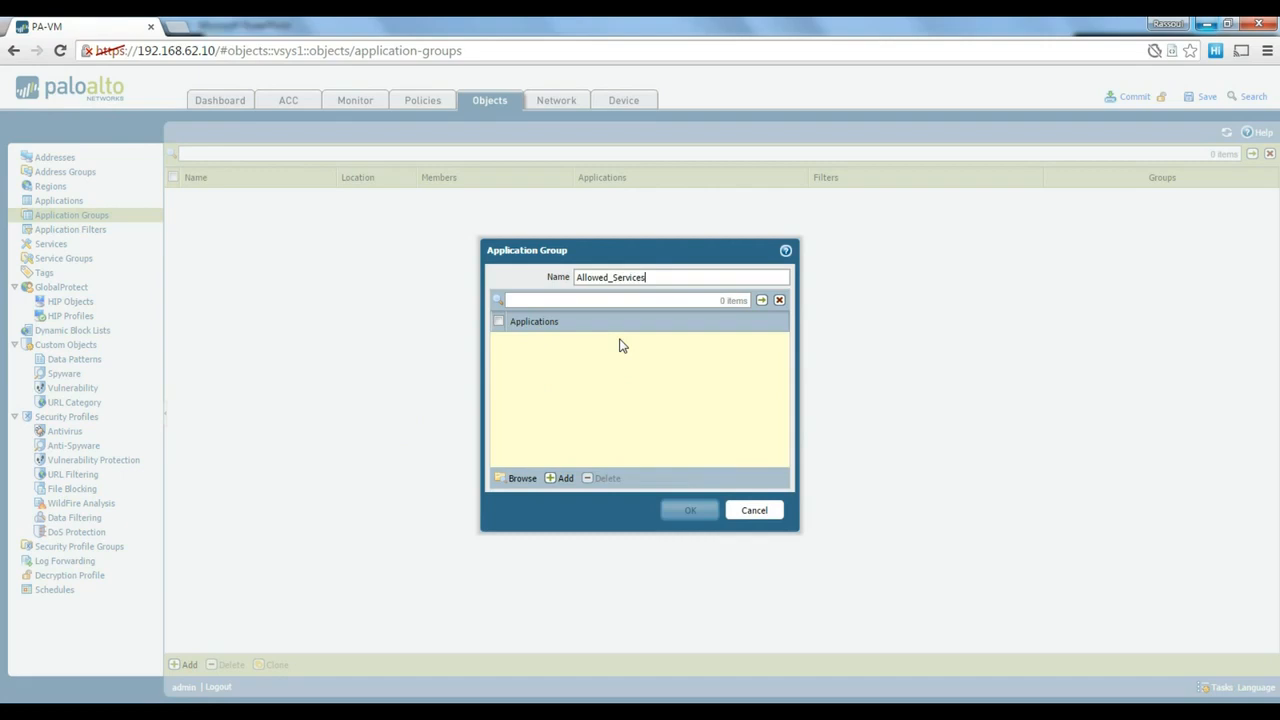
{"action": "left_click", "coordinate": [565, 478]}
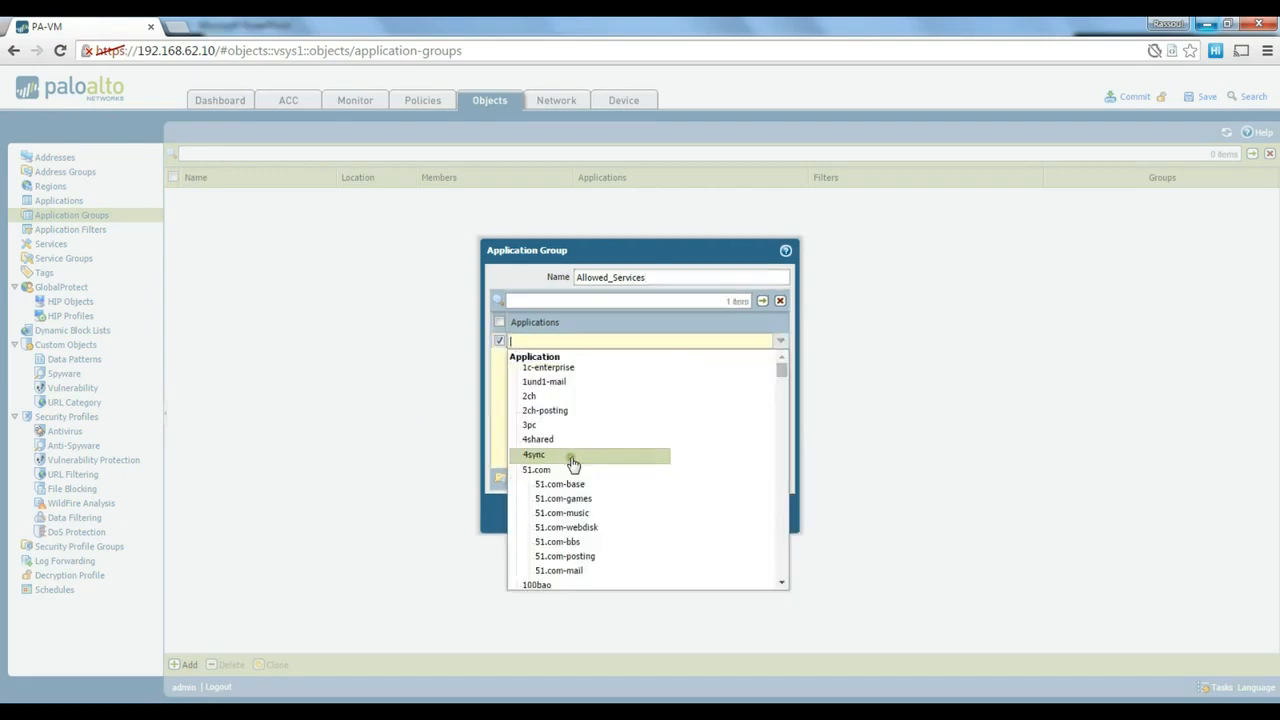
{"action": "type", "text": "http"}
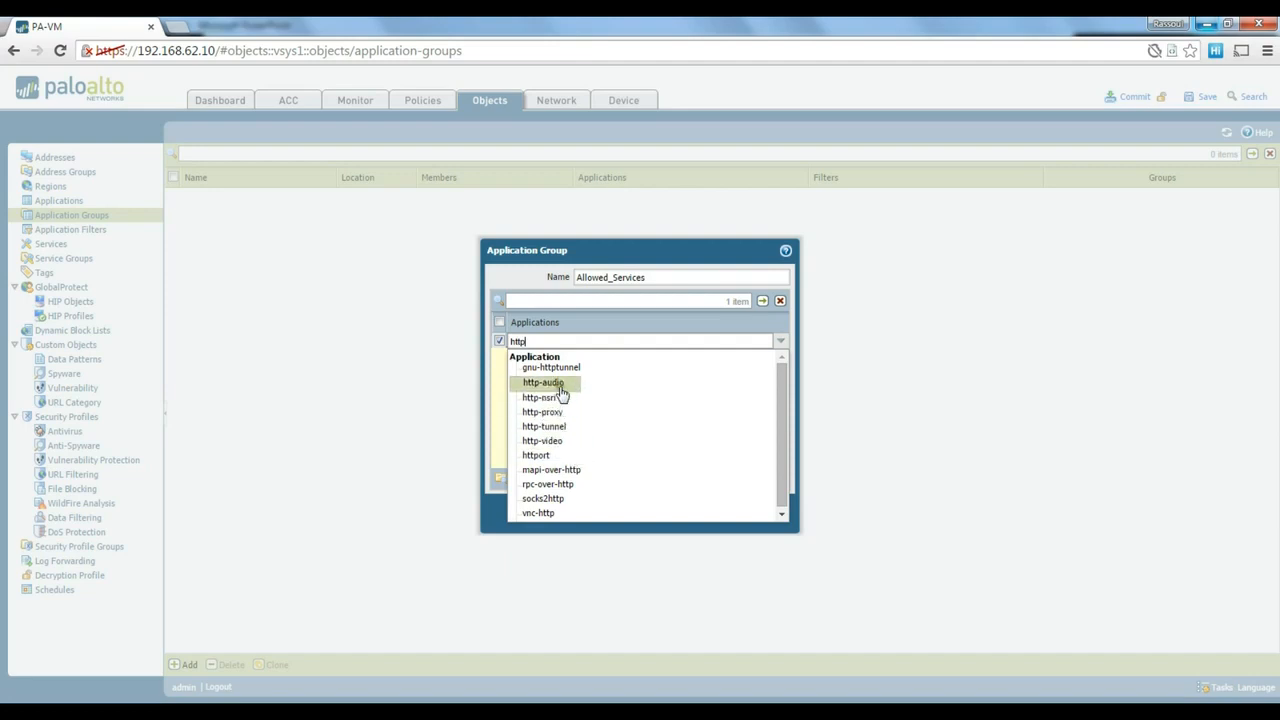
{"action": "left_click", "coordinate": [548, 441]}
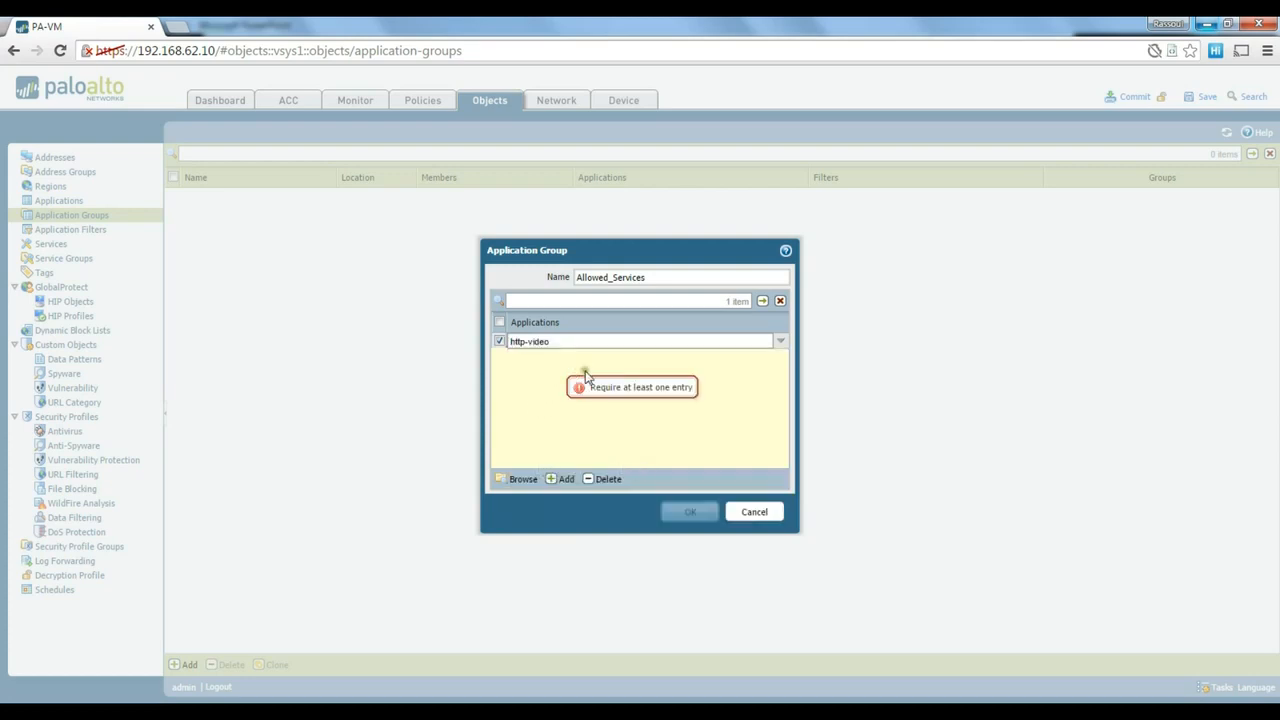
Step: Add the httport and 4shared applications to the Allowed_Services group
{"action": "left_click", "coordinate": [564, 479]}
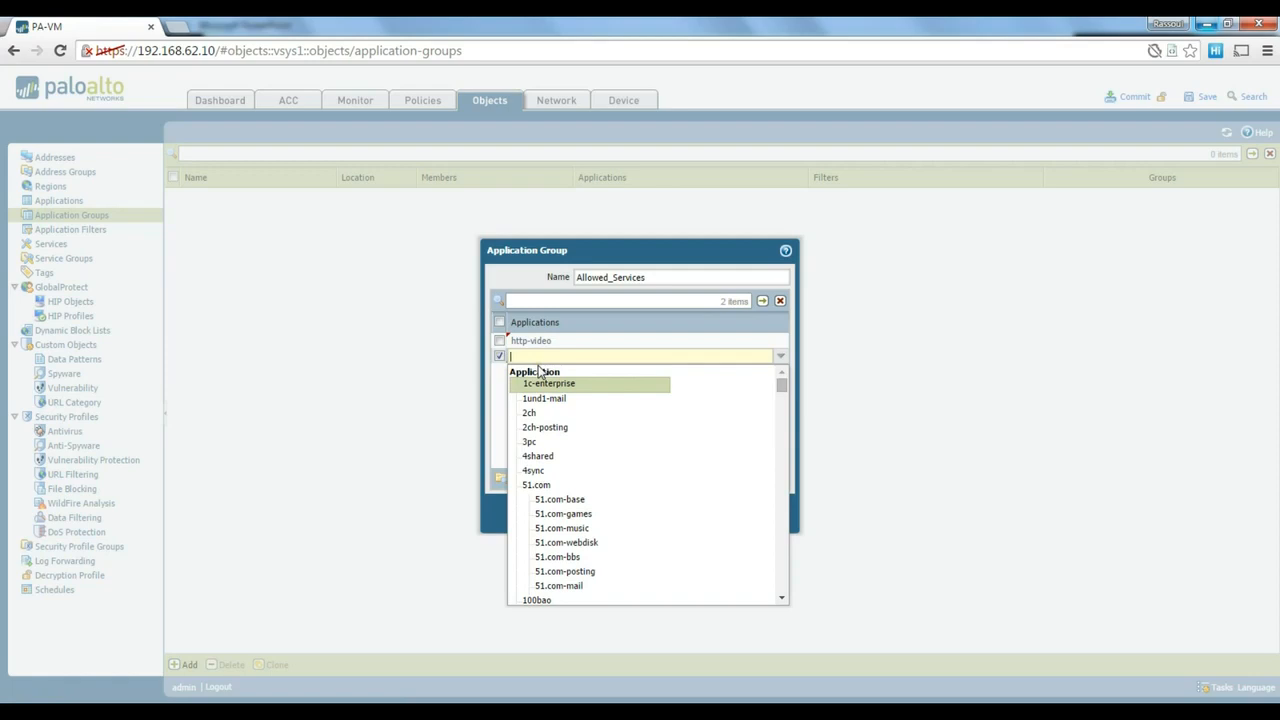
{"action": "type", "text": "http"}
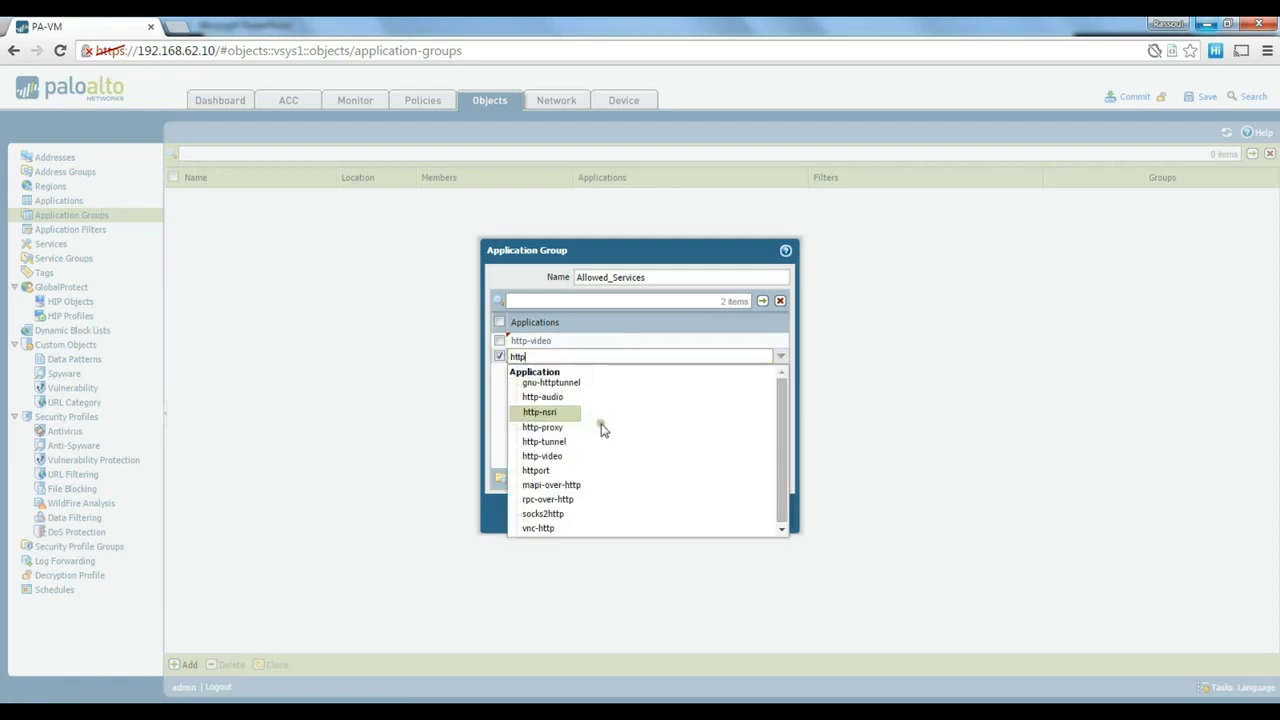
{"action": "left_click", "coordinate": [536, 470]}
{"action": "left_click", "coordinate": [557, 392]}
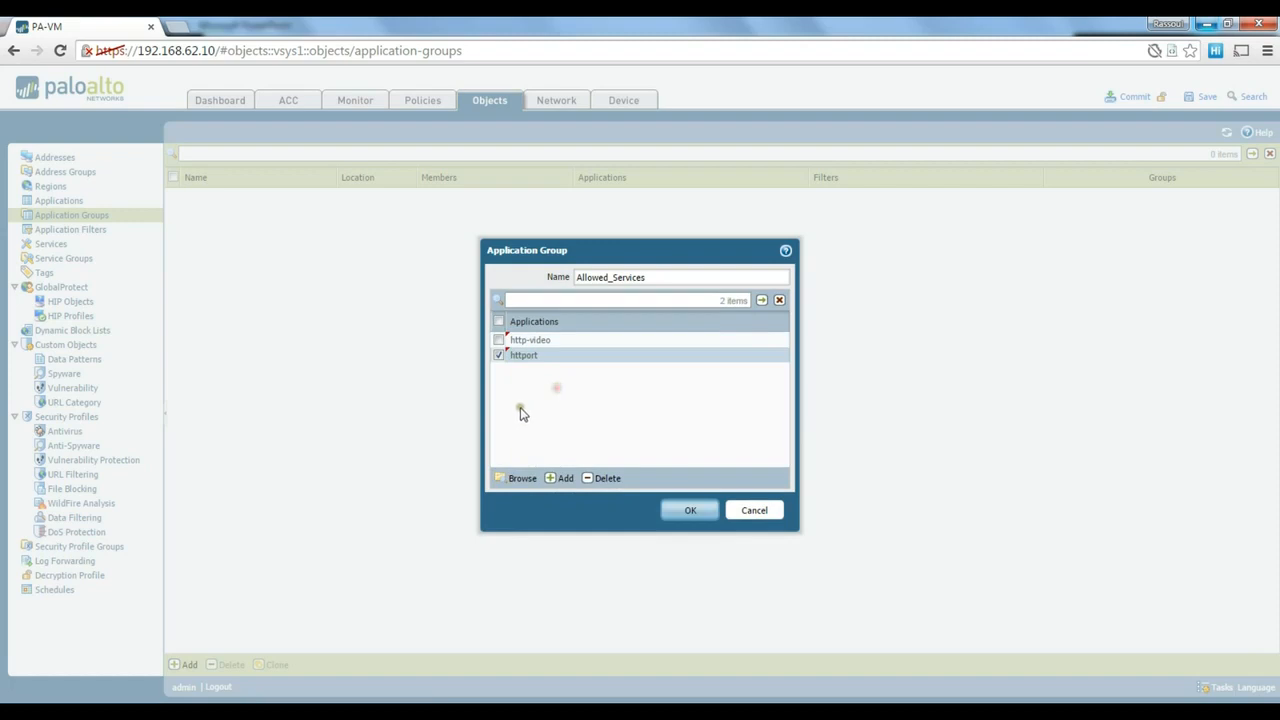
{"action": "left_click", "coordinate": [558, 479]}
{"action": "scroll", "coordinate": [577, 457], "scroll_direction": "down", "scroll_amount": 2}
{"action": "scroll", "coordinate": [574, 463], "scroll_direction": "up", "scroll_amount": 2}
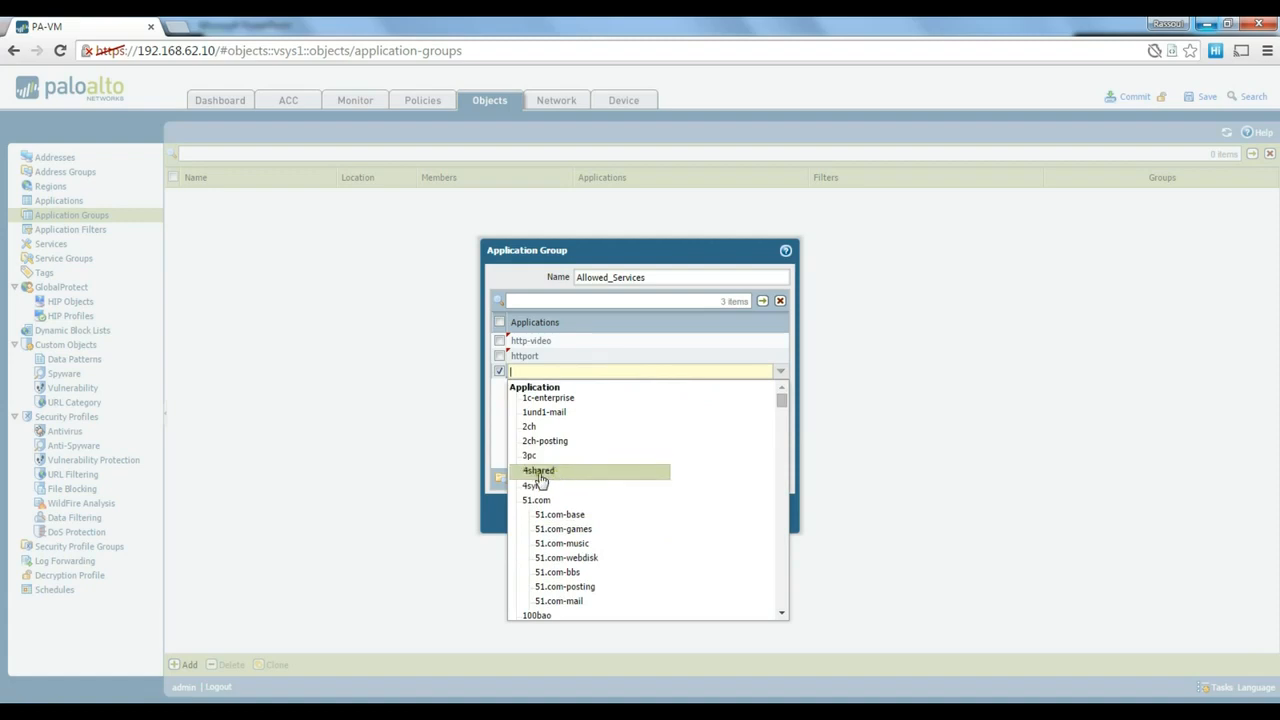
{"action": "left_click", "coordinate": [553, 480]}
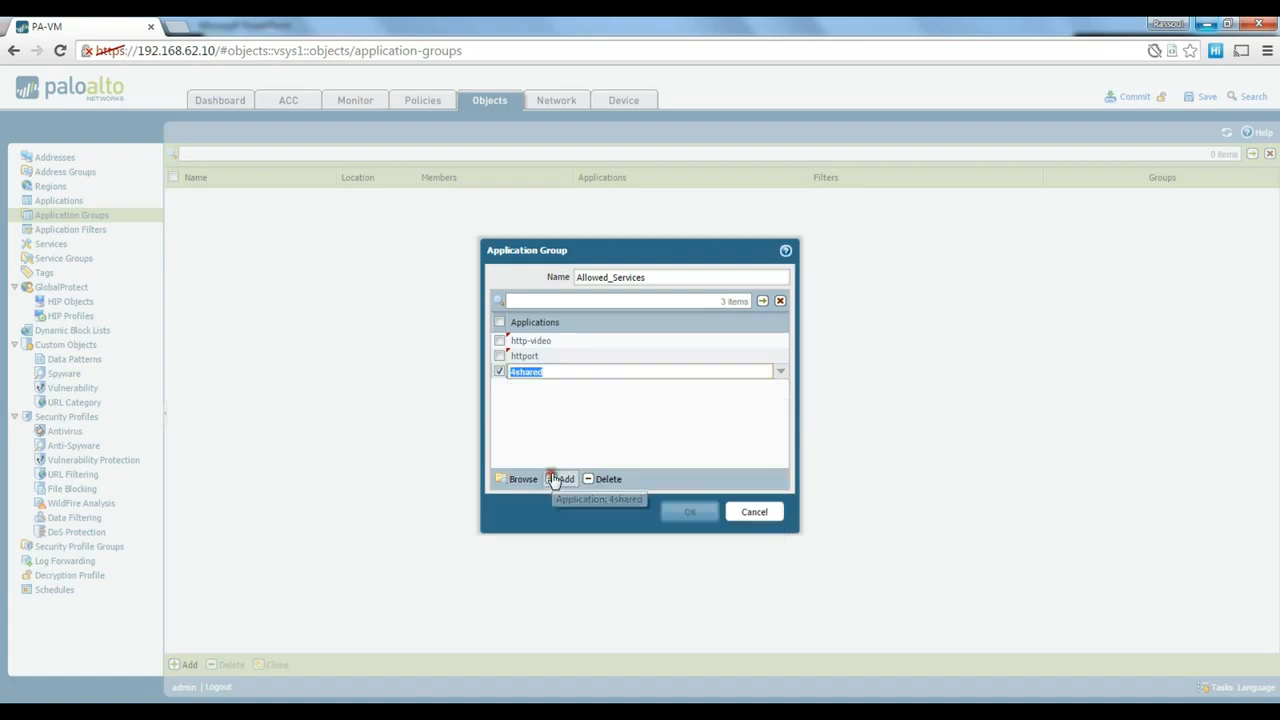
Step: Add the rpc-over-http application to the Allowed_Services group and save the group
{"action": "left_click", "coordinate": [556, 478]}
{"action": "scroll", "coordinate": [580, 500], "scroll_direction": "down", "scroll_amount": 5}
{"action": "scroll", "coordinate": [586, 508], "scroll_direction": "down", "scroll_amount": 6}
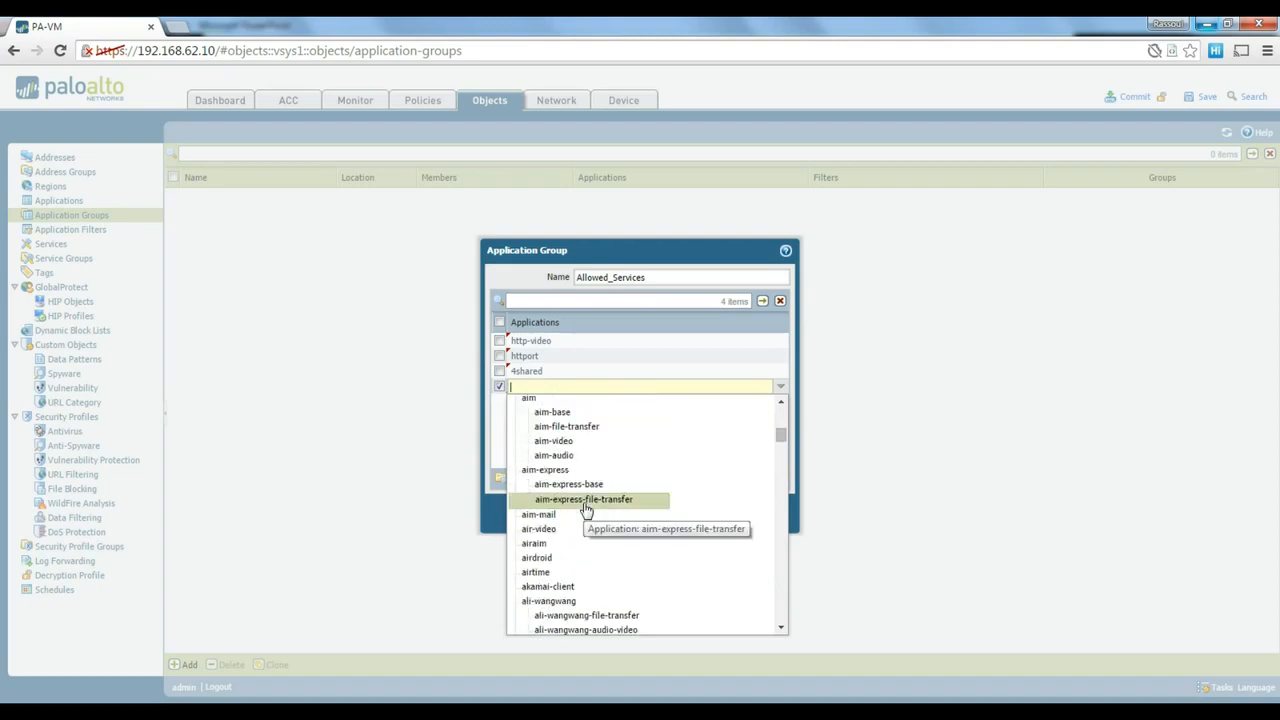
{"action": "type", "text": "web"}
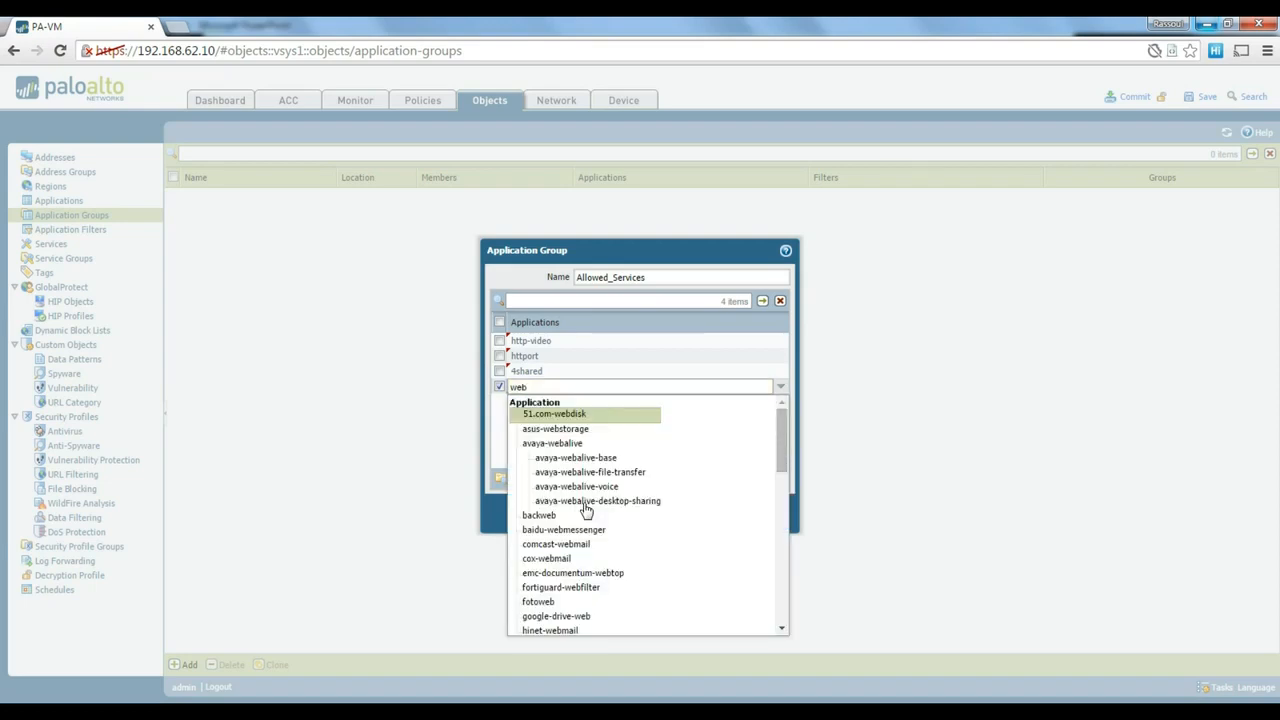
{"action": "key", "text": "BackSpace"}
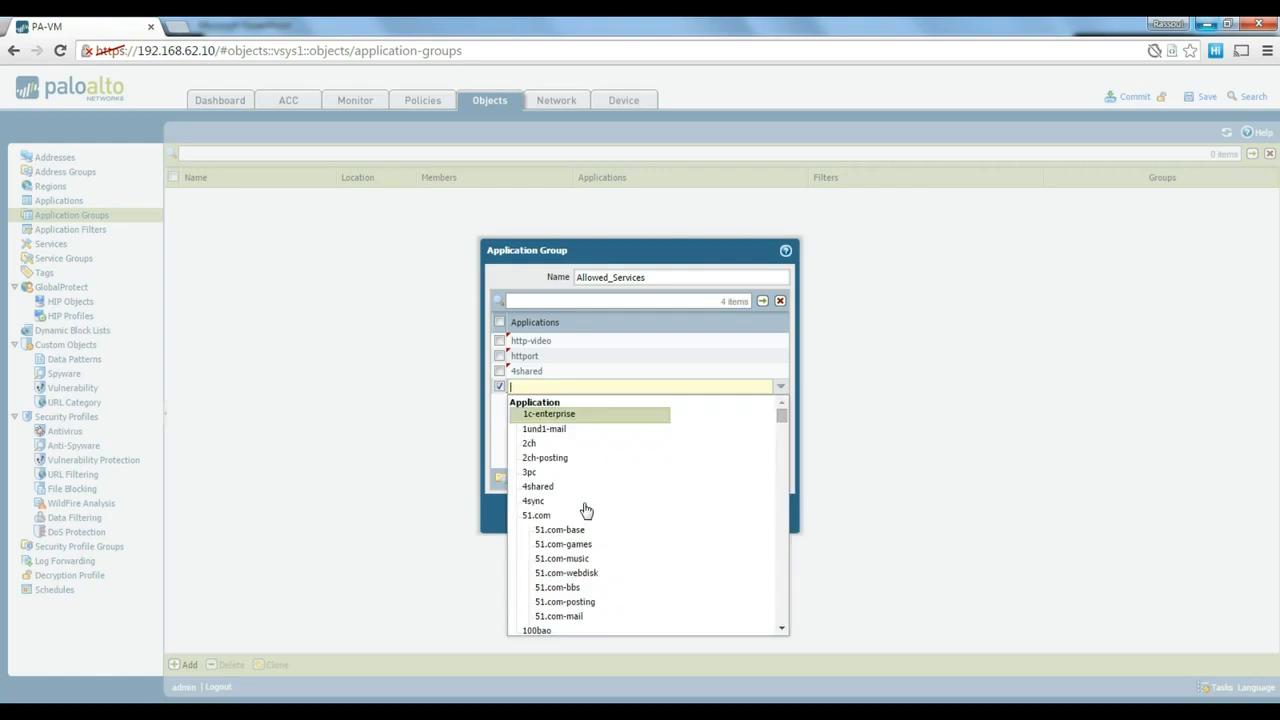
{"action": "type", "text": "http"}
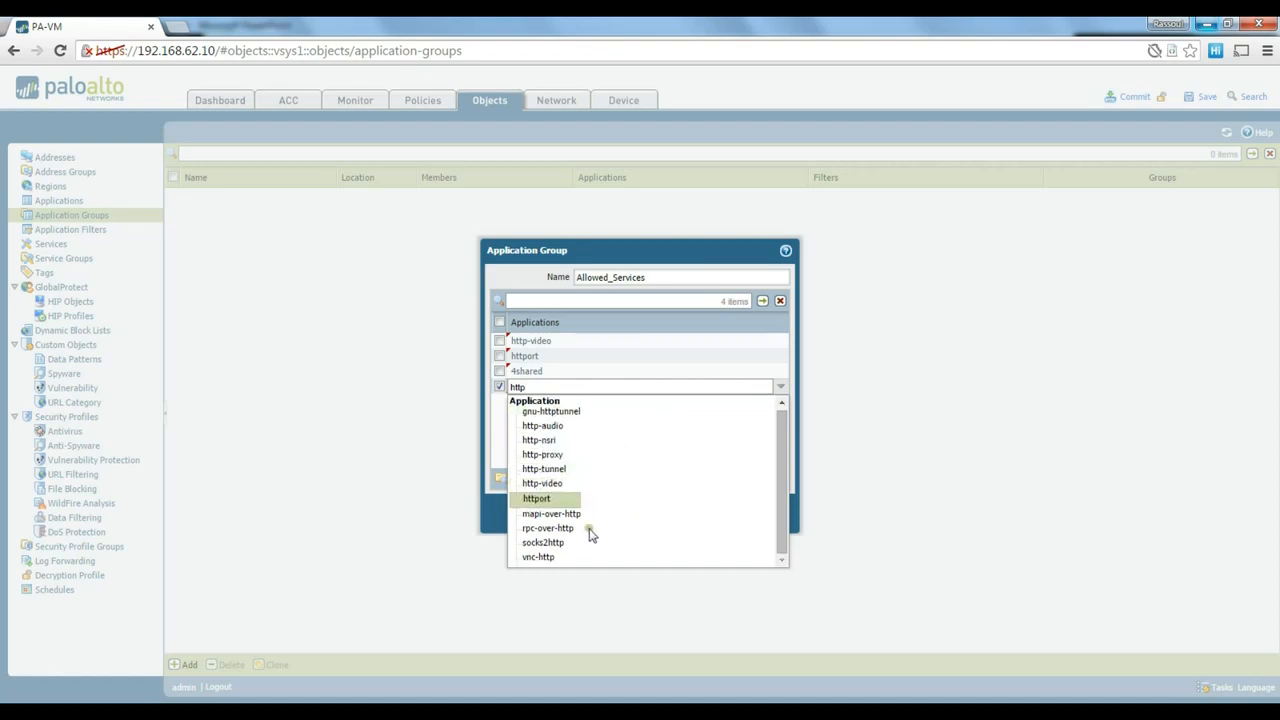
{"action": "left_click", "coordinate": [560, 530]}
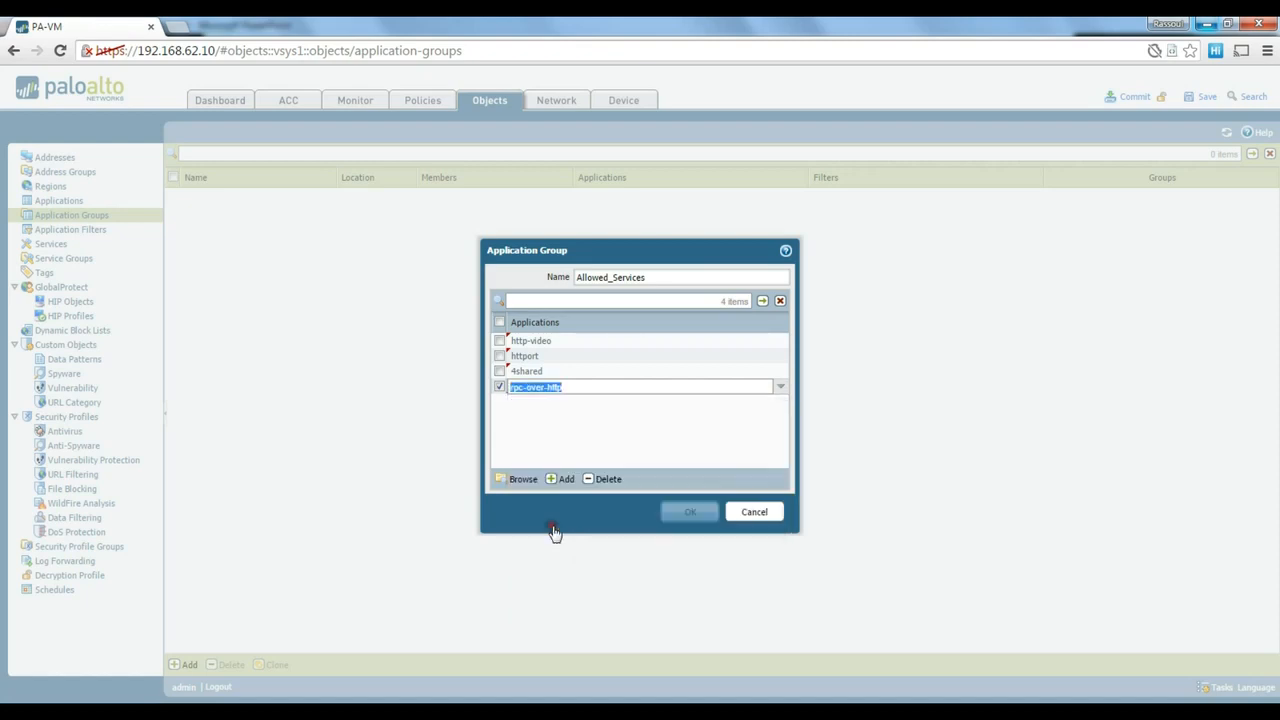
{"action": "left_click", "coordinate": [537, 455]}
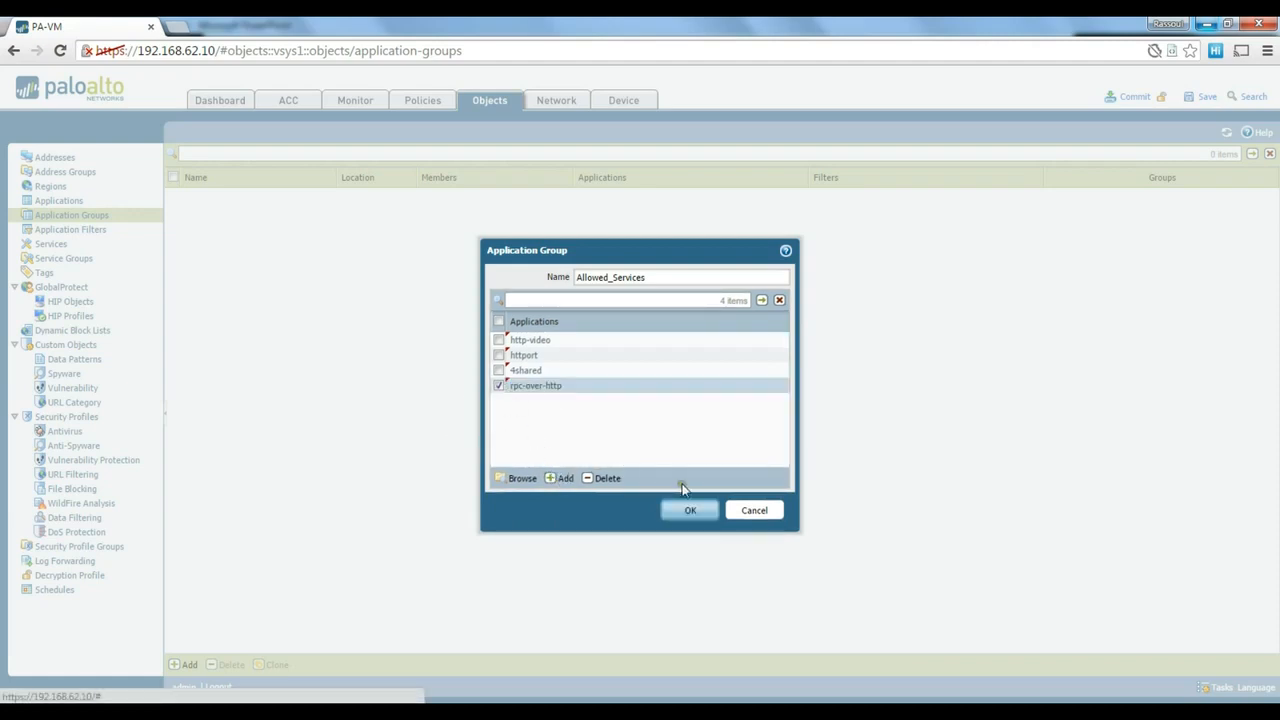
{"action": "left_click", "coordinate": [690, 511]}
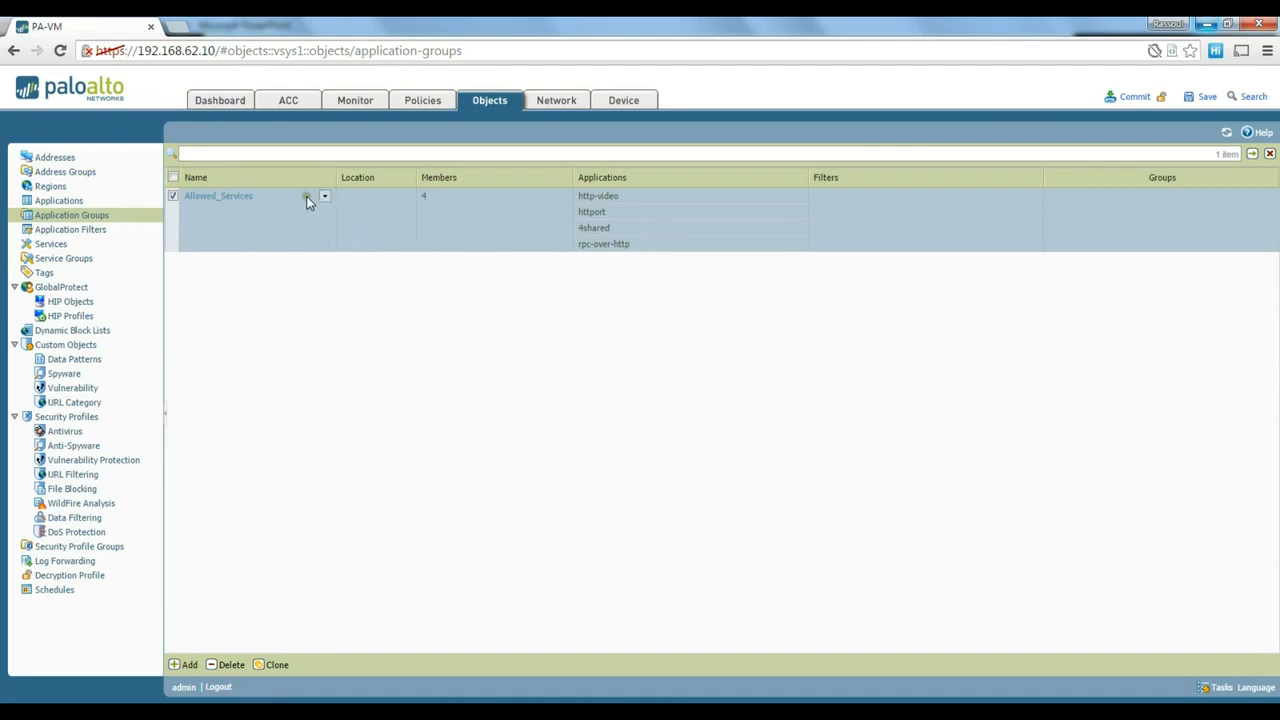
Step: Rename the Allowed_Services application group to Allowed_Applications and save it
{"action": "left_click", "coordinate": [241, 199]}
{"action": "left_click_drag", "start_coordinate": [611, 279], "coordinate": [674, 279]}
{"action": "type", "text": "Allowed_Applications"}
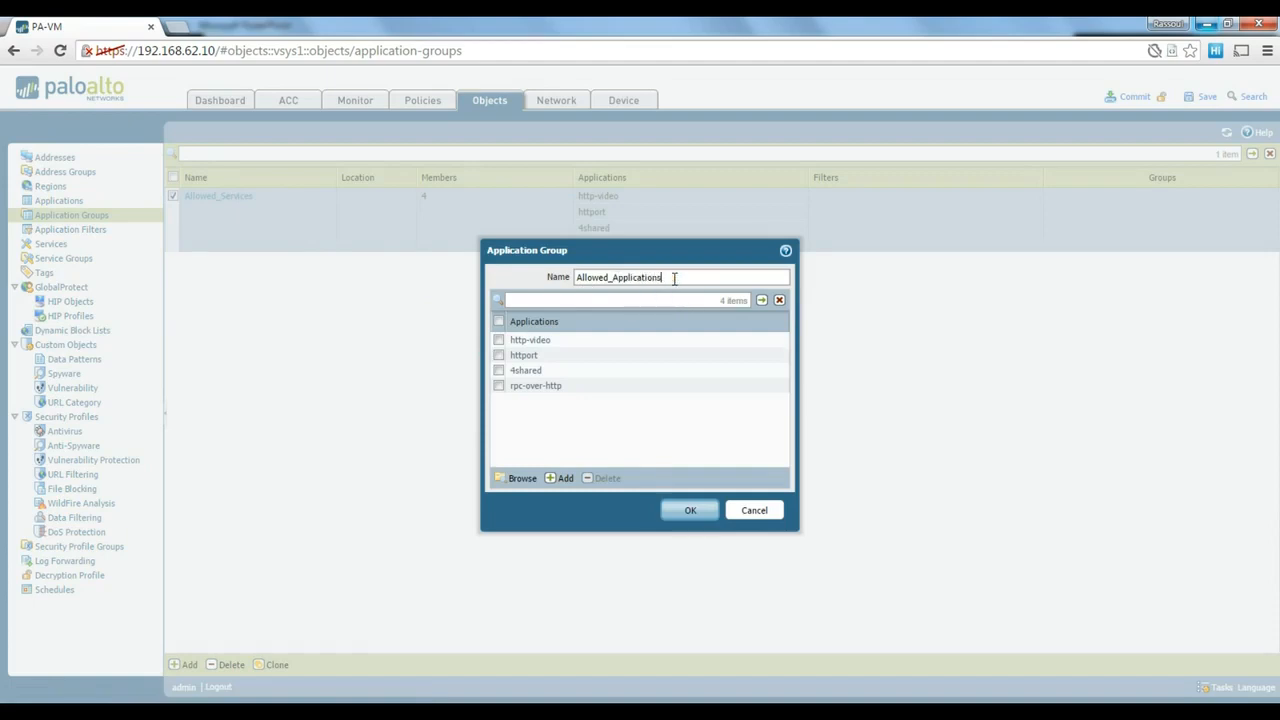
{"action": "left_click", "coordinate": [691, 508]}
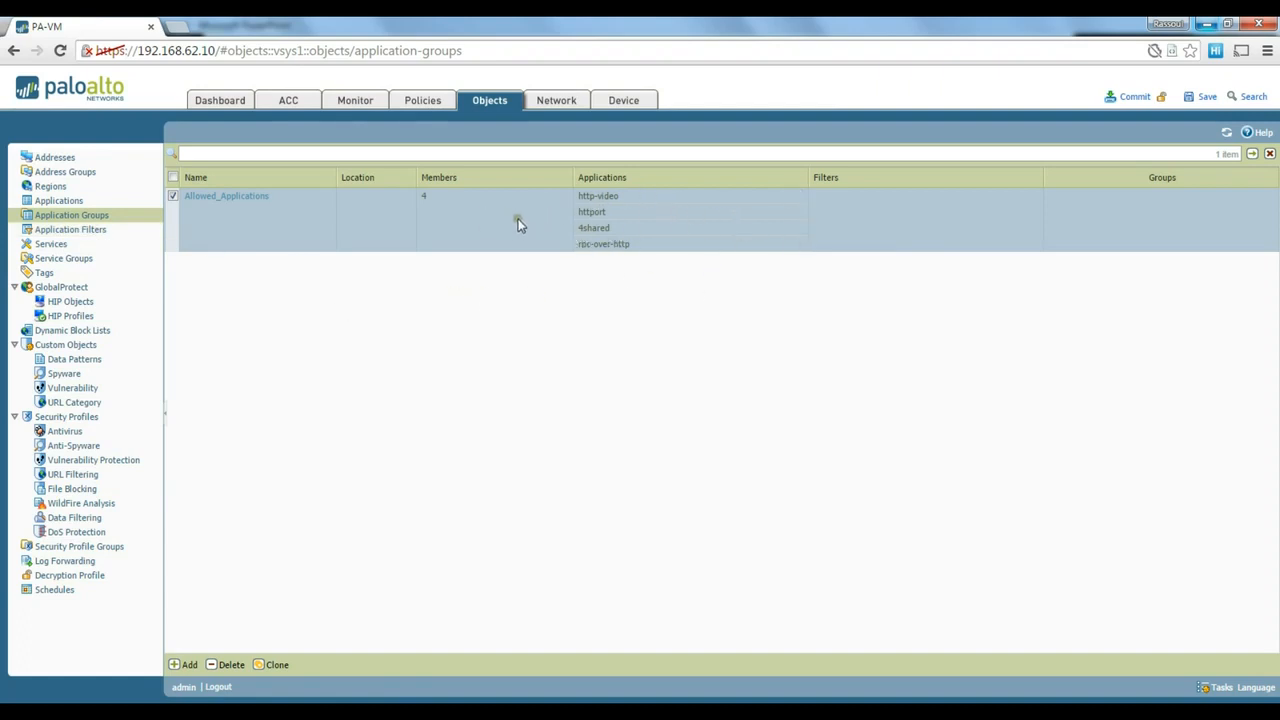
Step: Create a TCP service named SMTP with destination port 25
{"action": "left_click", "coordinate": [52, 244]}
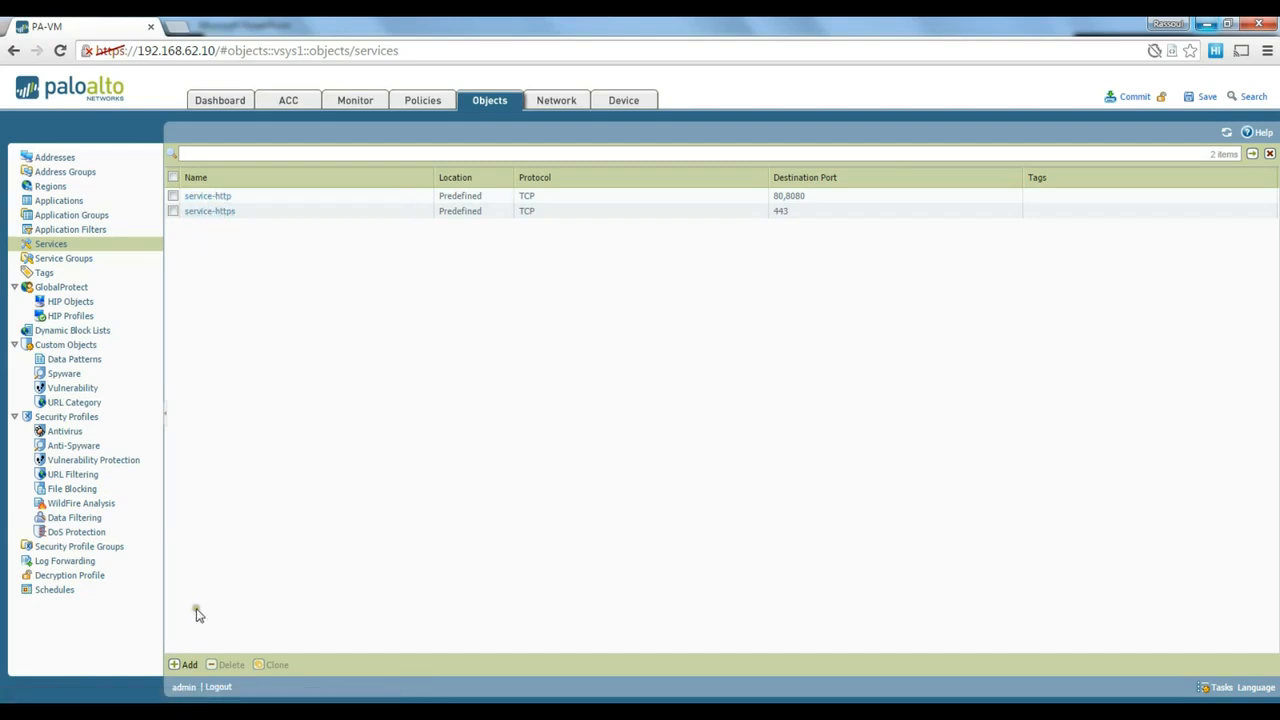
{"action": "left_click", "coordinate": [185, 664]}
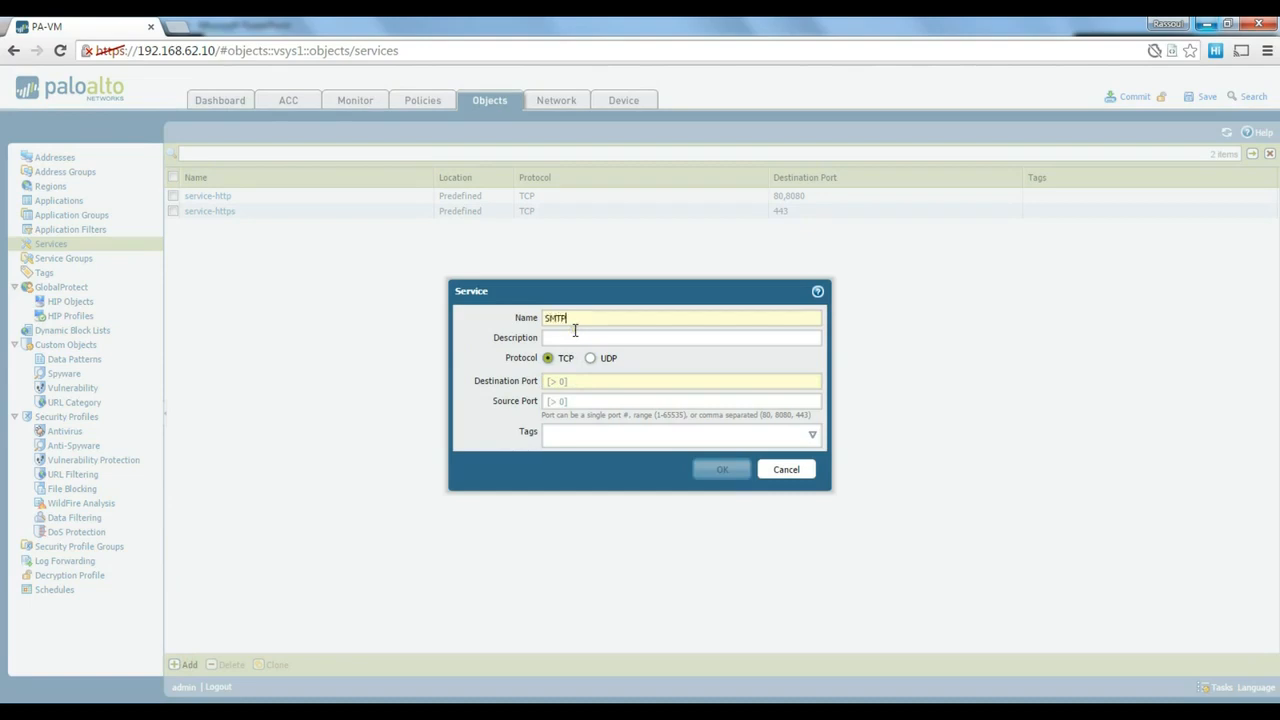
{"action": "left_click", "coordinate": [562, 381]}
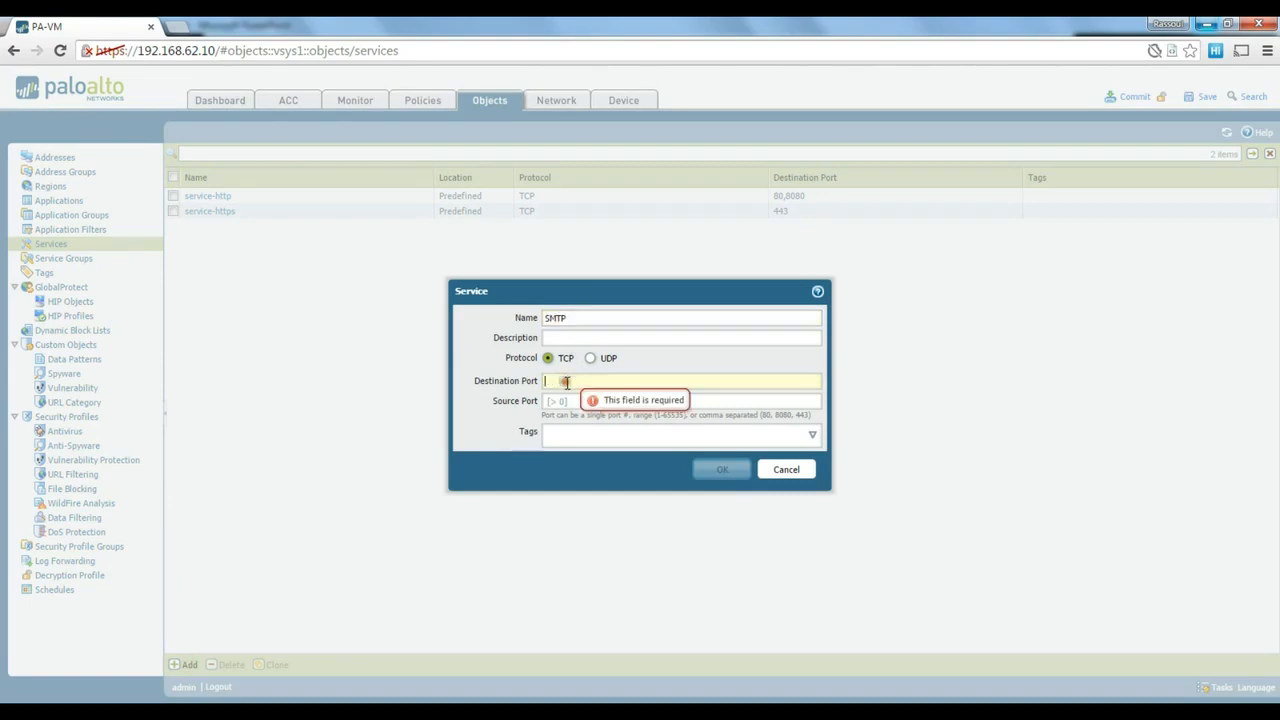
{"action": "type", "text": "25"}
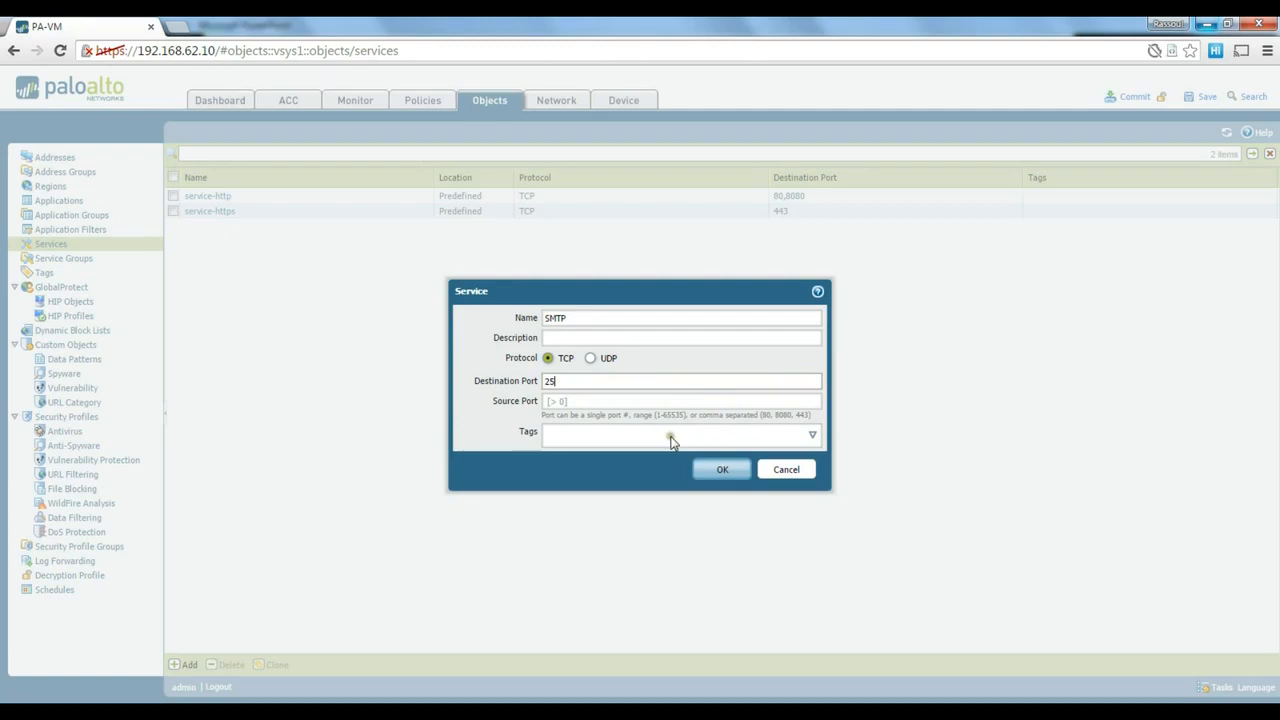
{"action": "left_click", "coordinate": [724, 471]}
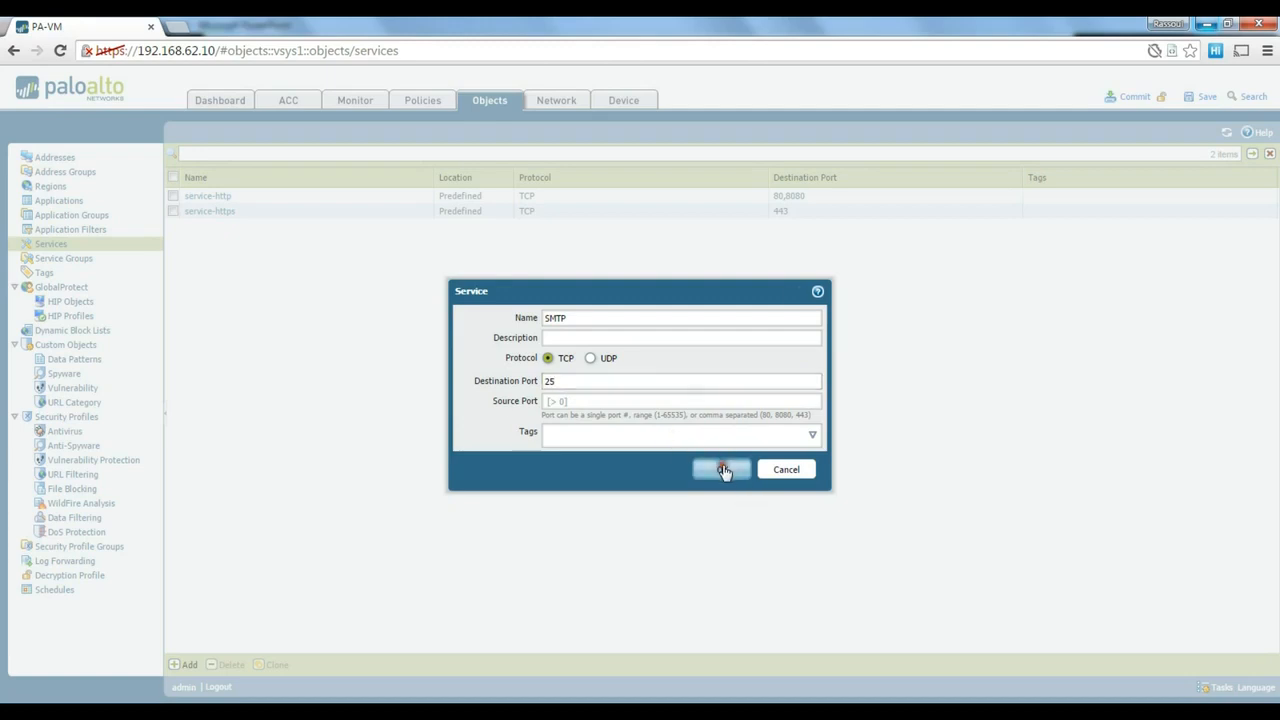
Step: Rename the SMTP service to service-SMTP, leaving no further service added
{"action": "left_click", "coordinate": [200, 228]}
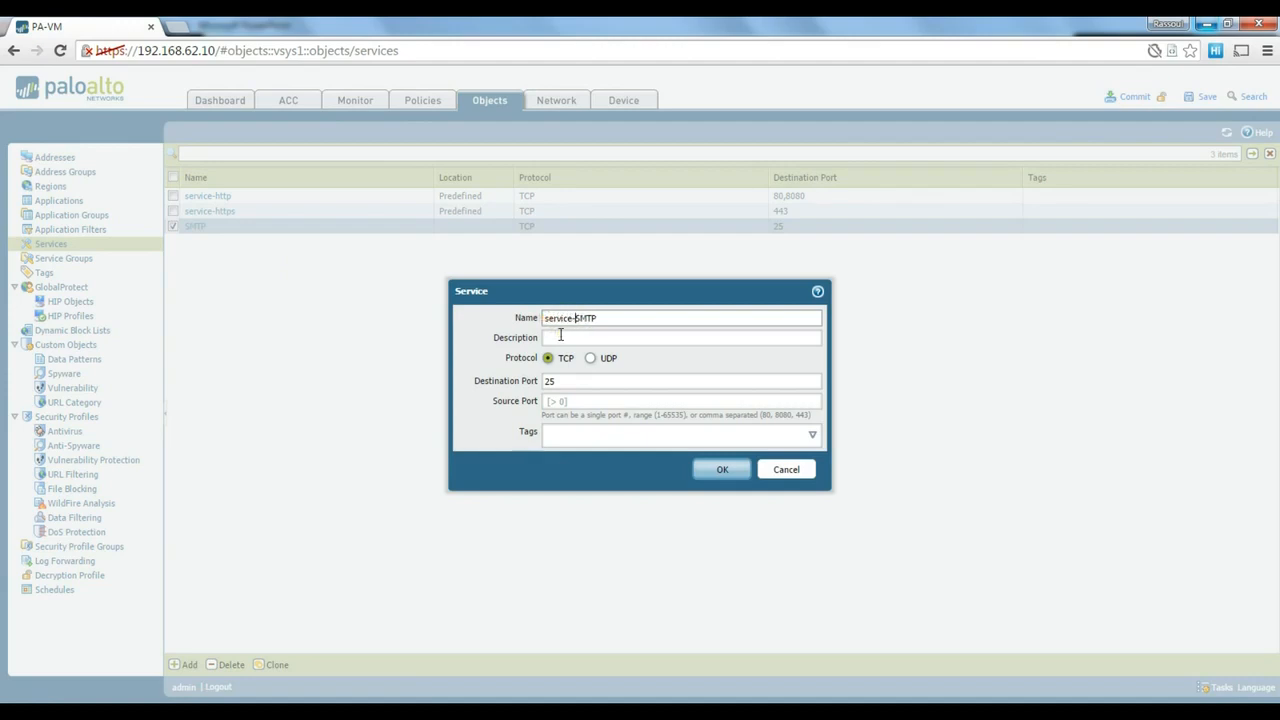
{"action": "left_click", "coordinate": [719, 470]}
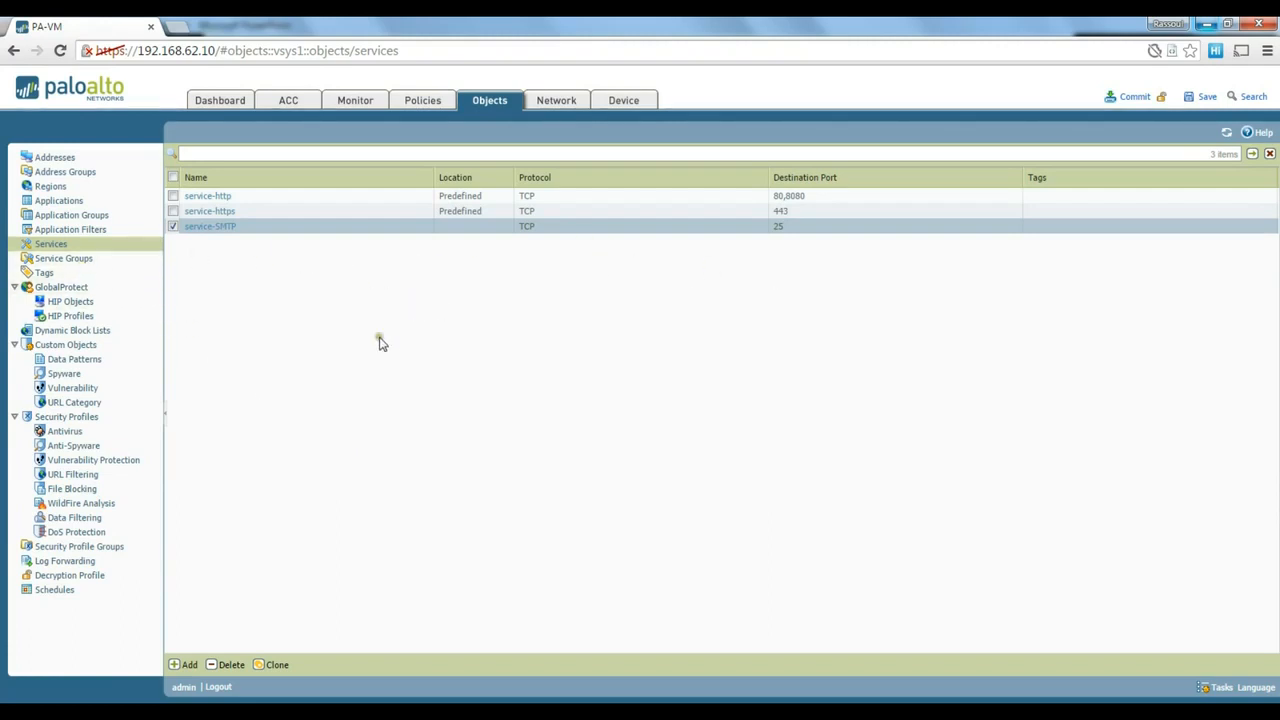
{"action": "left_click", "coordinate": [187, 665]}
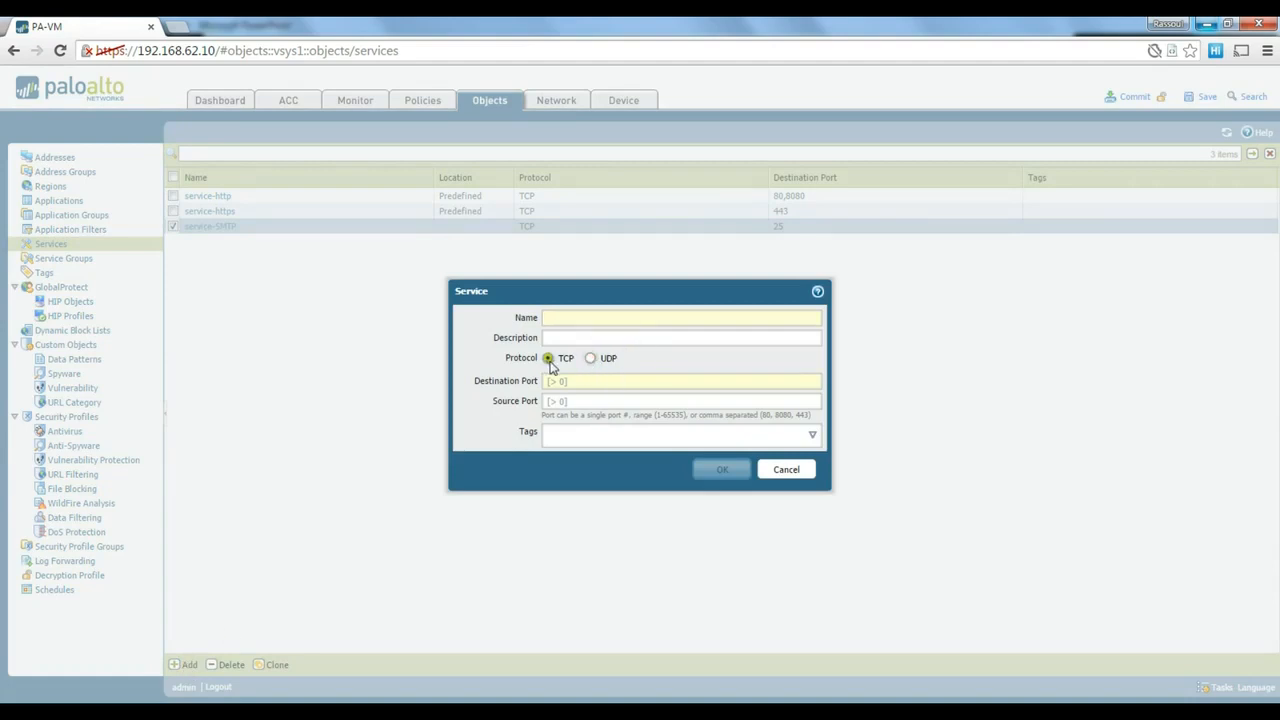
{"action": "left_click", "coordinate": [786, 470]}
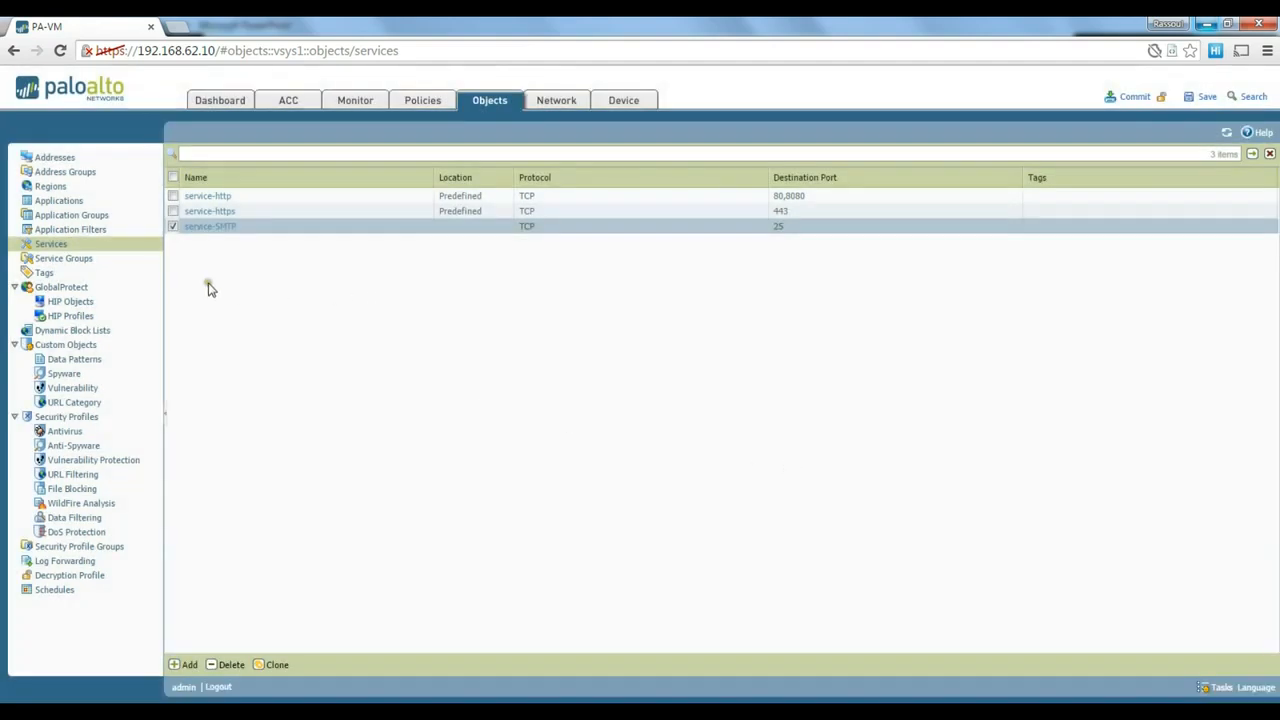
Step: Start a new service group named Allowed_Services and add service-http to it
{"action": "left_click", "coordinate": [77, 261]}
{"action": "left_click", "coordinate": [184, 664]}
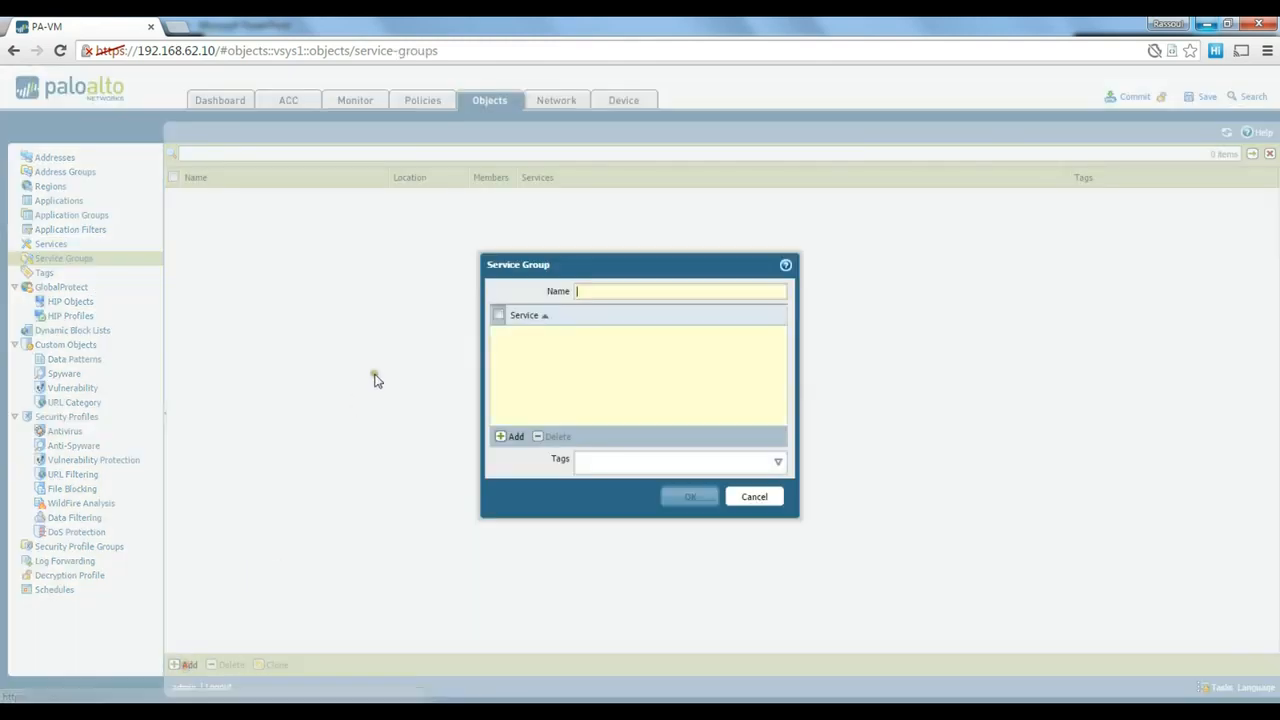
{"action": "type", "text": "Allow"}
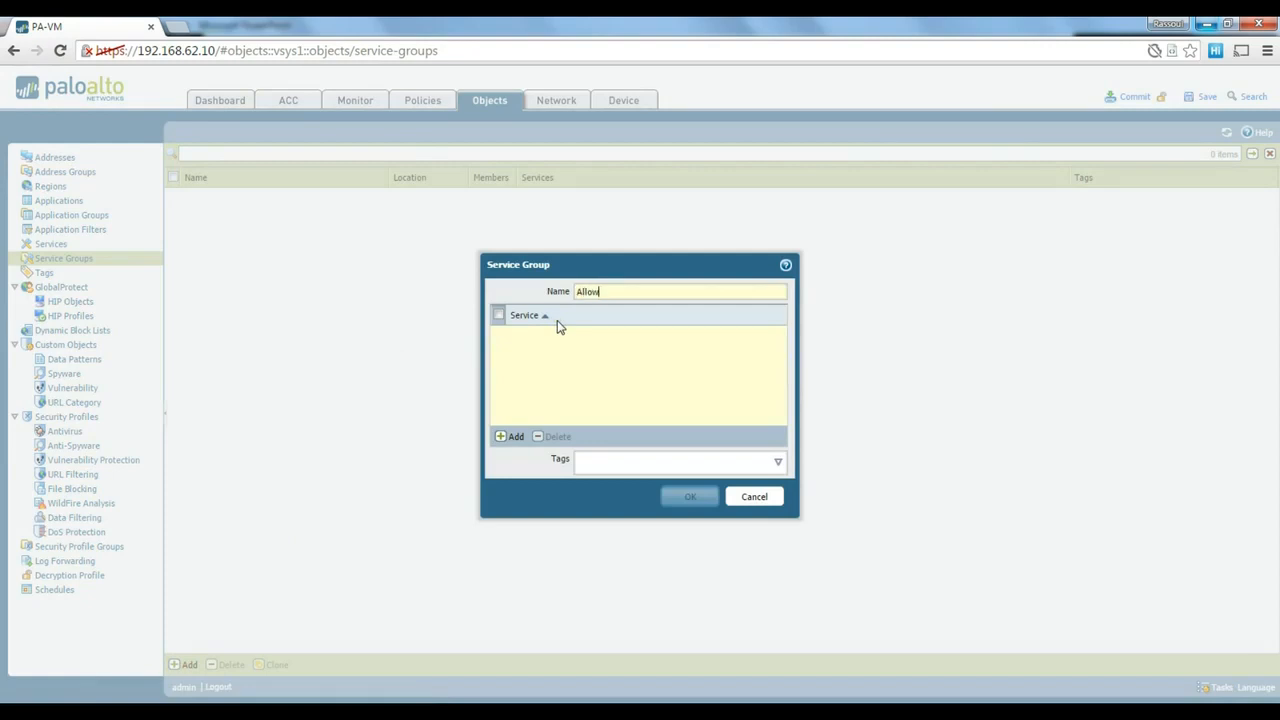
{"action": "type", "text": "ed_Services"}
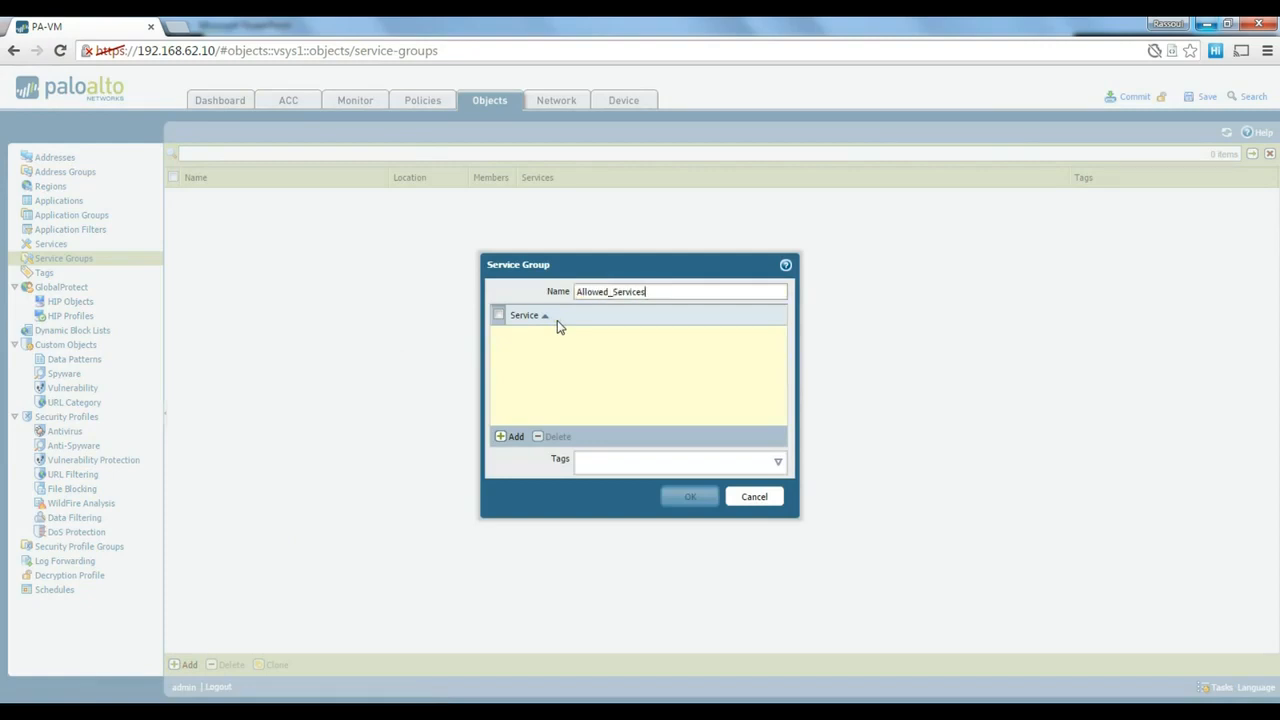
{"action": "left_click", "coordinate": [508, 437]}
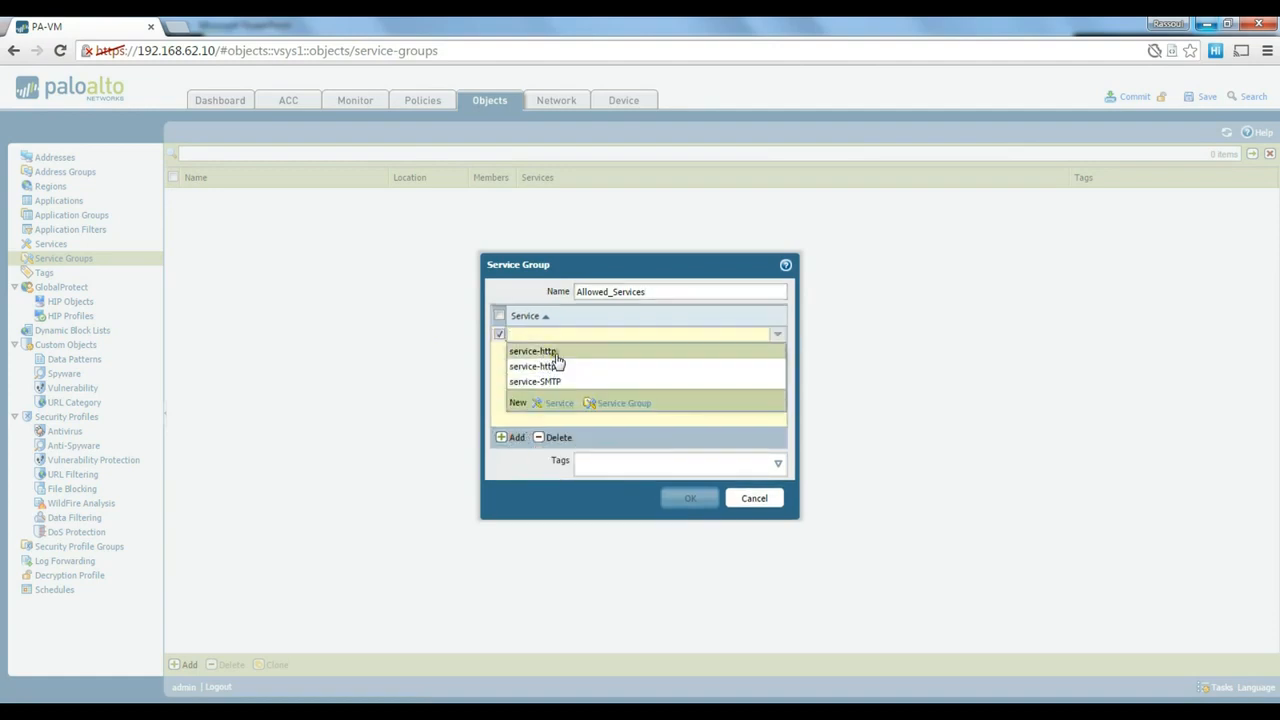
{"action": "left_click", "coordinate": [556, 354]}
{"action": "left_click", "coordinate": [553, 377]}
Step: Add service-https and service-SMTP to the Allowed_Services service group and save the group
{"action": "left_click", "coordinate": [518, 436]}
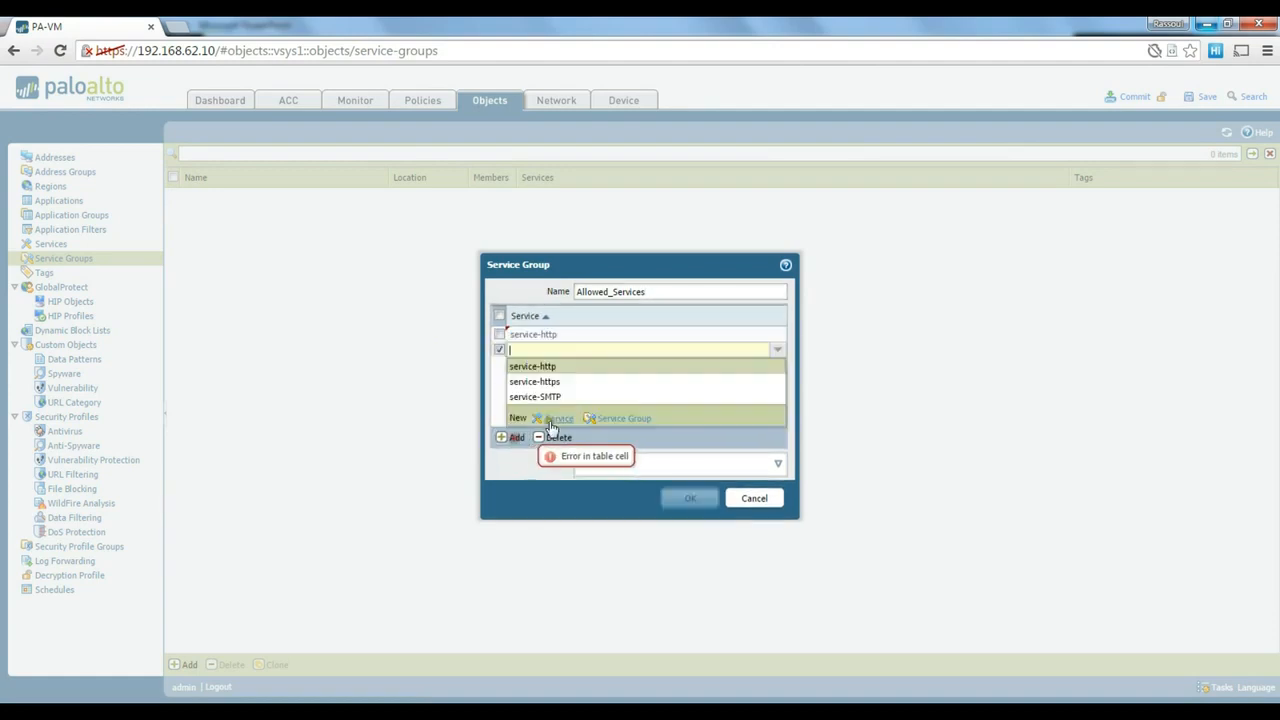
{"action": "left_click", "coordinate": [558, 382]}
{"action": "left_click", "coordinate": [518, 437]}
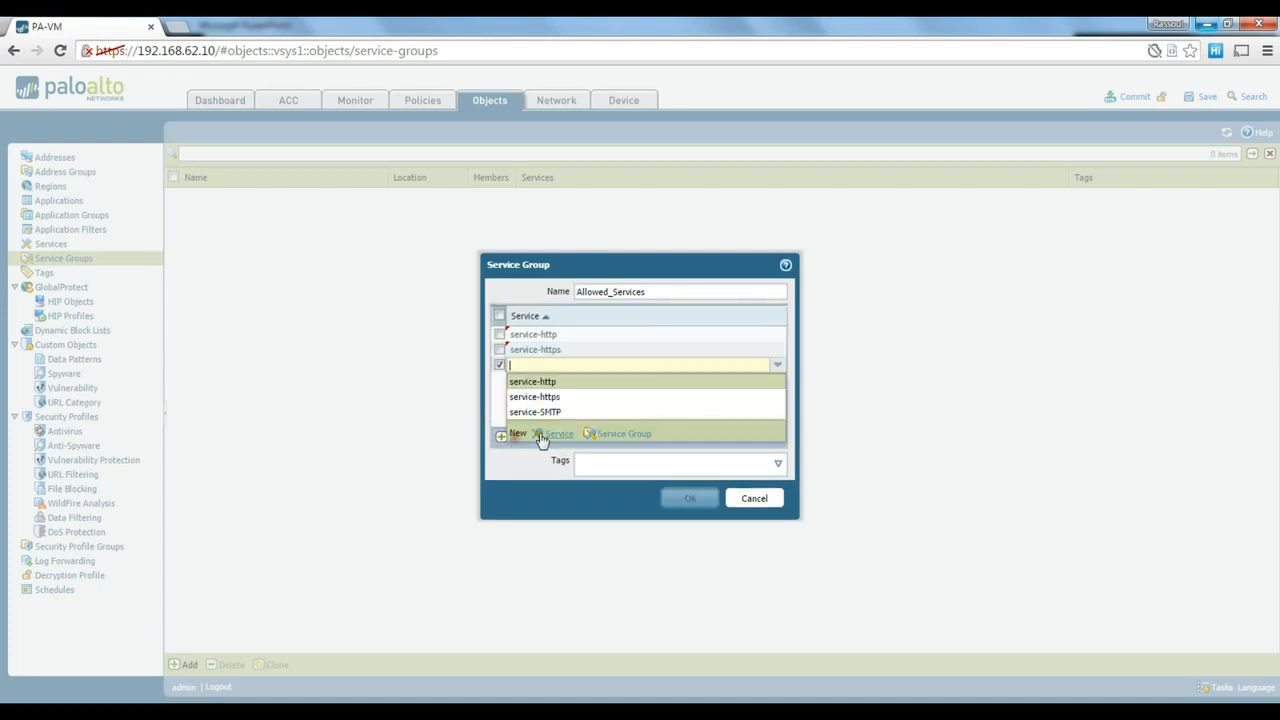
{"action": "left_click", "coordinate": [556, 413]}
{"action": "left_click", "coordinate": [588, 406]}
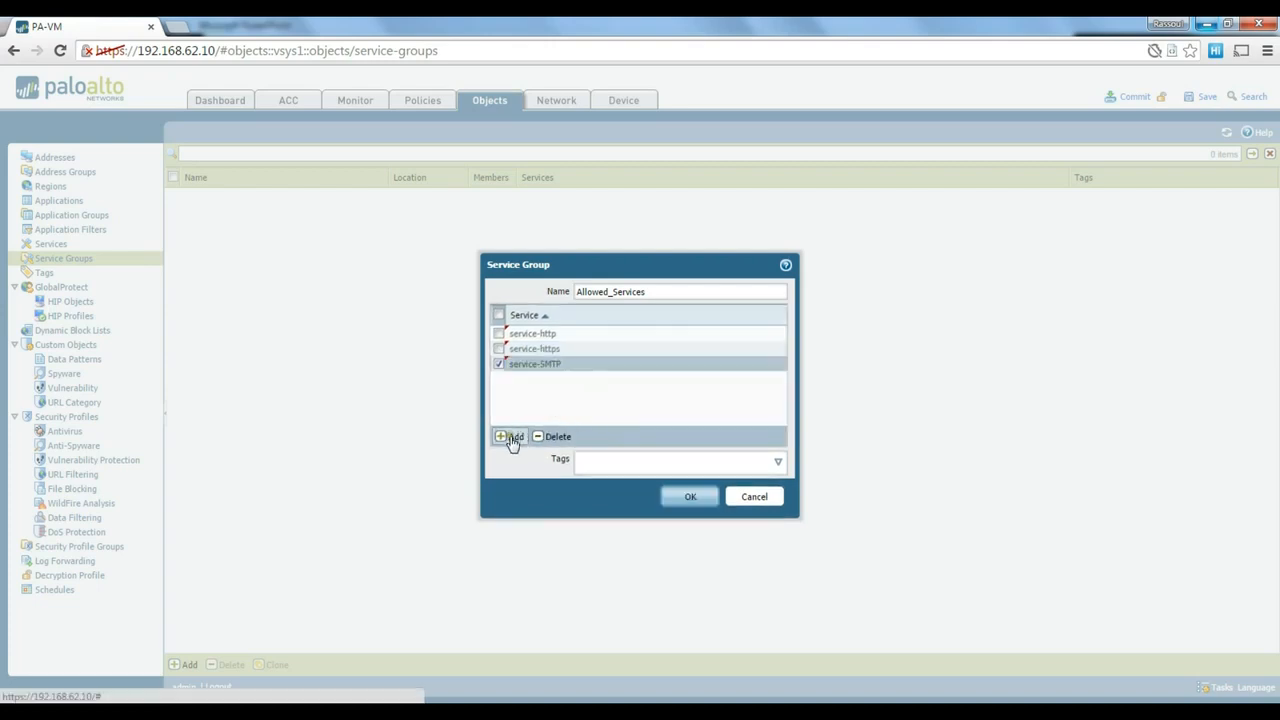
{"action": "left_click", "coordinate": [687, 497]}
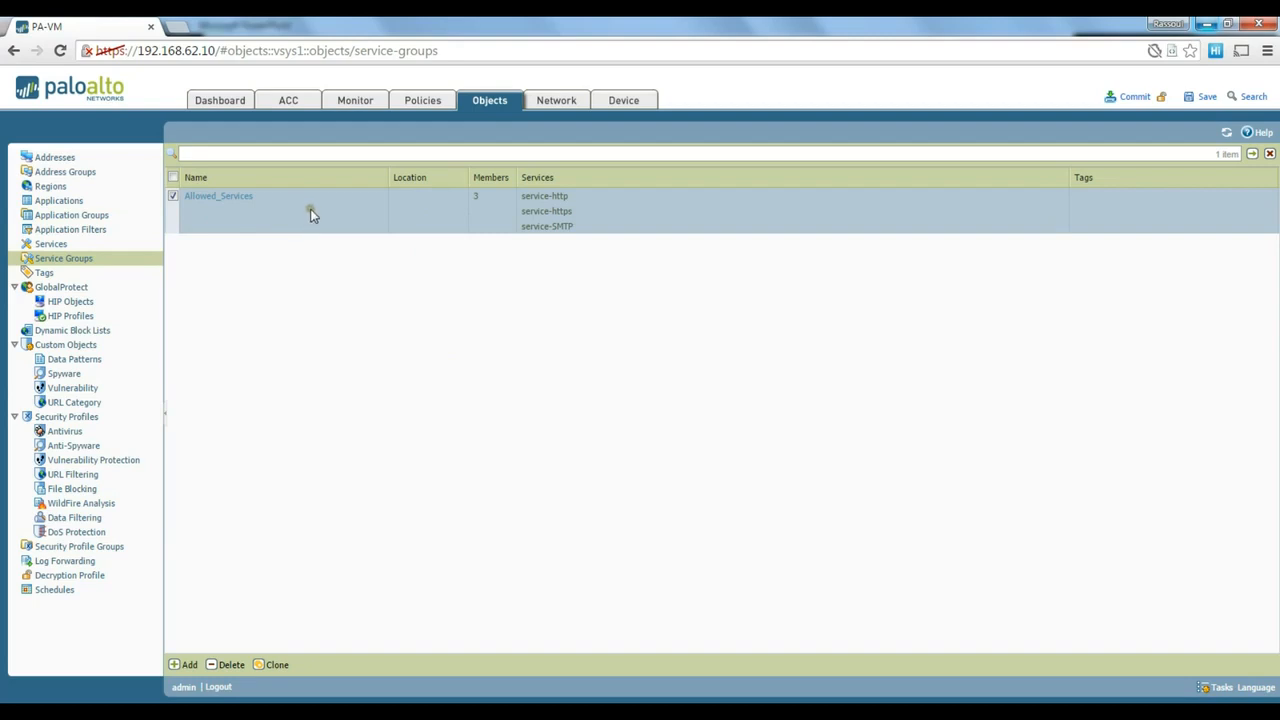
Step: Add the ftp application to the Allowed_Applications application group and save the group
{"action": "left_click", "coordinate": [66, 201]}
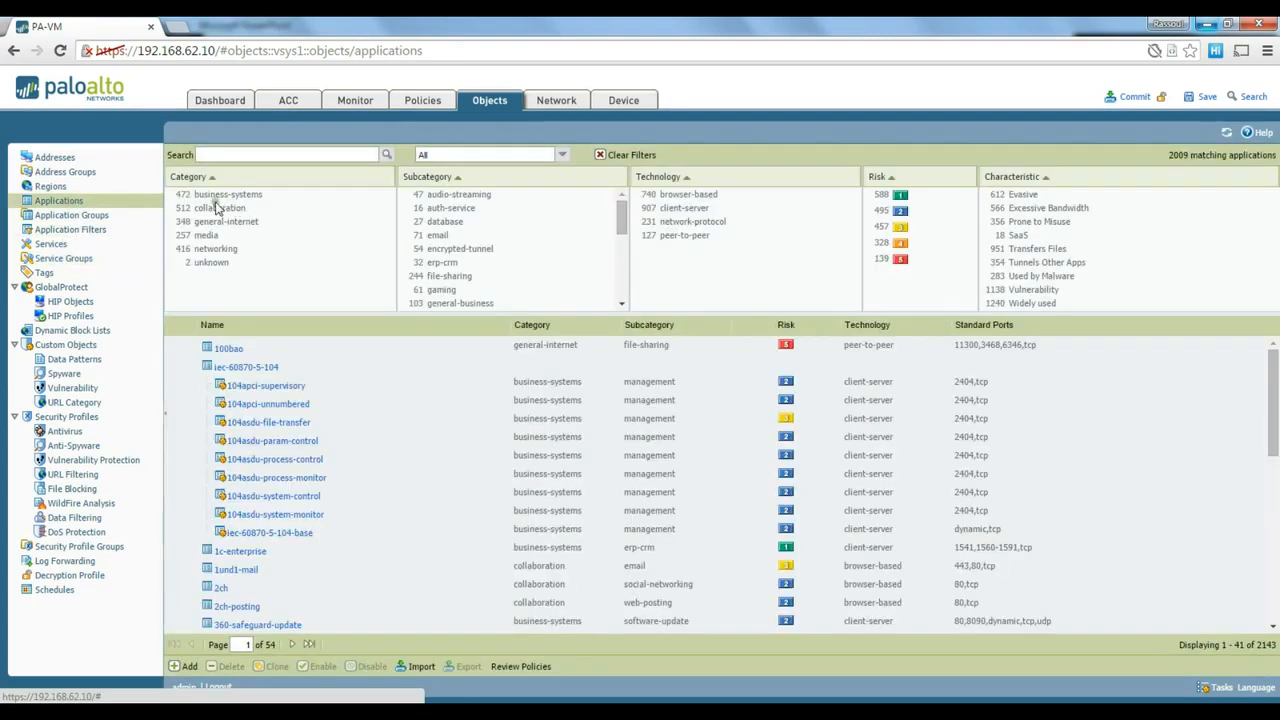
{"action": "left_click", "coordinate": [68, 203]}
{"action": "left_click", "coordinate": [95, 217]}
{"action": "left_click", "coordinate": [240, 196]}
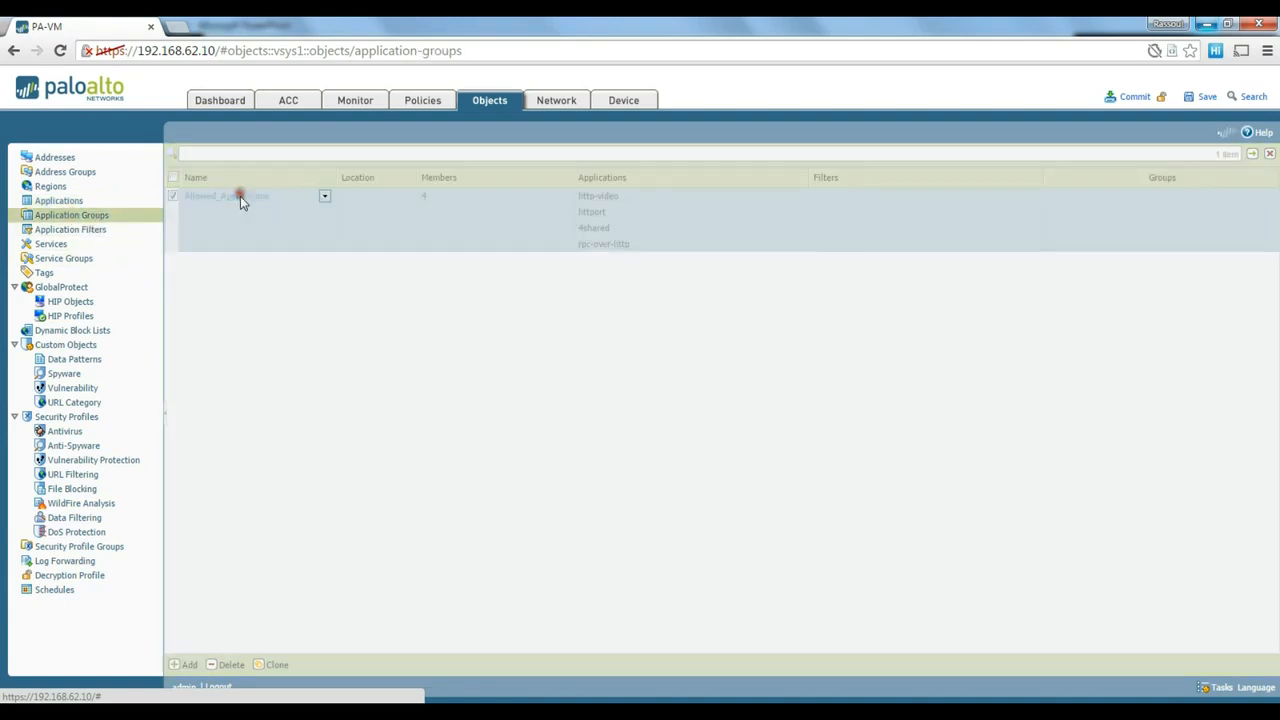
{"action": "left_click", "coordinate": [590, 303]}
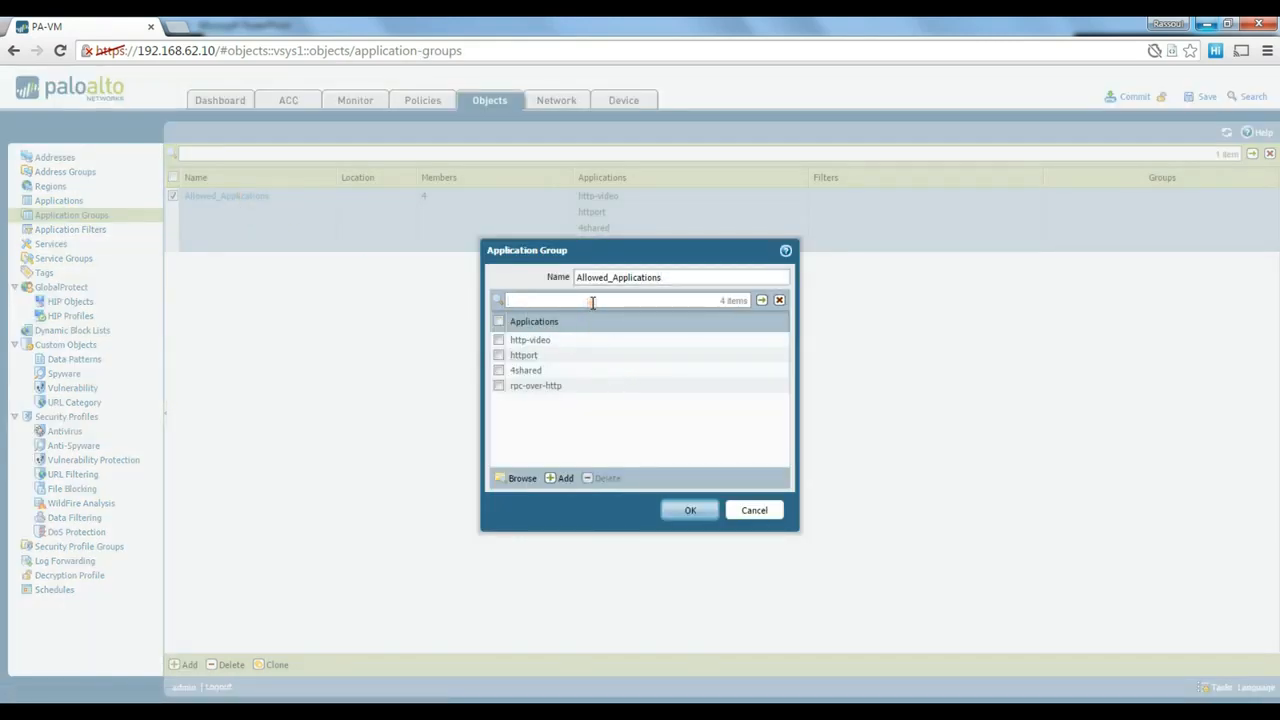
{"action": "left_click", "coordinate": [560, 478]}
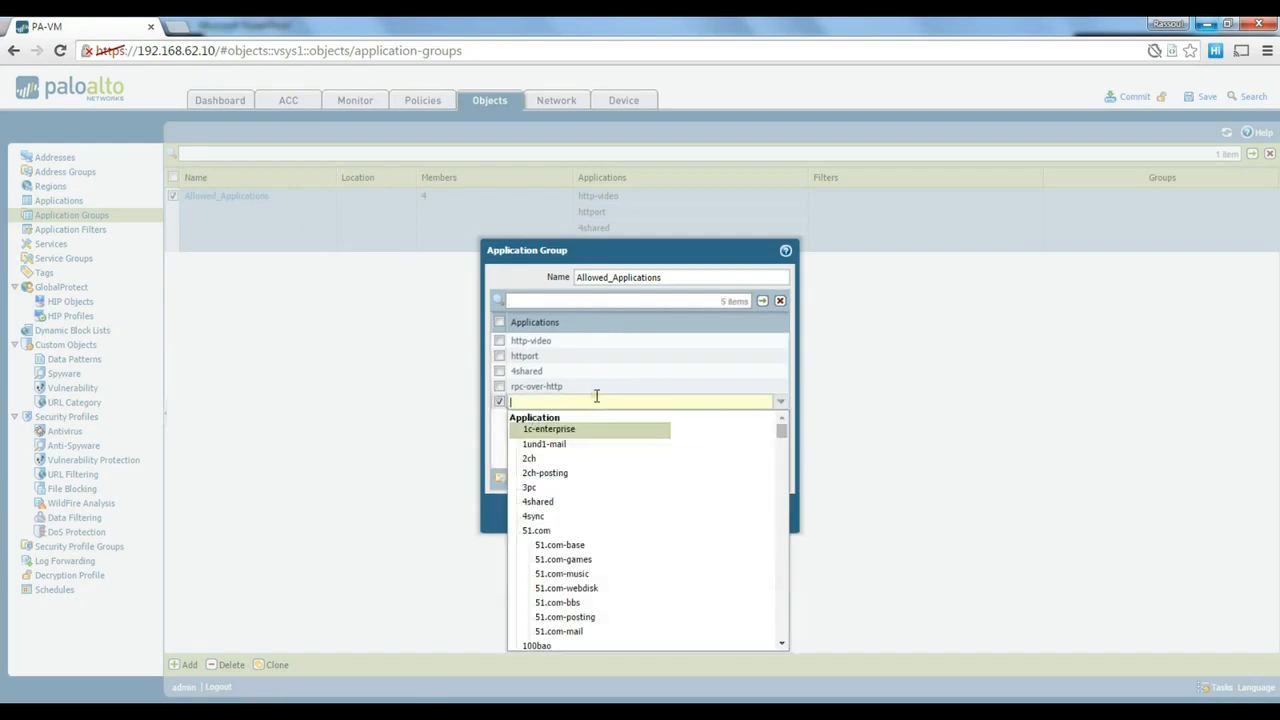
{"action": "type", "text": "ftp"}
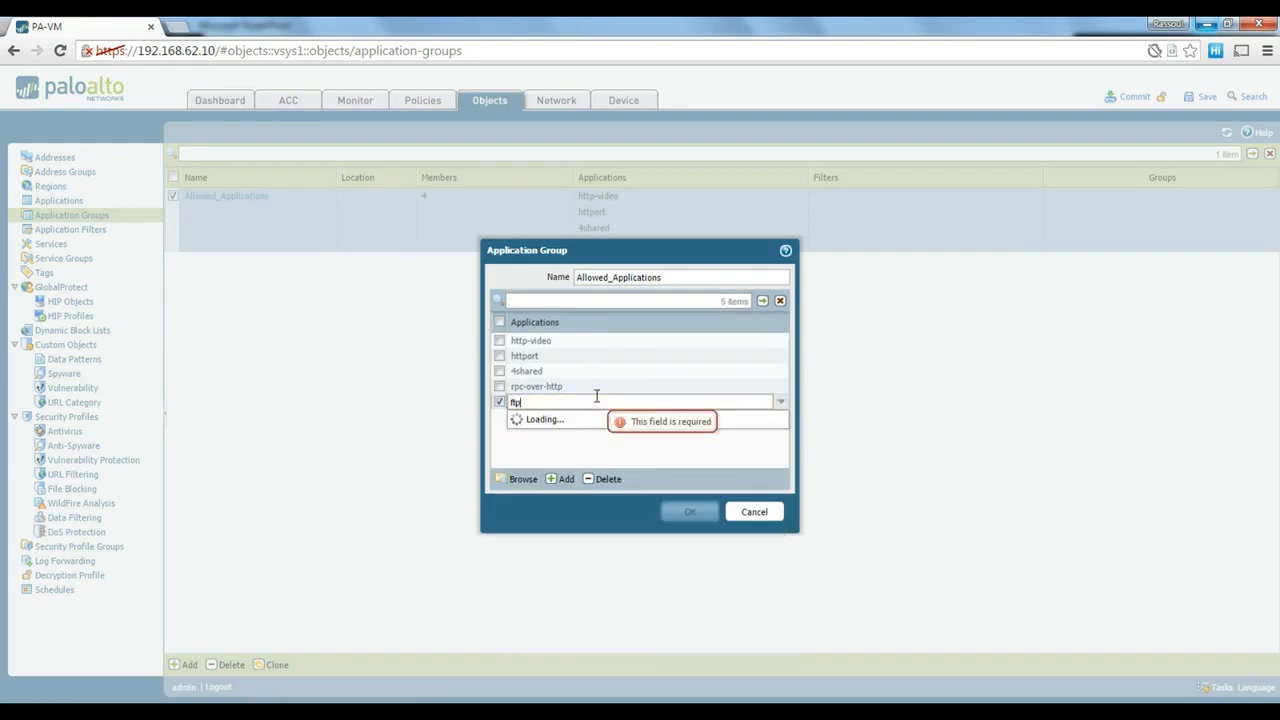
{"action": "left_click", "coordinate": [530, 445]}
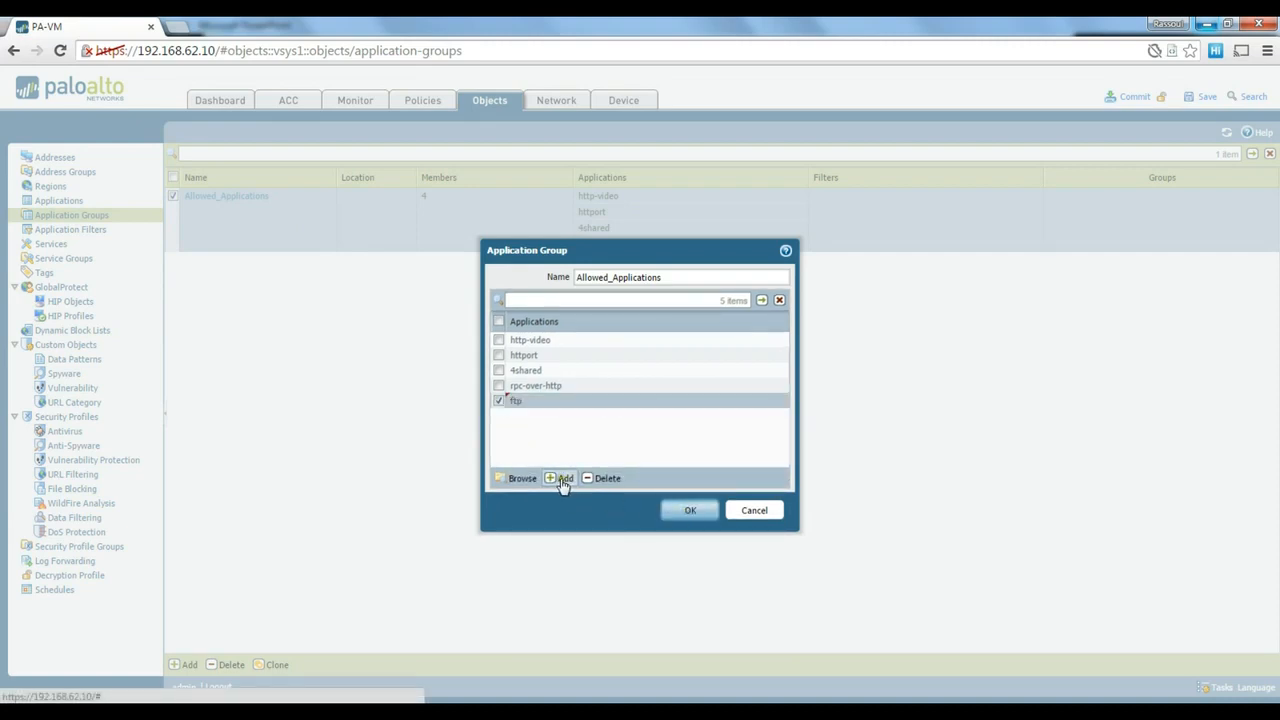
{"action": "left_click", "coordinate": [686, 512]}
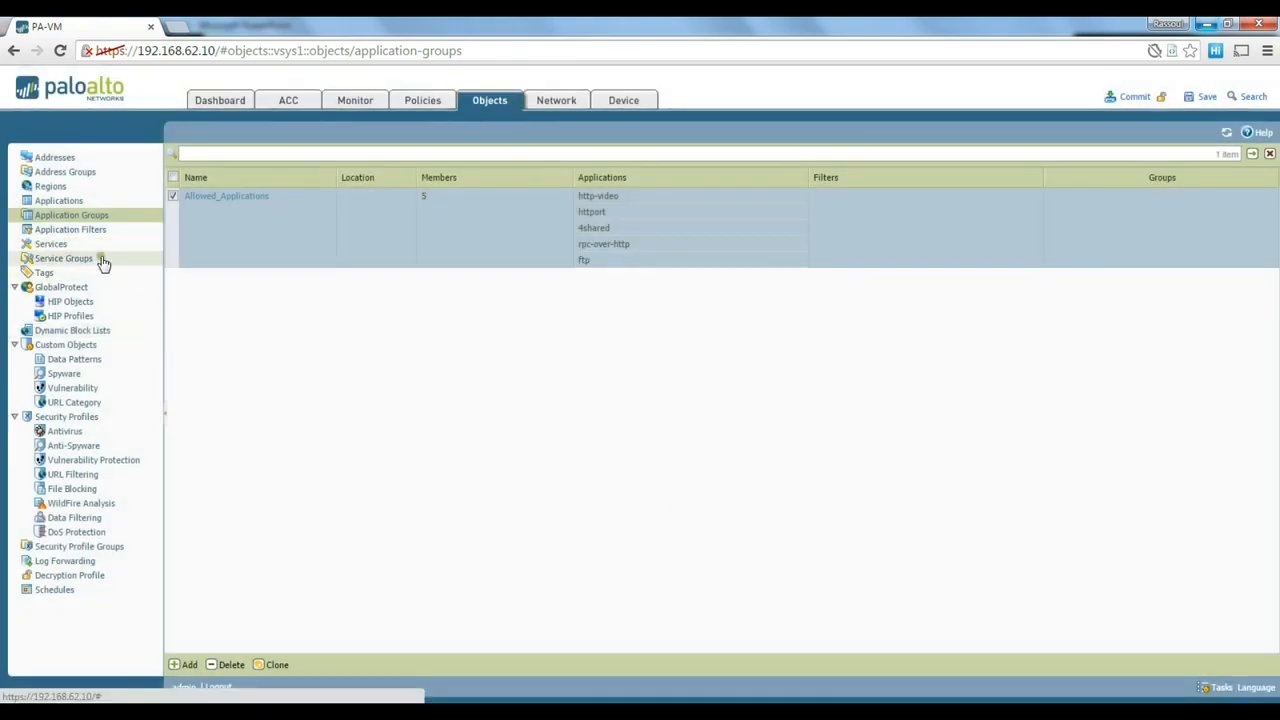
Step: Review the defined services, the security policy rules and the service groups
{"action": "left_click", "coordinate": [52, 245]}
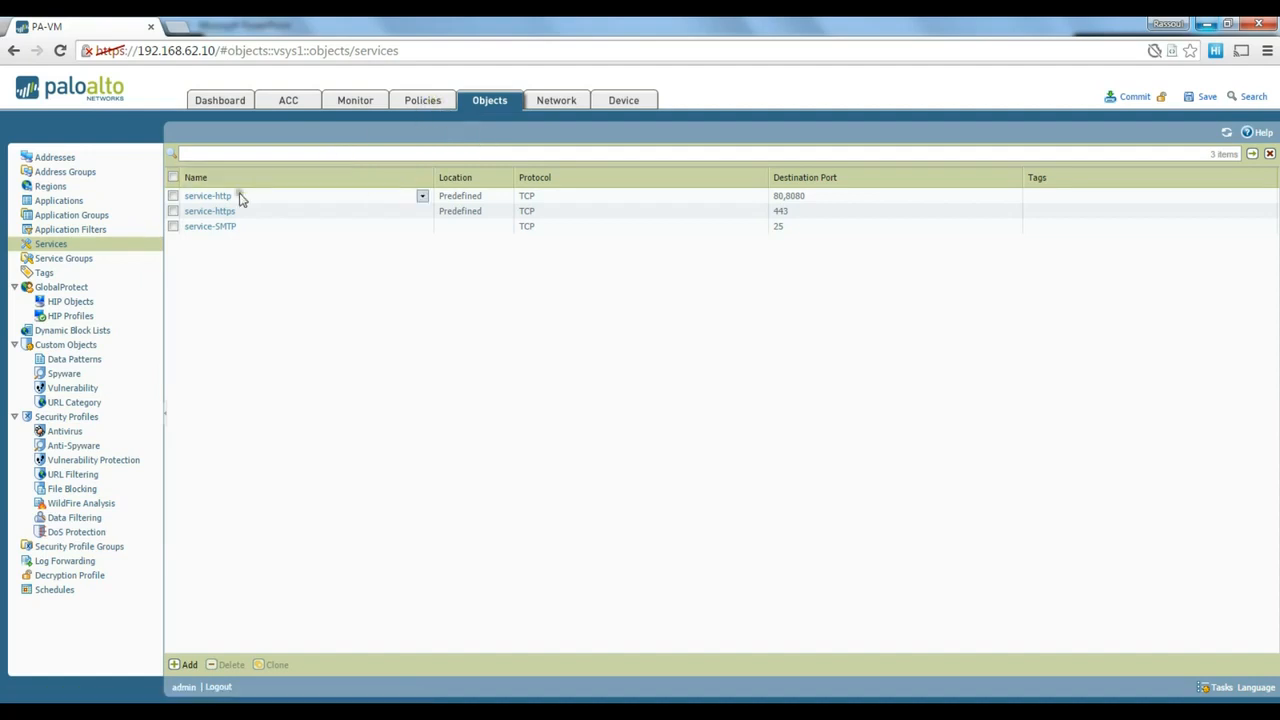
{"action": "left_click", "coordinate": [435, 104]}
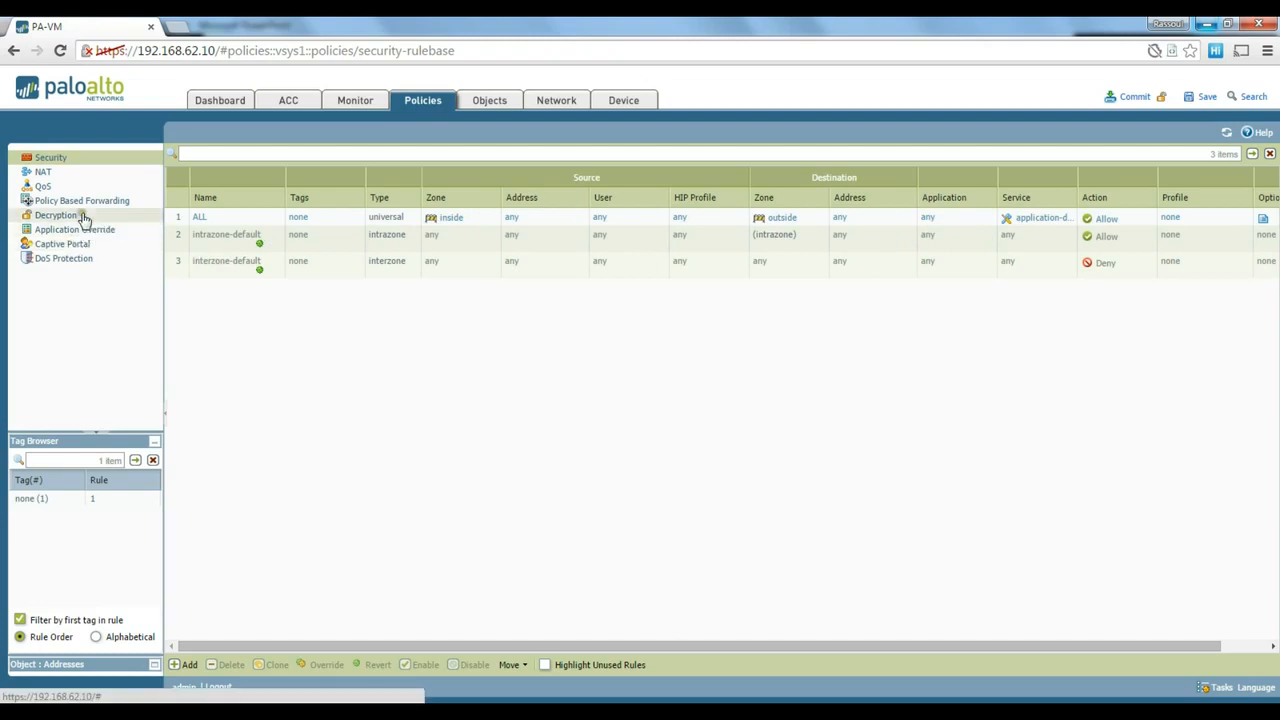
{"action": "left_click", "coordinate": [507, 104]}
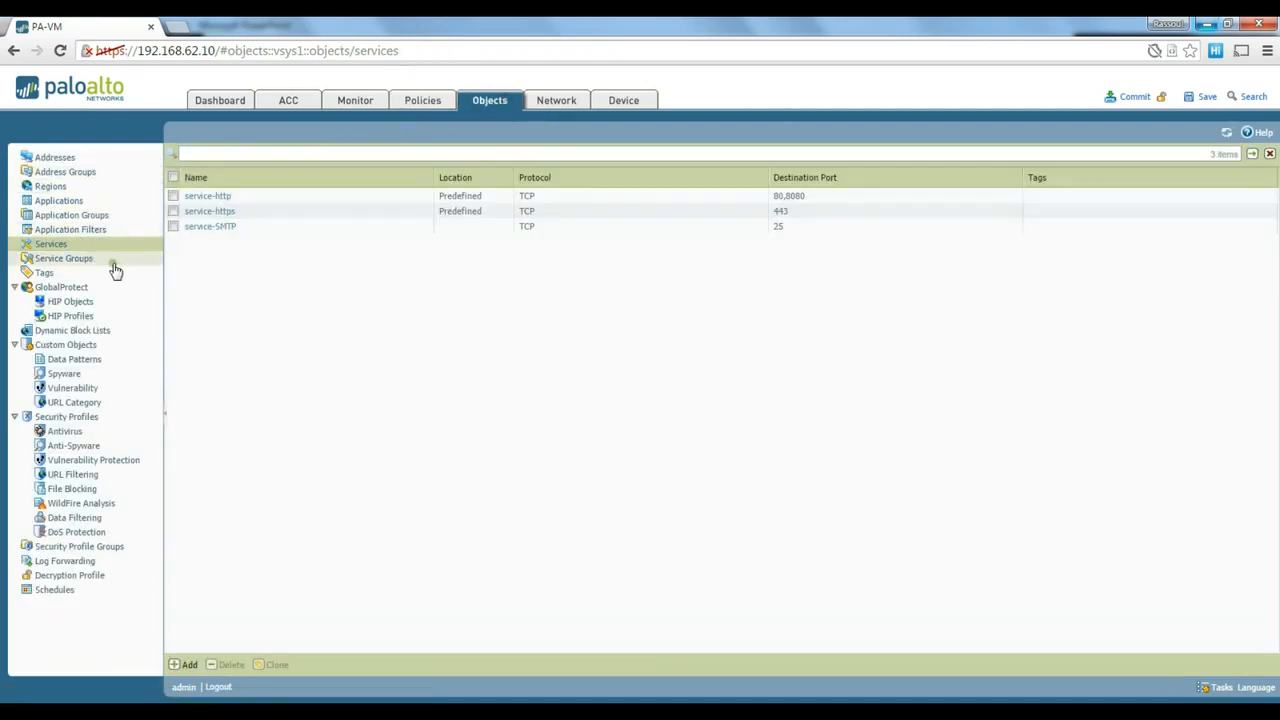
{"action": "left_click", "coordinate": [82, 263]}
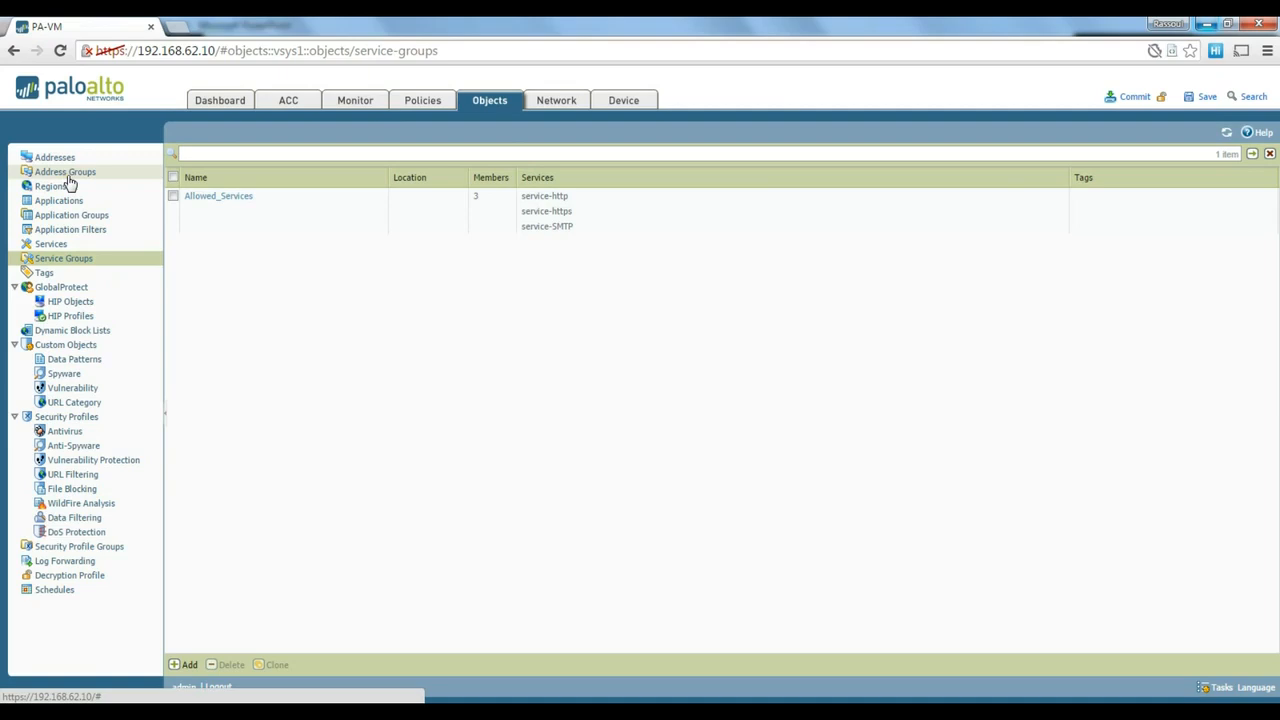
Step: Create a tag named Secure-Servers with the color Red
{"action": "left_click", "coordinate": [47, 274]}
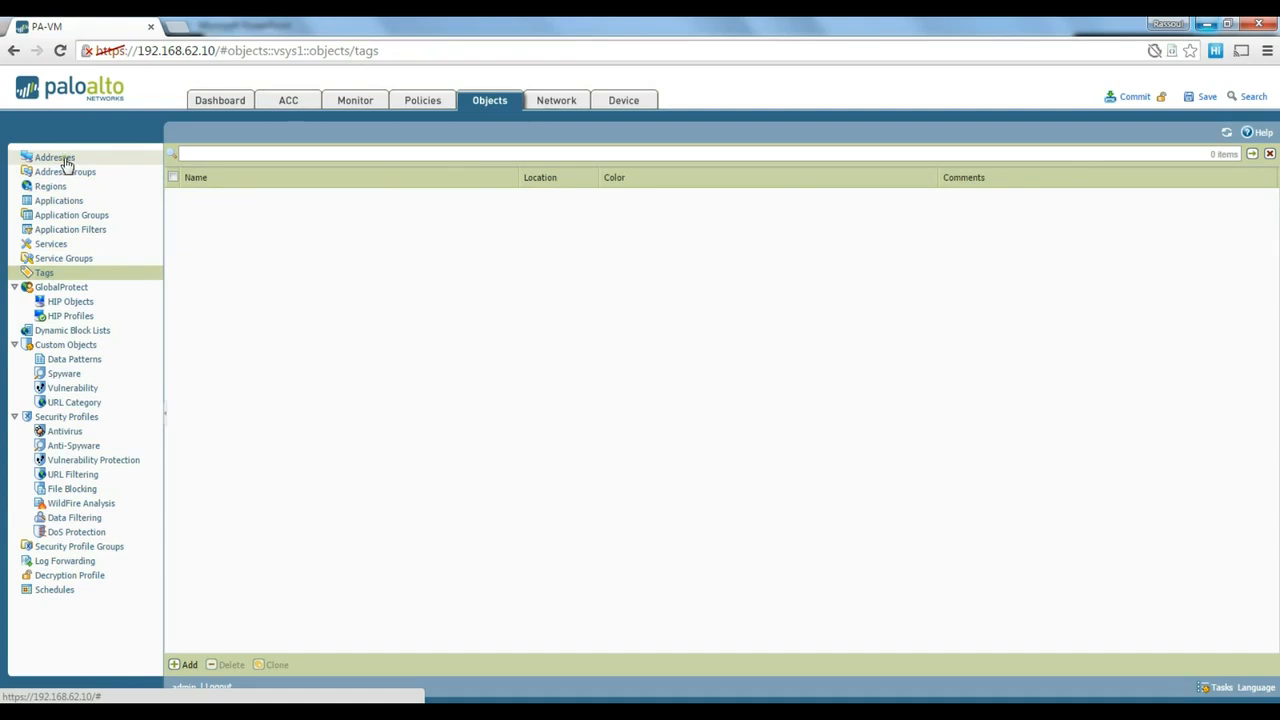
{"action": "left_click", "coordinate": [184, 664]}
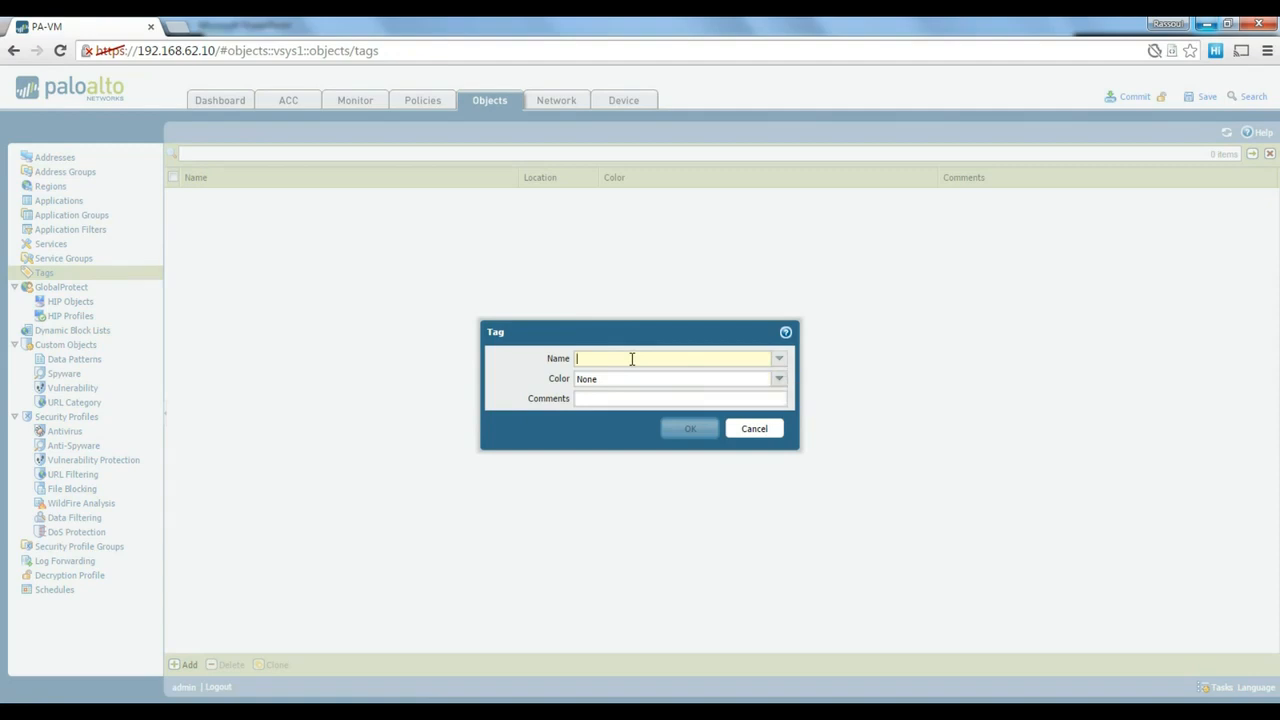
{"action": "type", "text": "Secure"}
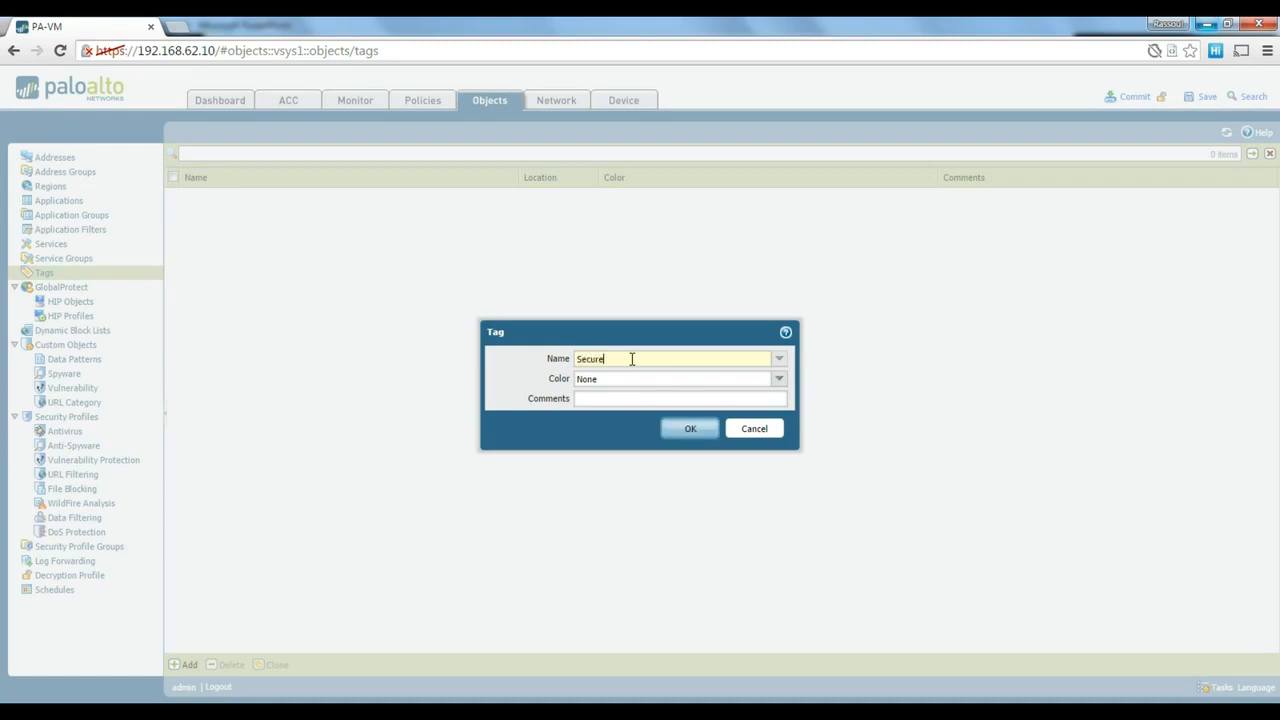
{"action": "type", "text": "-Server"}
{"action": "key", "text": "Tab"}
{"action": "left_click", "coordinate": [779, 381]}
{"action": "left_click", "coordinate": [780, 386]}
{"action": "left_click", "coordinate": [780, 388]}
{"action": "left_click", "coordinate": [605, 421]}
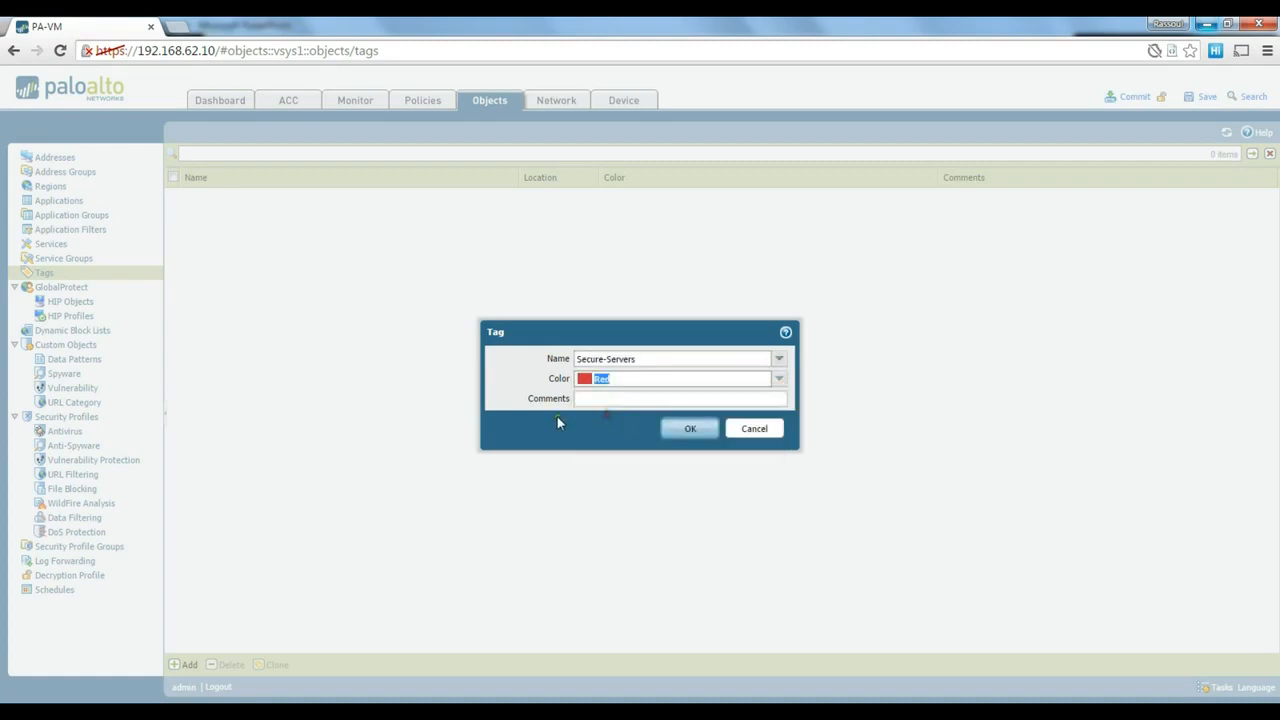
{"action": "left_click", "coordinate": [688, 432]}
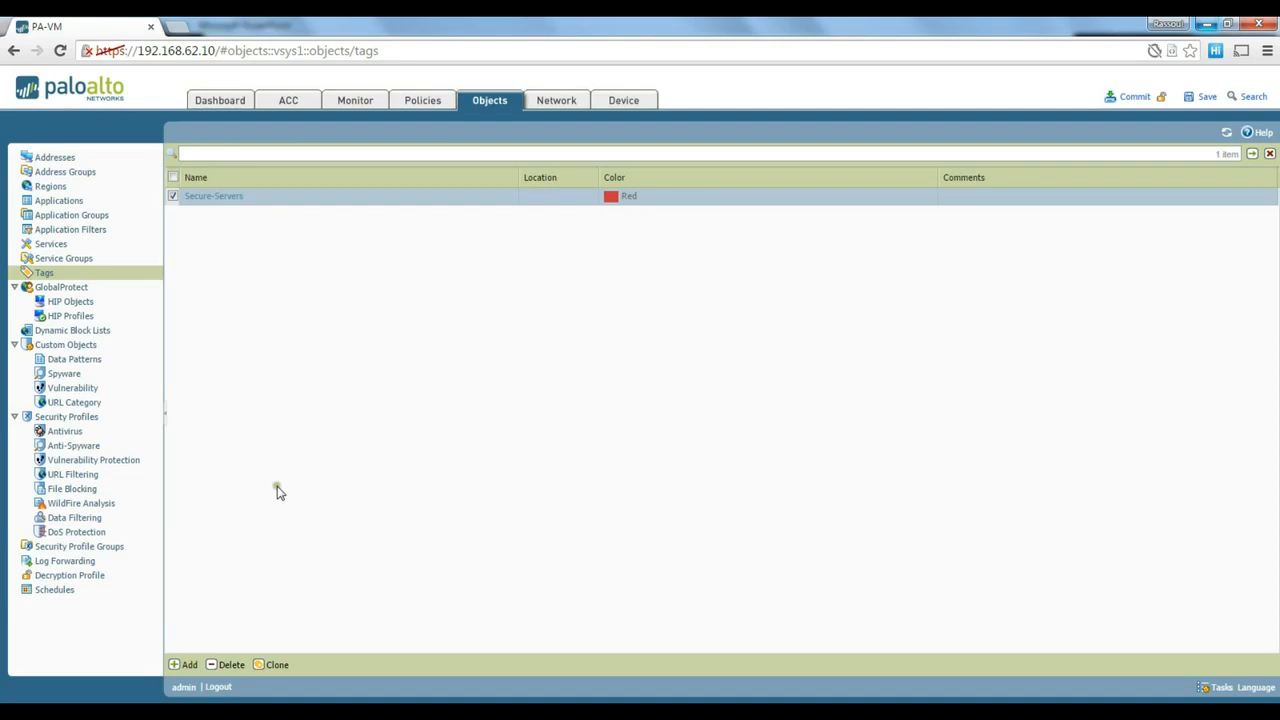
Step: Create a tag named UnSecure-Servers with the color Red
{"action": "left_click", "coordinate": [183, 664]}
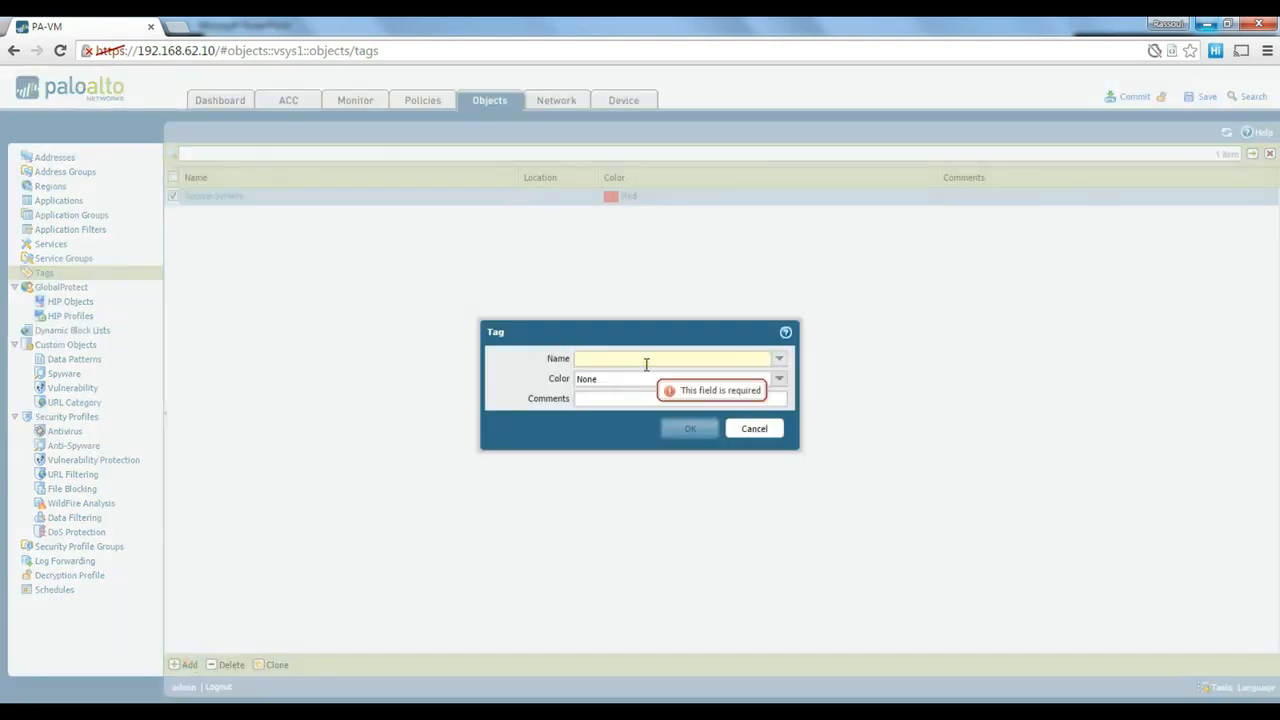
{"action": "type", "text": "Un"}
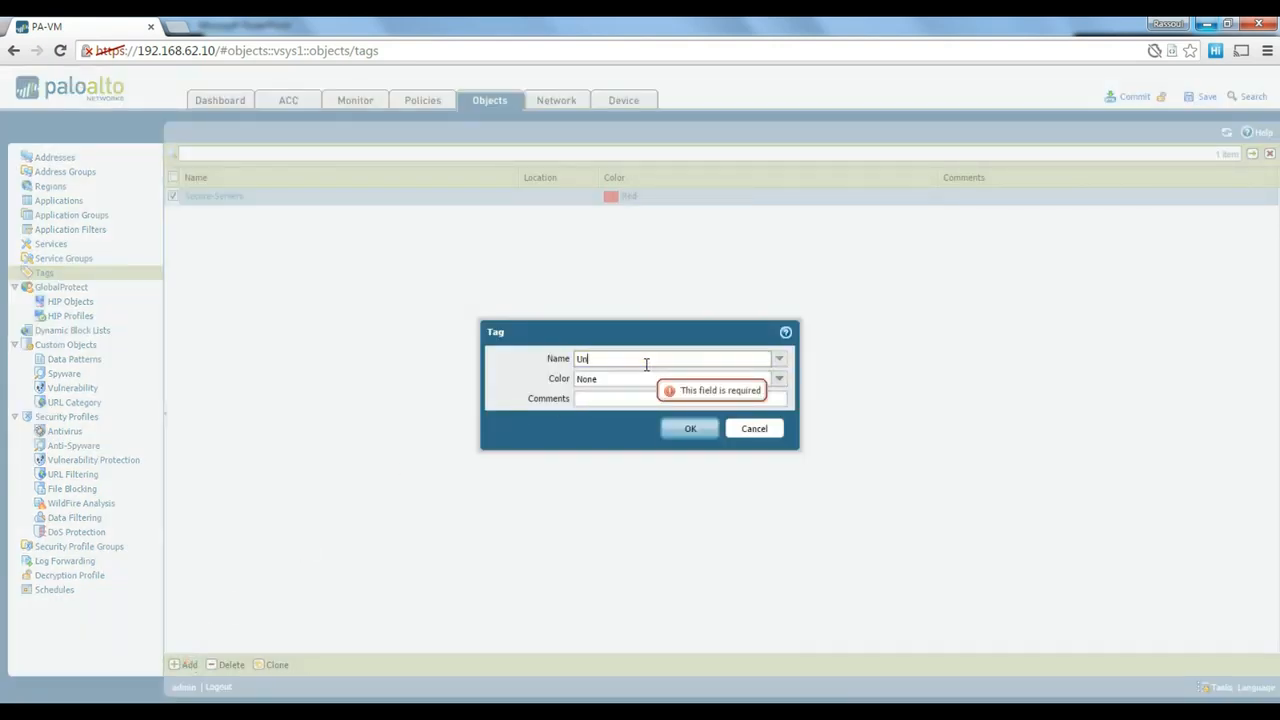
{"action": "type", "text": "Secure-Servers"}
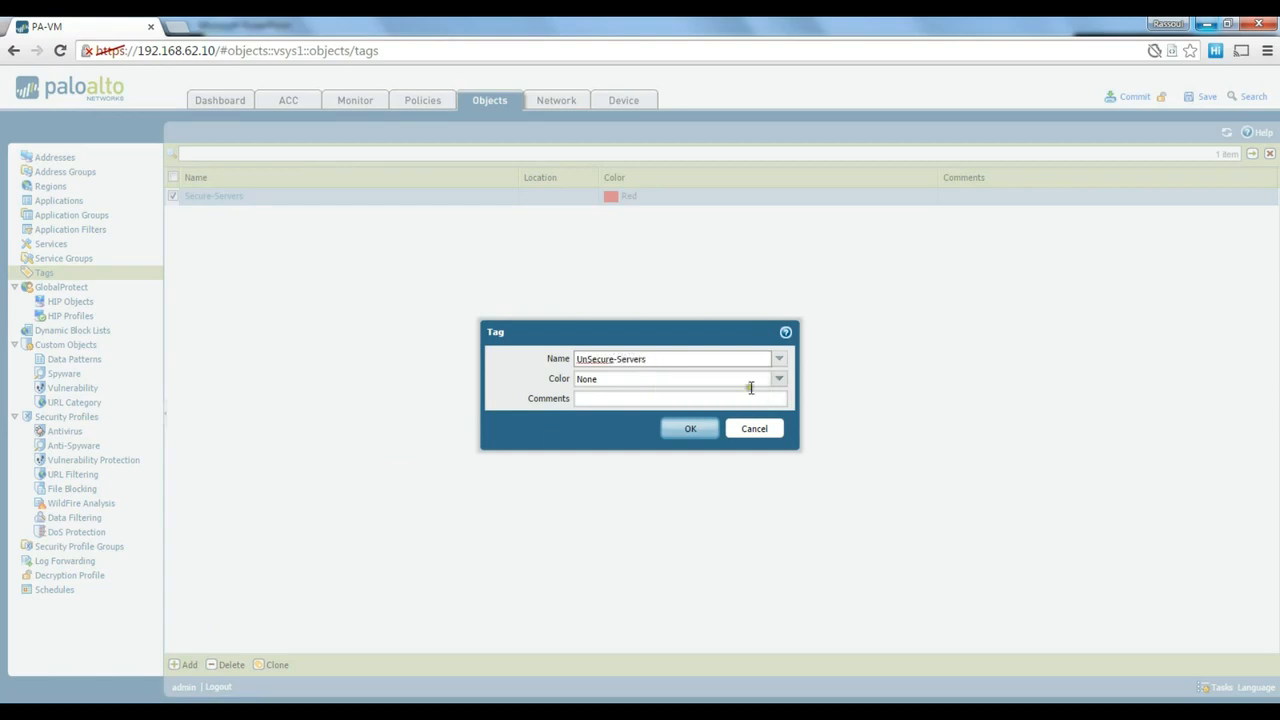
{"action": "left_click", "coordinate": [781, 379]}
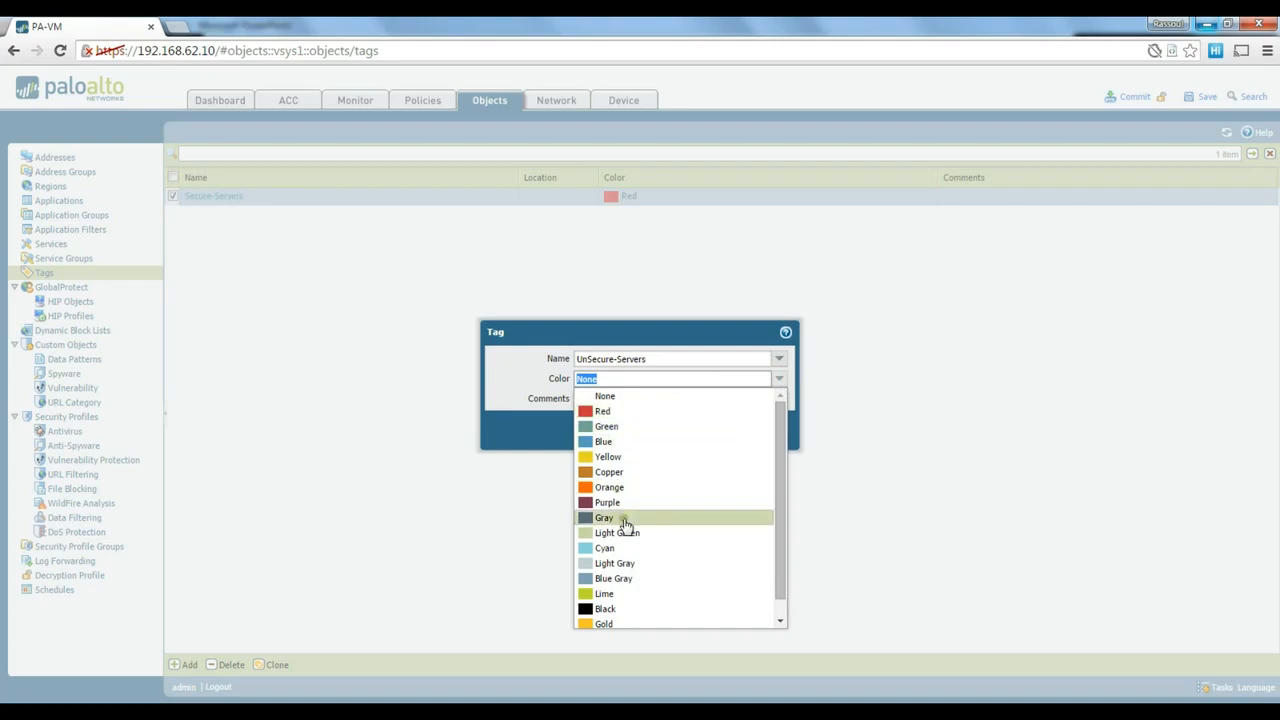
{"action": "left_click", "coordinate": [618, 412]}
{"action": "left_click", "coordinate": [672, 430]}
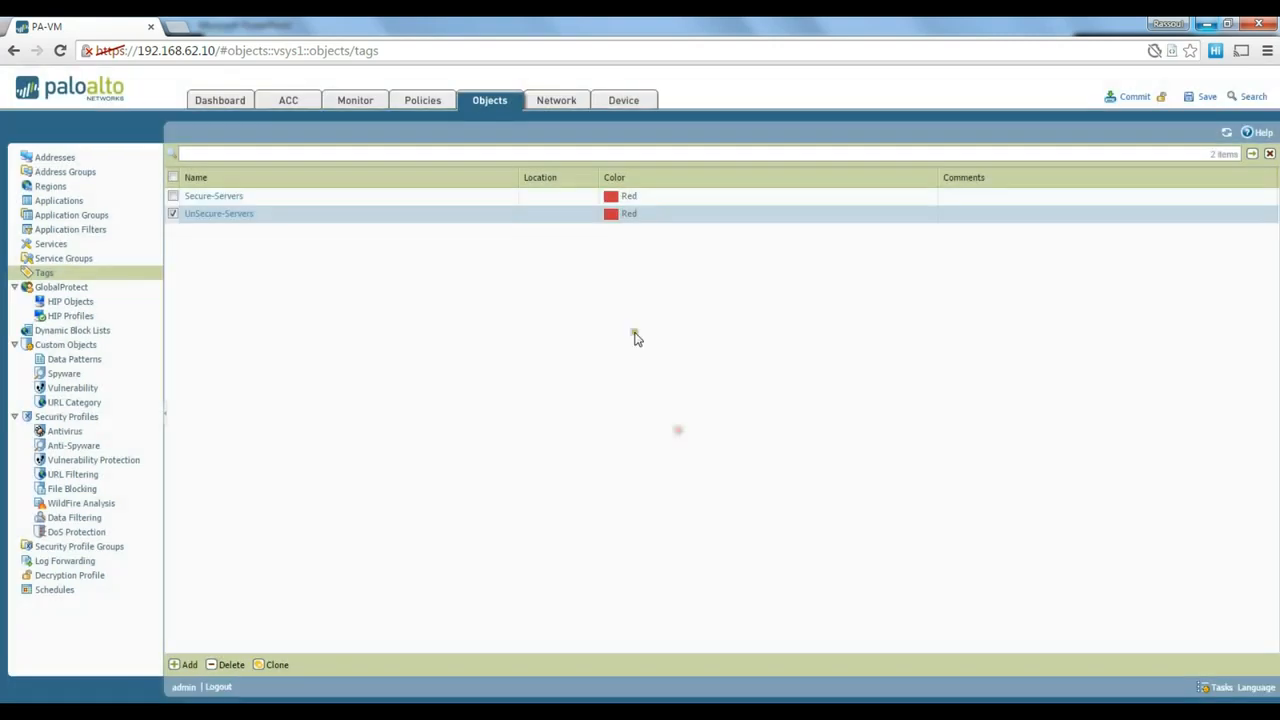
Step: Change the color of the Secure-Servers tag to Green and save the tag
{"action": "left_click", "coordinate": [216, 197]}
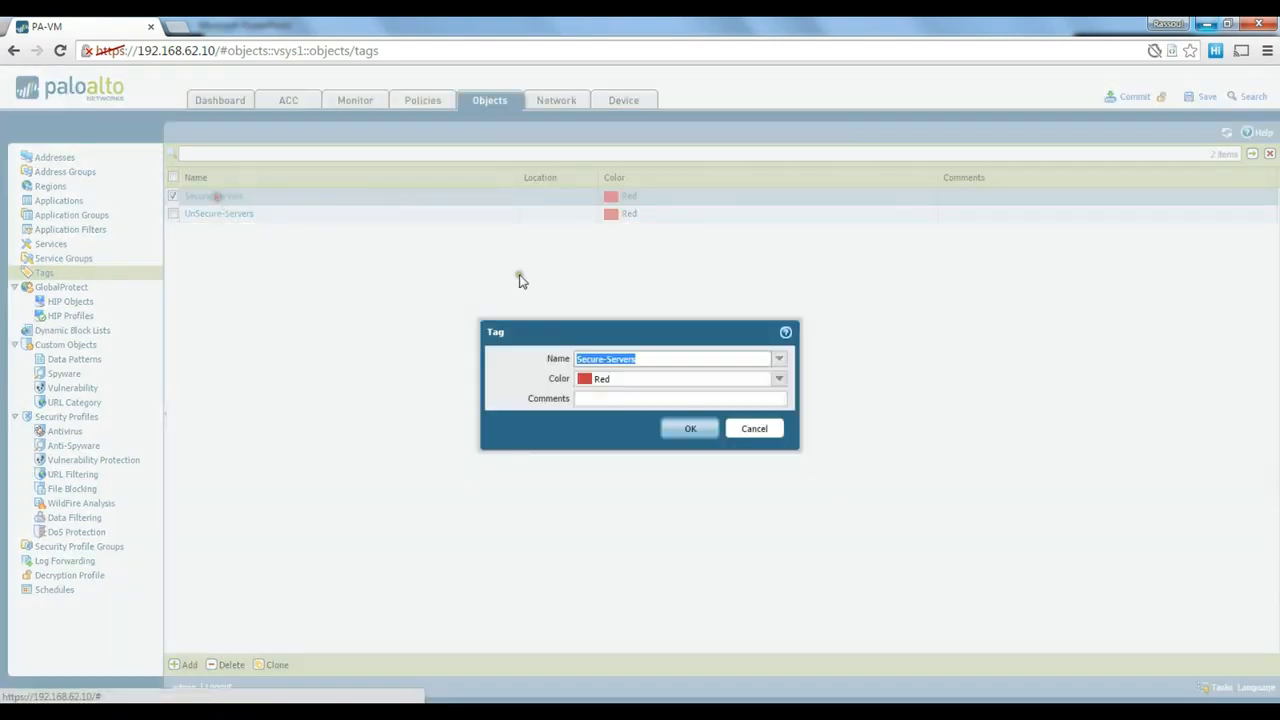
{"action": "left_click", "coordinate": [779, 379]}
{"action": "left_click", "coordinate": [630, 437]}
{"action": "left_click", "coordinate": [680, 431]}
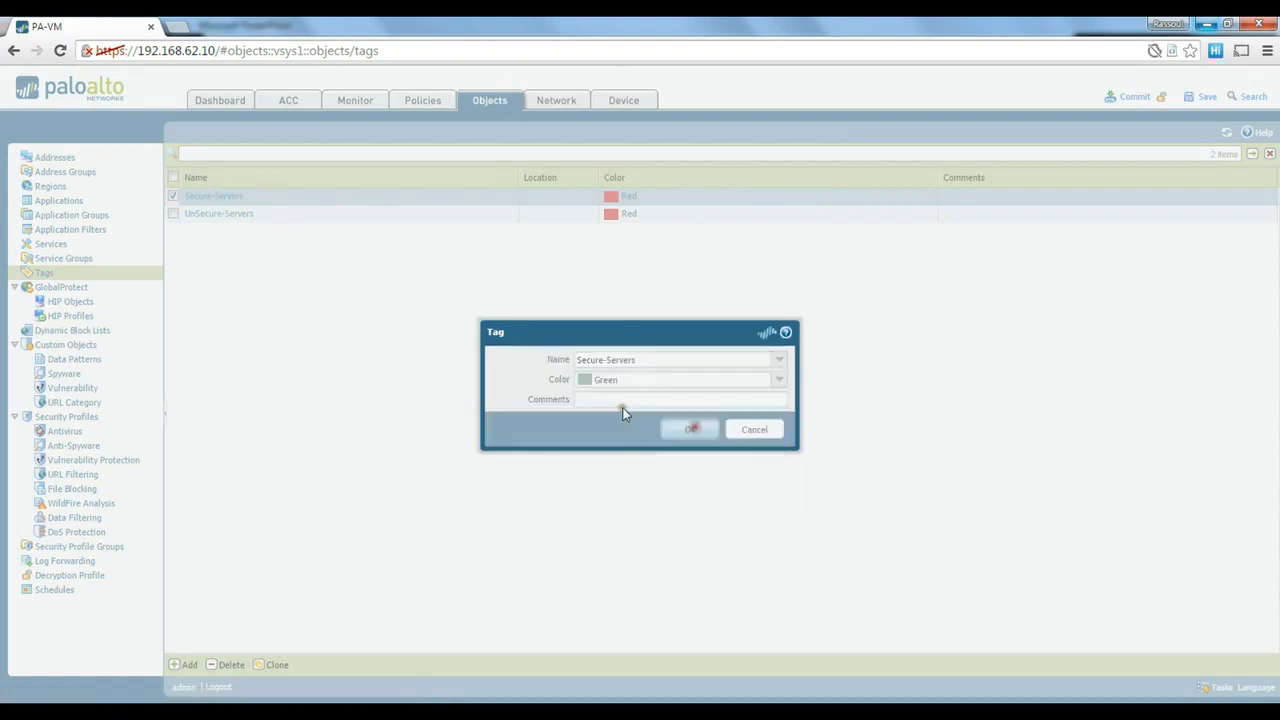
Step: Create a tag named Routers with the color Blue
{"action": "left_click", "coordinate": [188, 665]}
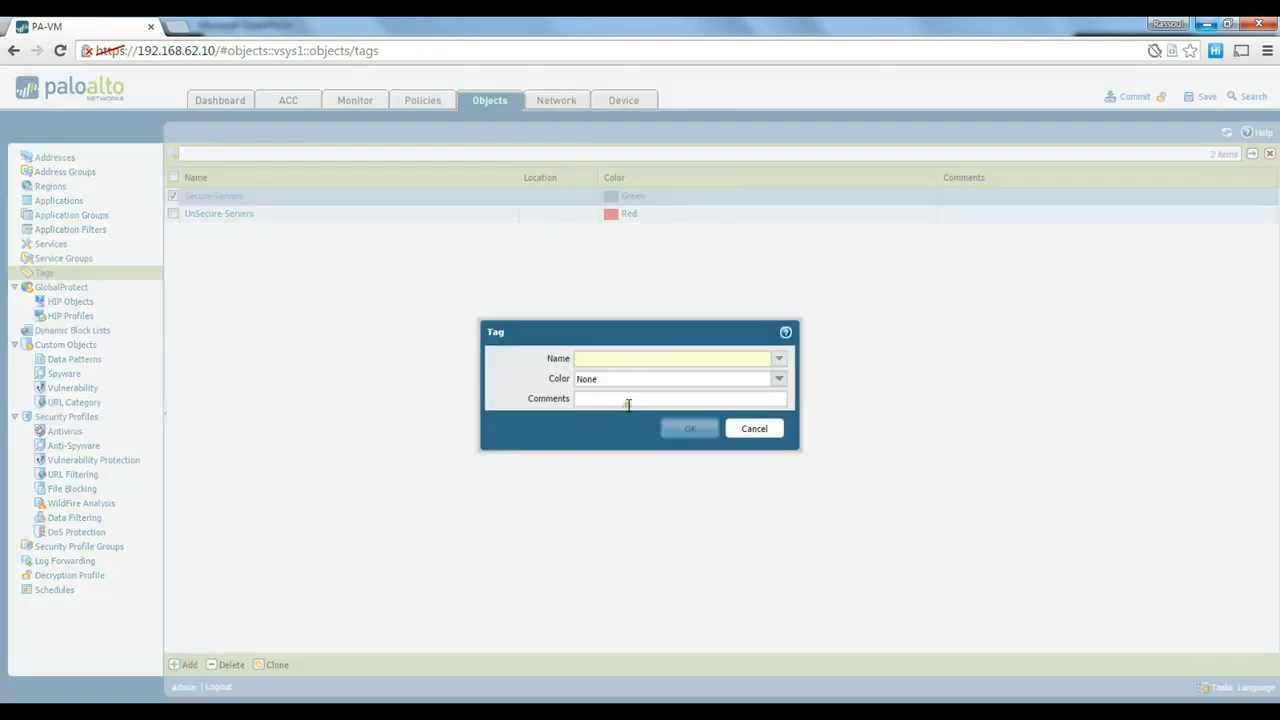
{"action": "type", "text": "Routers"}
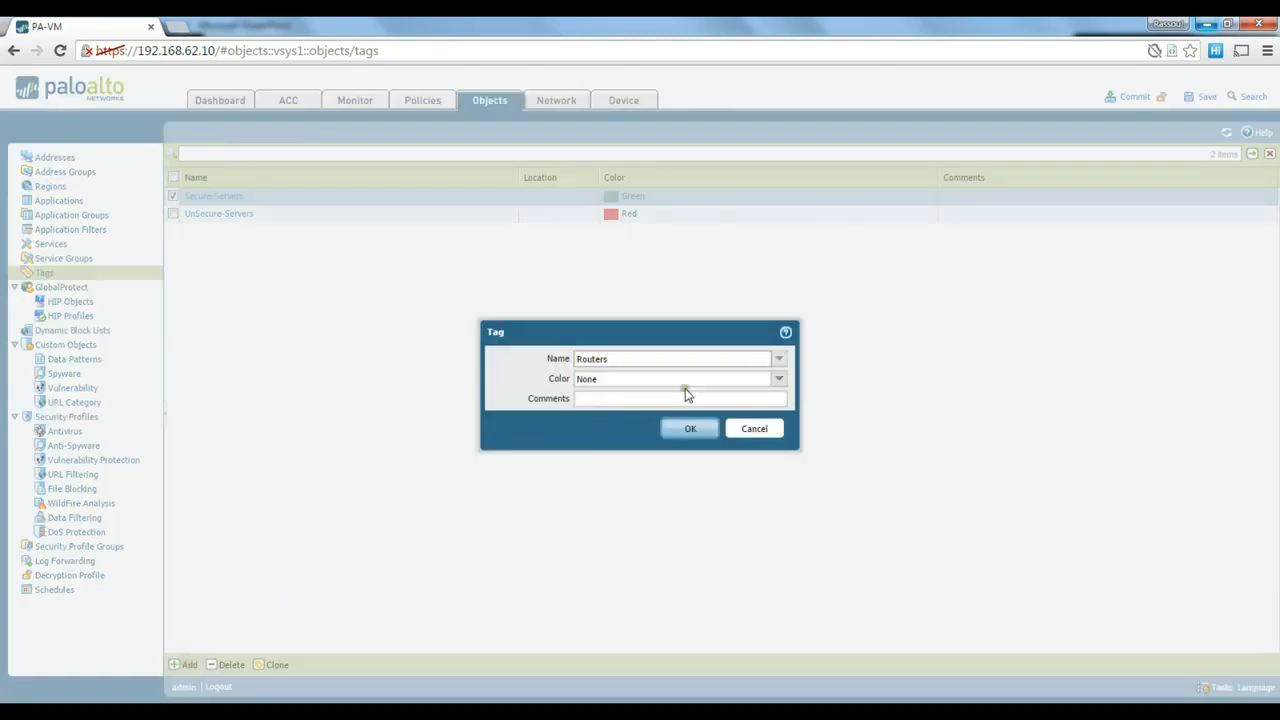
{"action": "left_click", "coordinate": [783, 380]}
{"action": "left_click", "coordinate": [615, 448]}
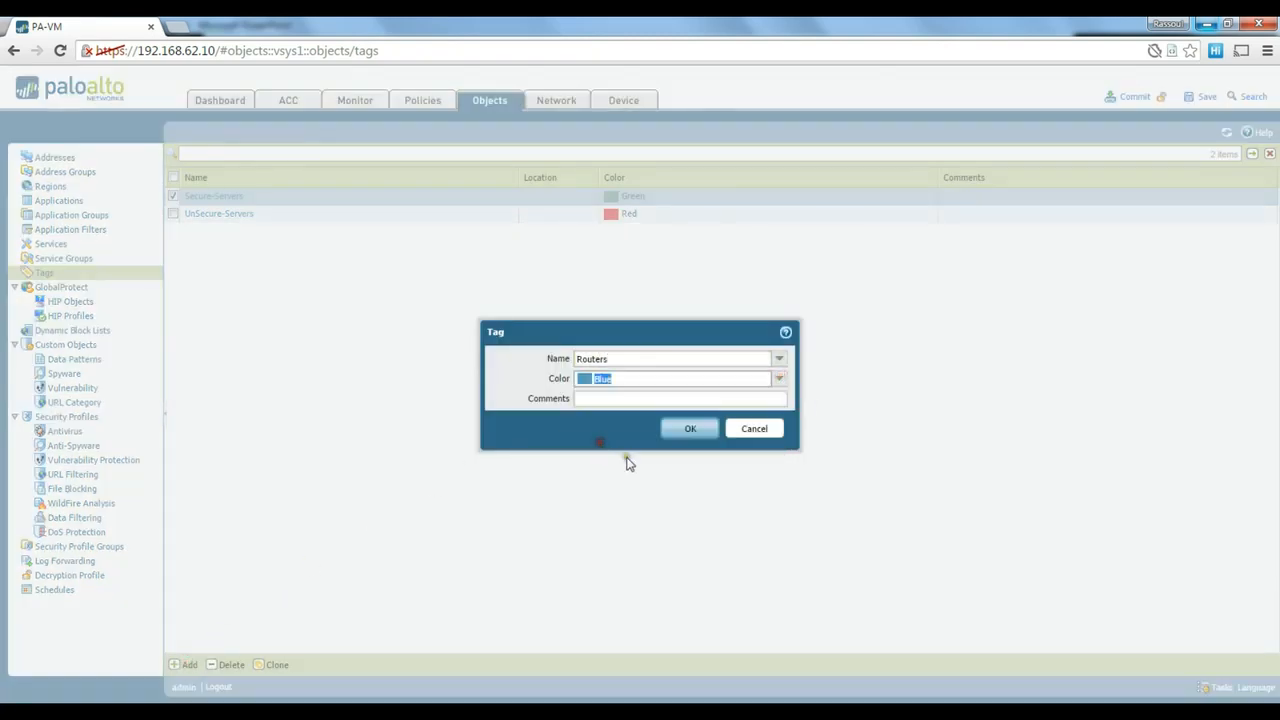
{"action": "left_click", "coordinate": [690, 431]}
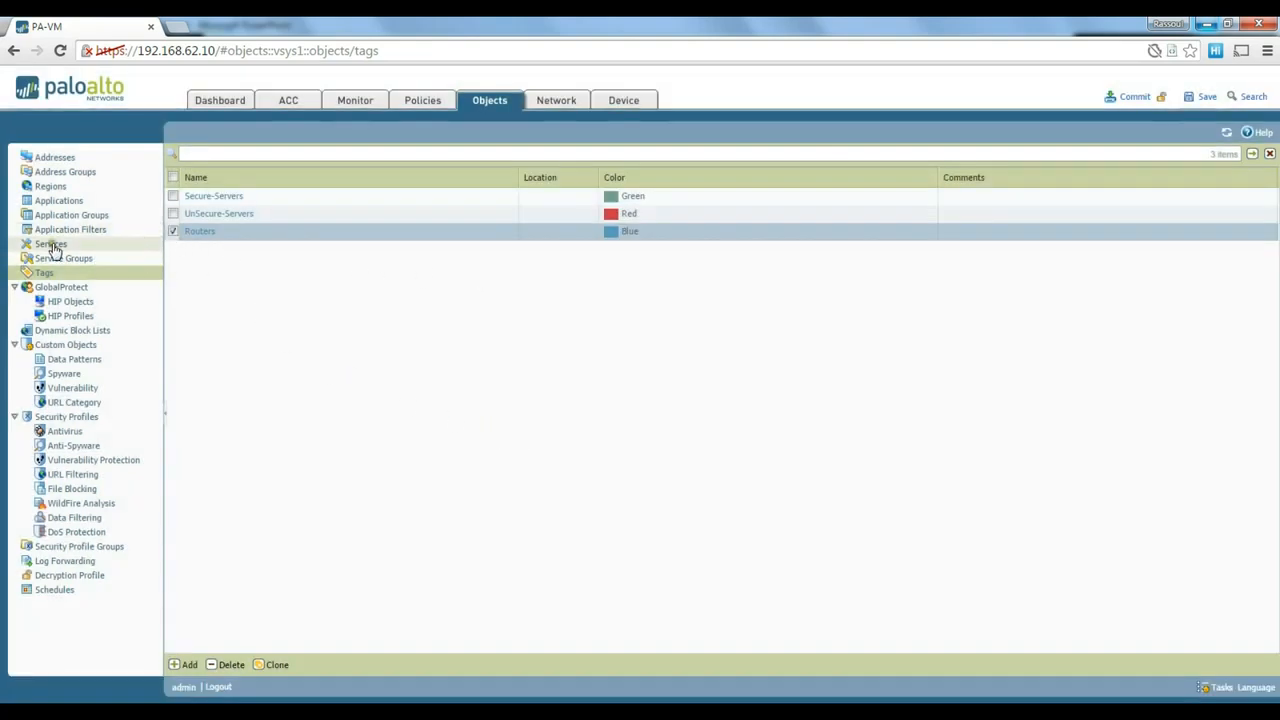
Step: Assign the Secure-Servers tag to the AD-Server address object and save the object
{"action": "left_click", "coordinate": [58, 158]}
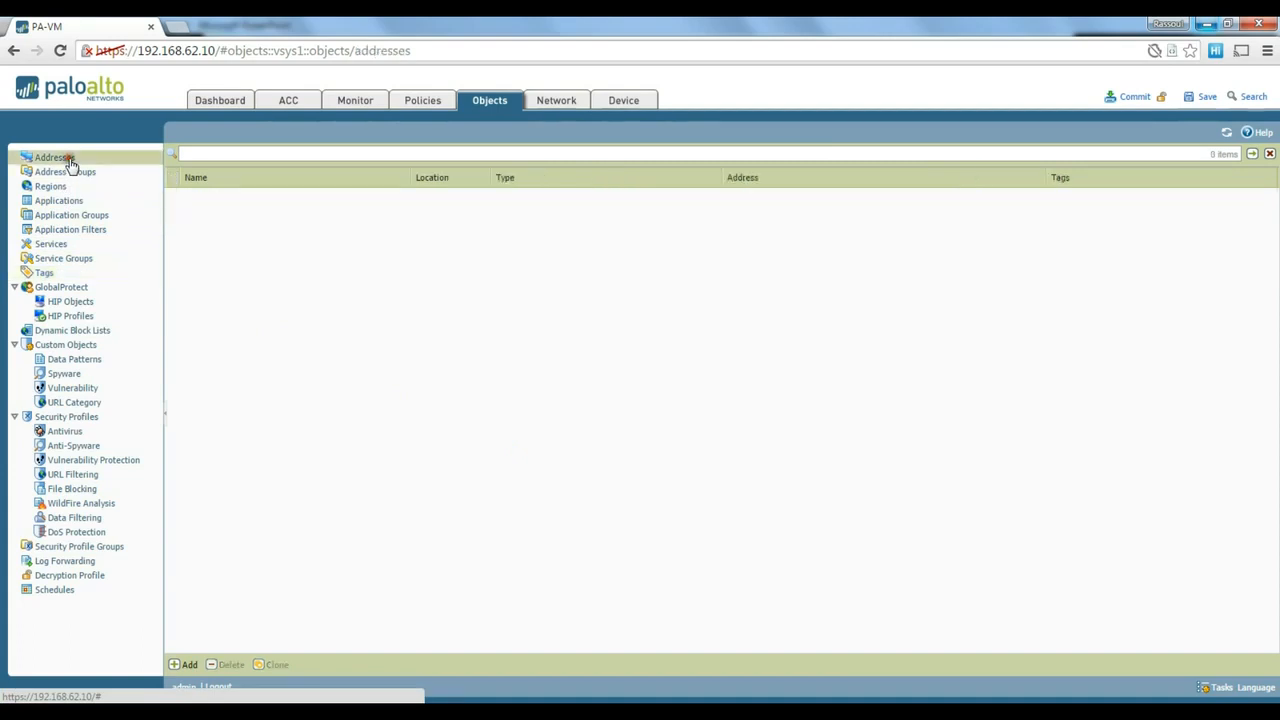
{"action": "left_click", "coordinate": [203, 198]}
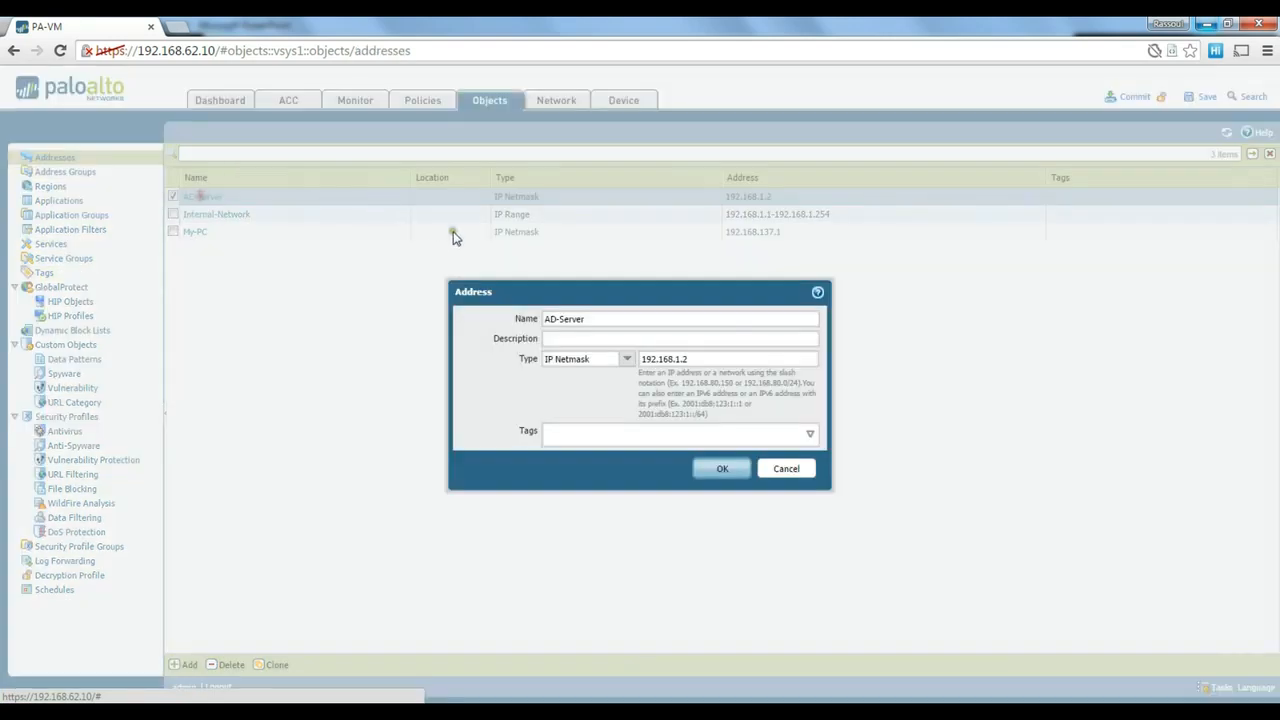
{"action": "left_click", "coordinate": [716, 442]}
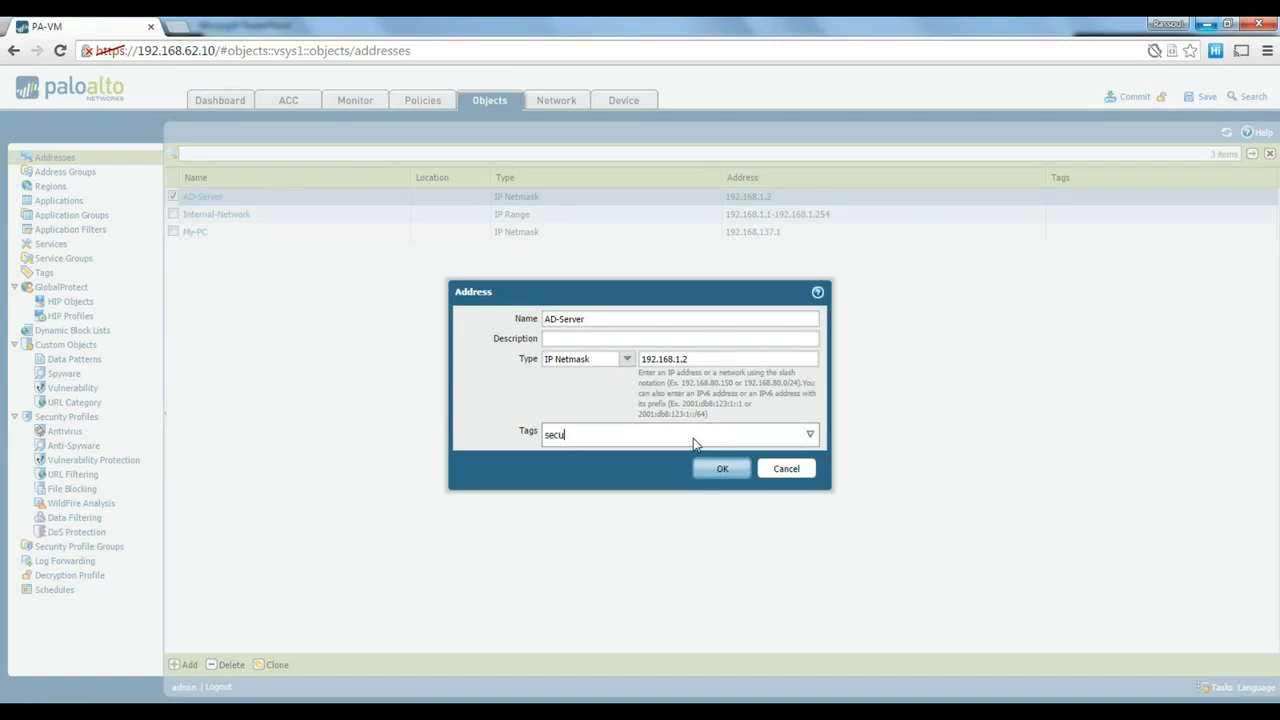
{"action": "left_click", "coordinate": [578, 453]}
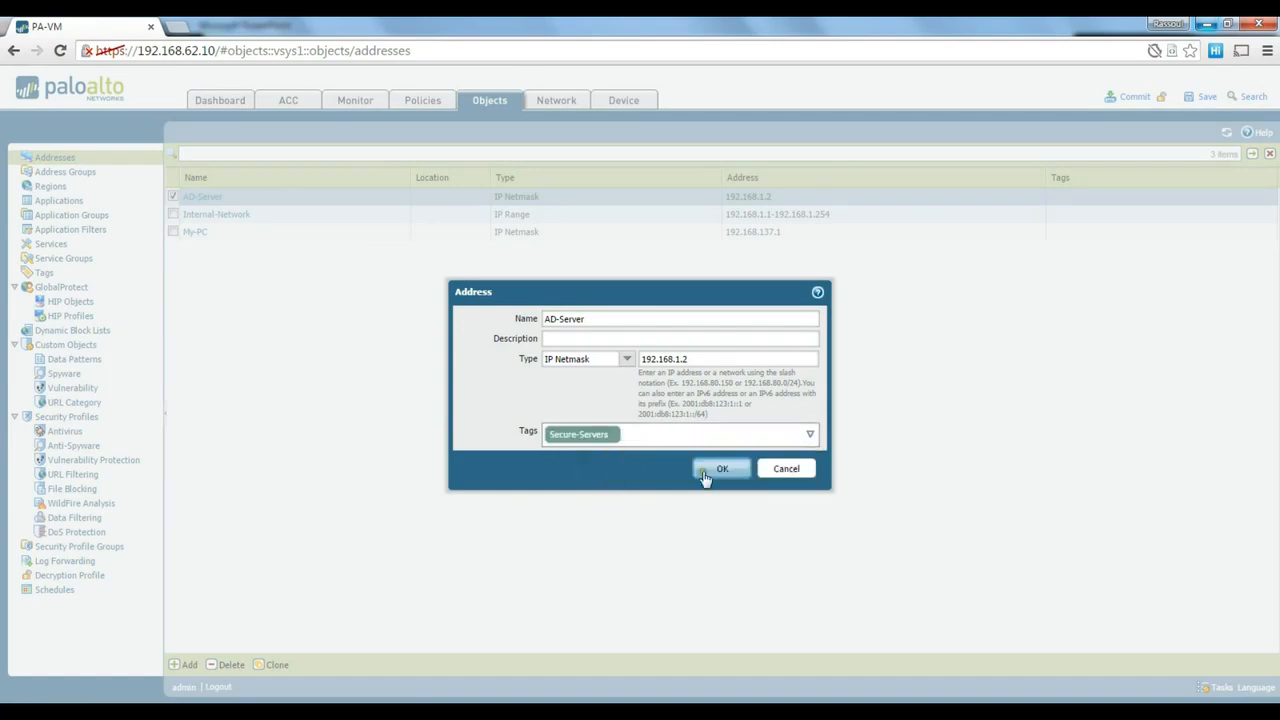
{"action": "left_click", "coordinate": [697, 477]}
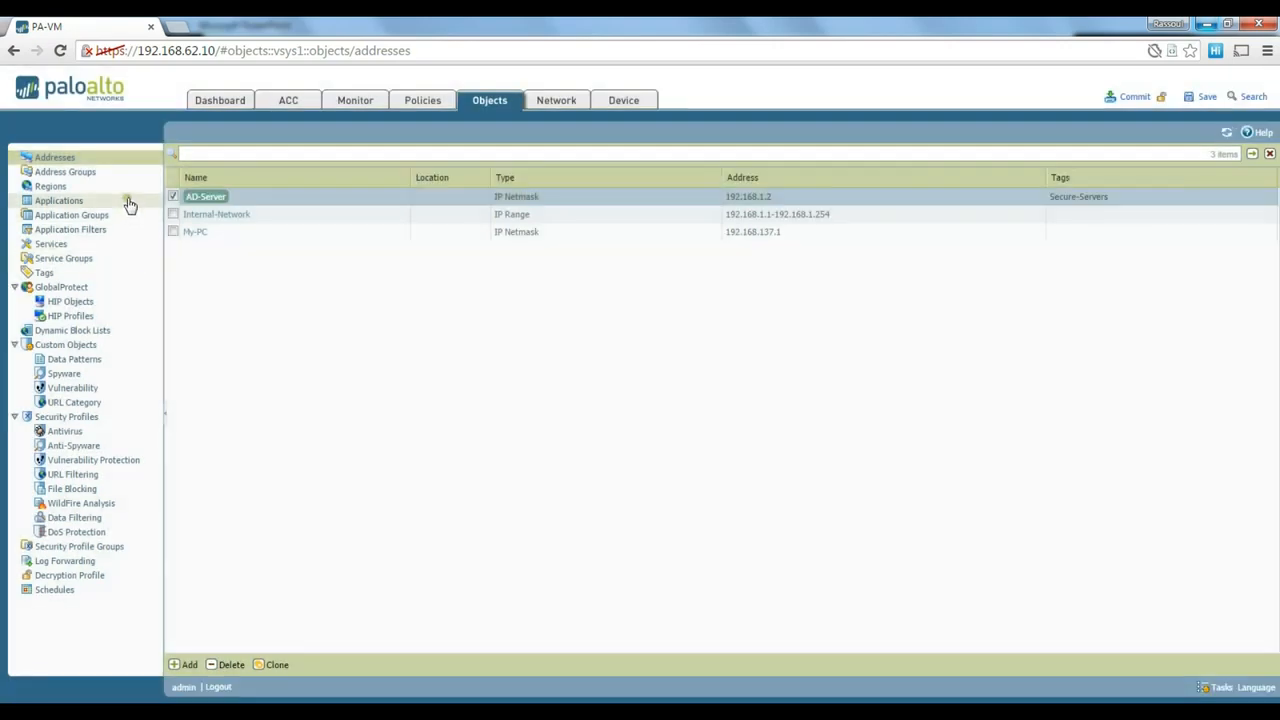
Step: Assign the UnSecure-Servers and Routers tags to the My-PC address object and save the object
{"action": "left_click", "coordinate": [197, 233]}
{"action": "left_click", "coordinate": [556, 441]}
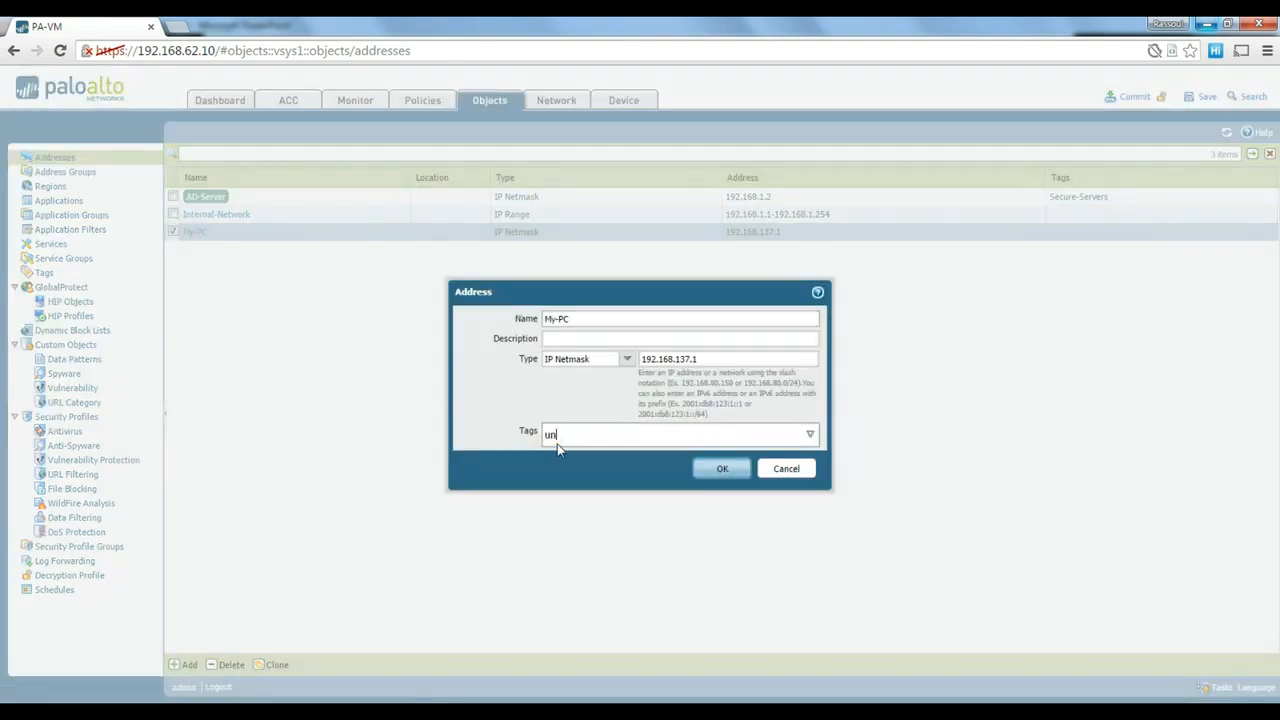
{"action": "type", "text": "un"}
{"action": "left_click", "coordinate": [597, 460]}
{"action": "type", "text": "rout"}
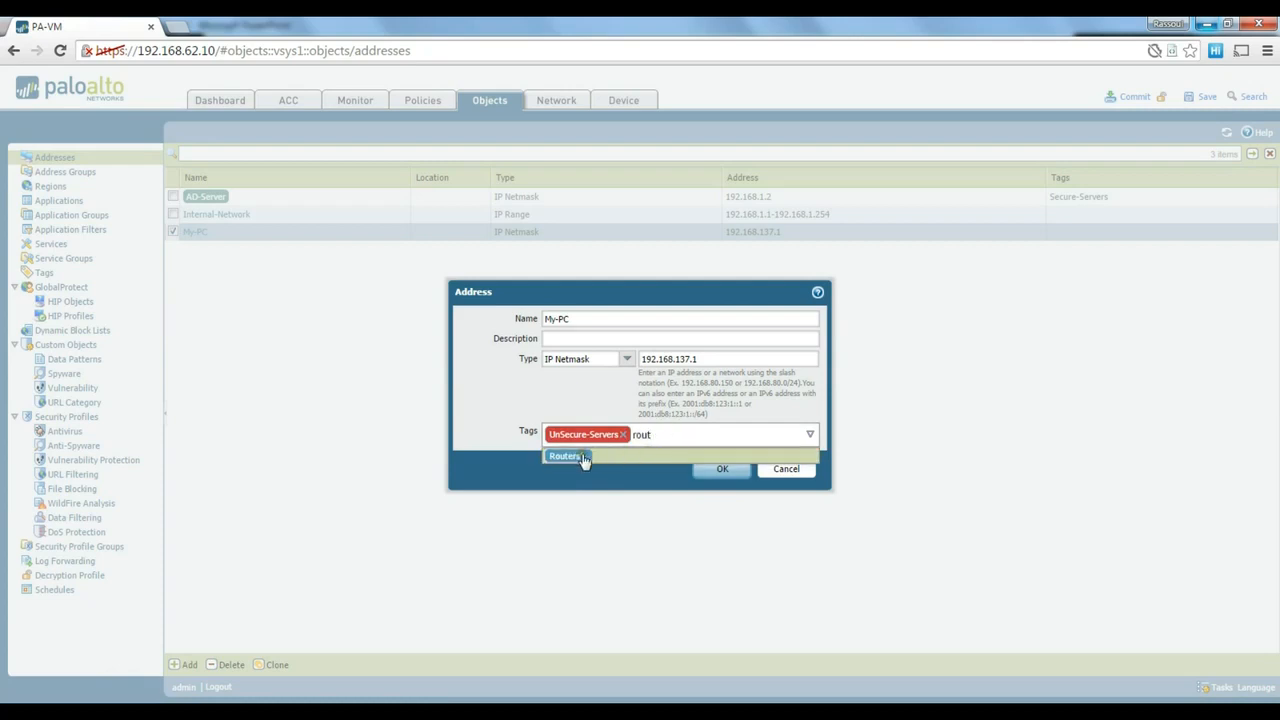
{"action": "left_click", "coordinate": [585, 458]}
{"action": "left_click", "coordinate": [724, 470]}
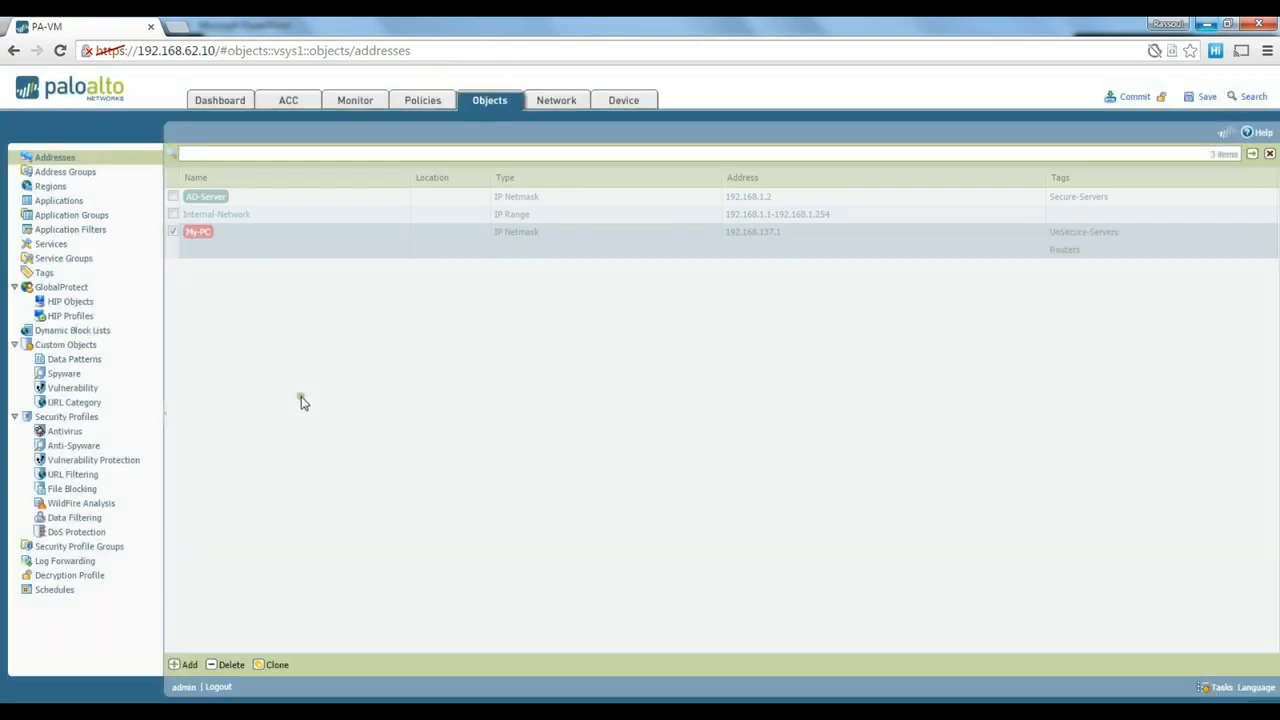